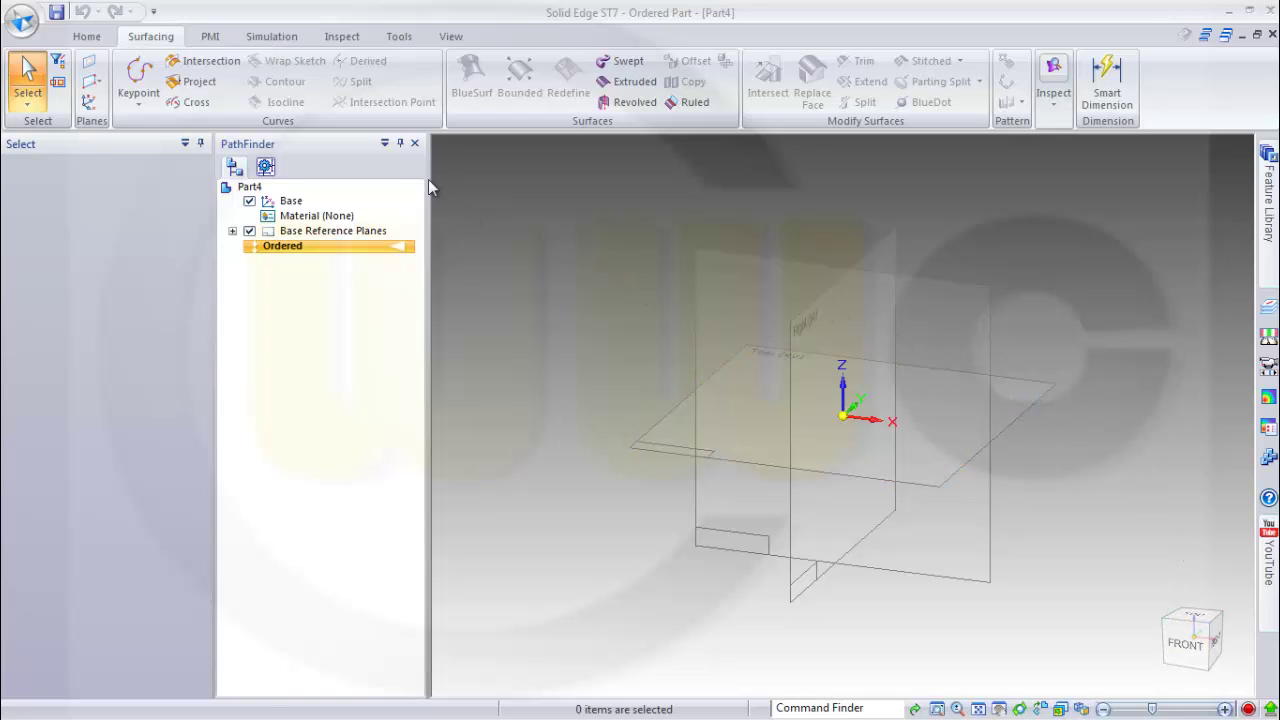
Step: Switch from the Surfacing tab to the Home tab's part-modelling commands
{"action": "left_click", "coordinate": [88, 37]}
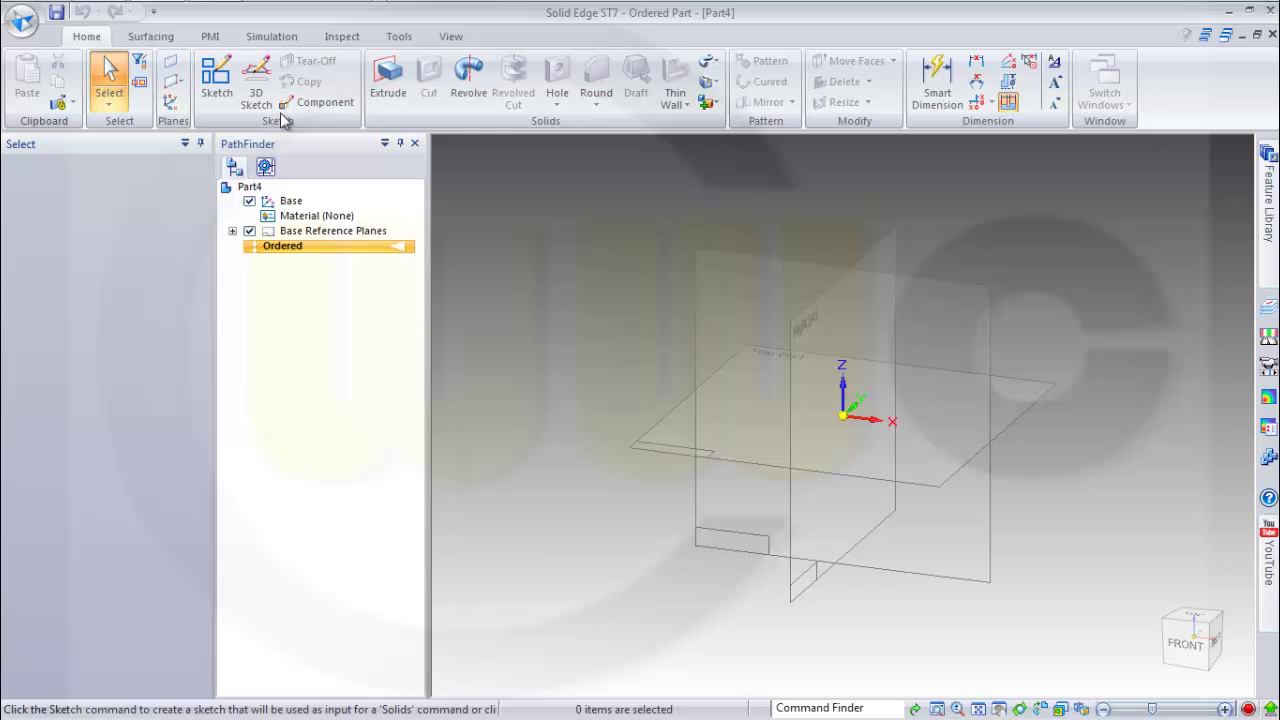
Step: Start a sketch on the front plane and draw a circle by its centre point
{"action": "left_click", "coordinate": [216, 80]}
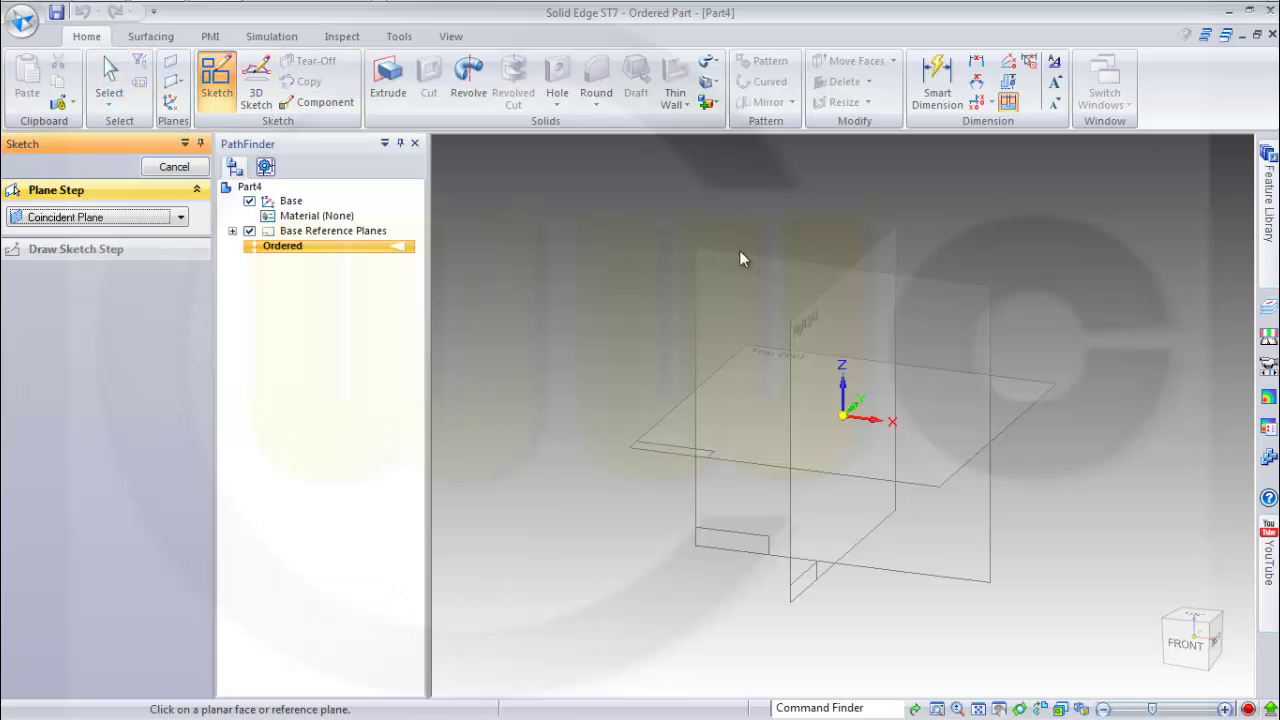
{"action": "left_click", "coordinate": [872, 276]}
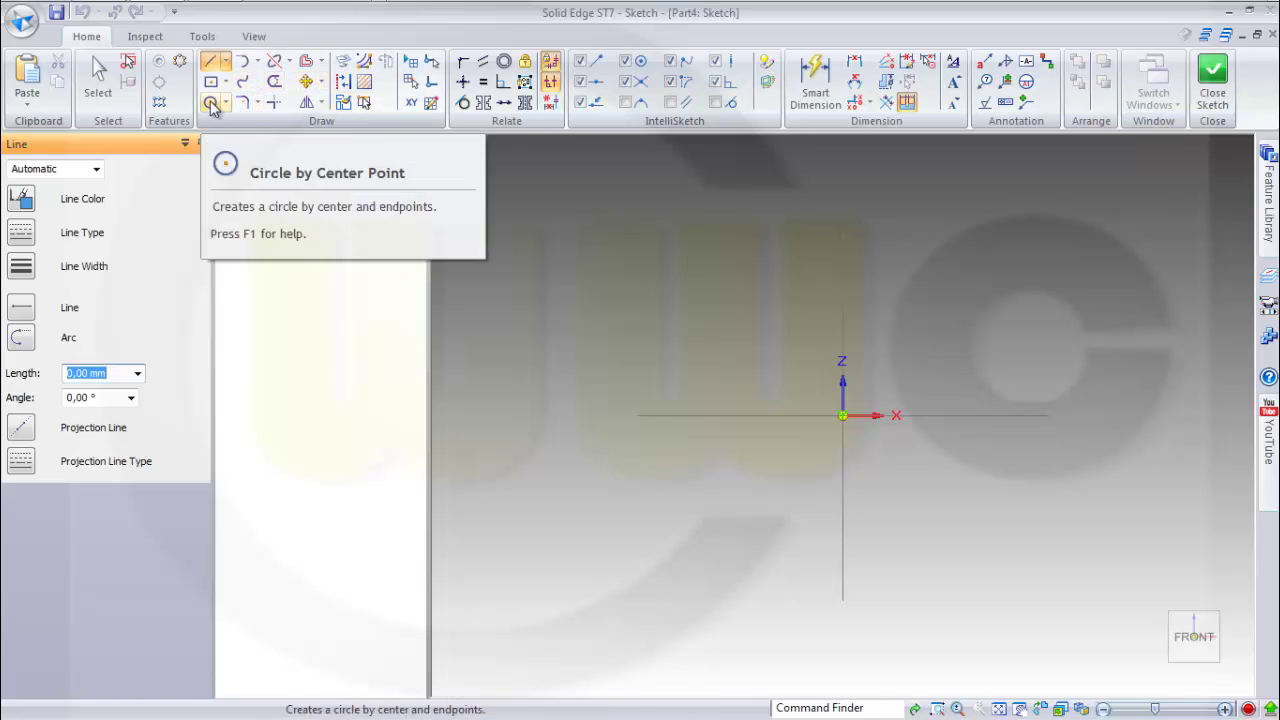
{"action": "left_click", "coordinate": [210, 102]}
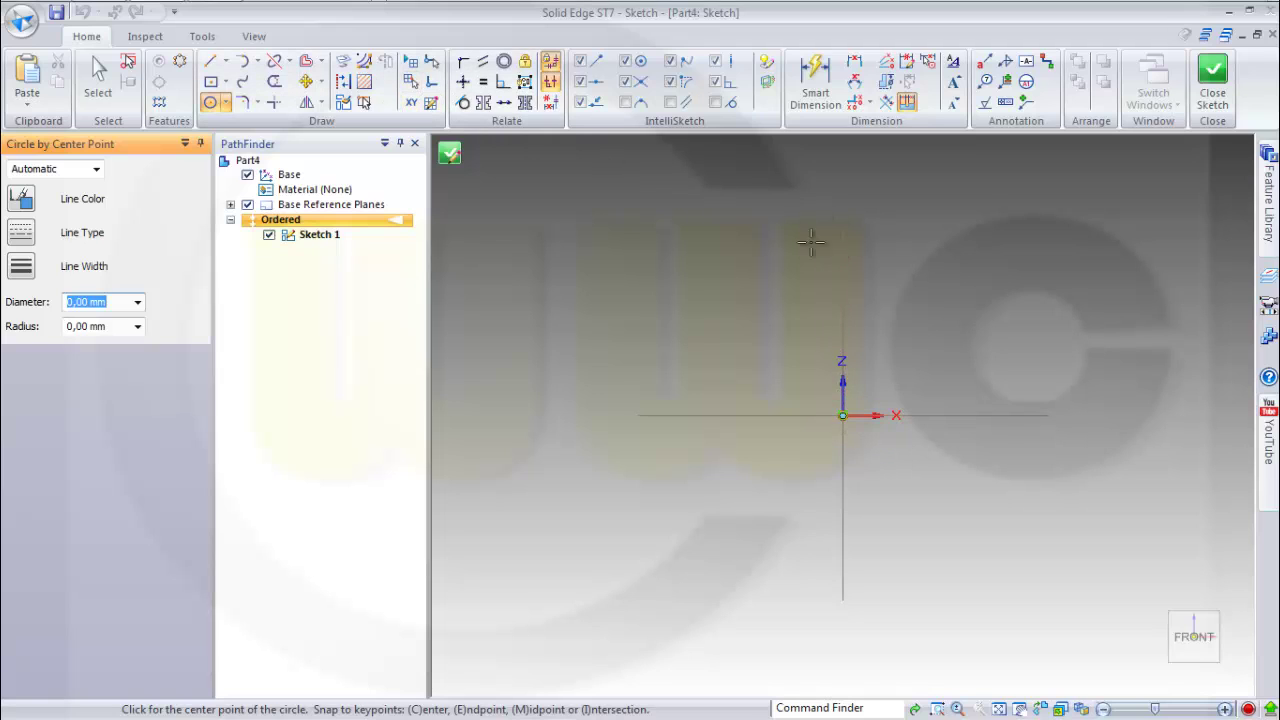
{"action": "left_click", "coordinate": [842, 177]}
{"action": "left_click", "coordinate": [920, 343]}
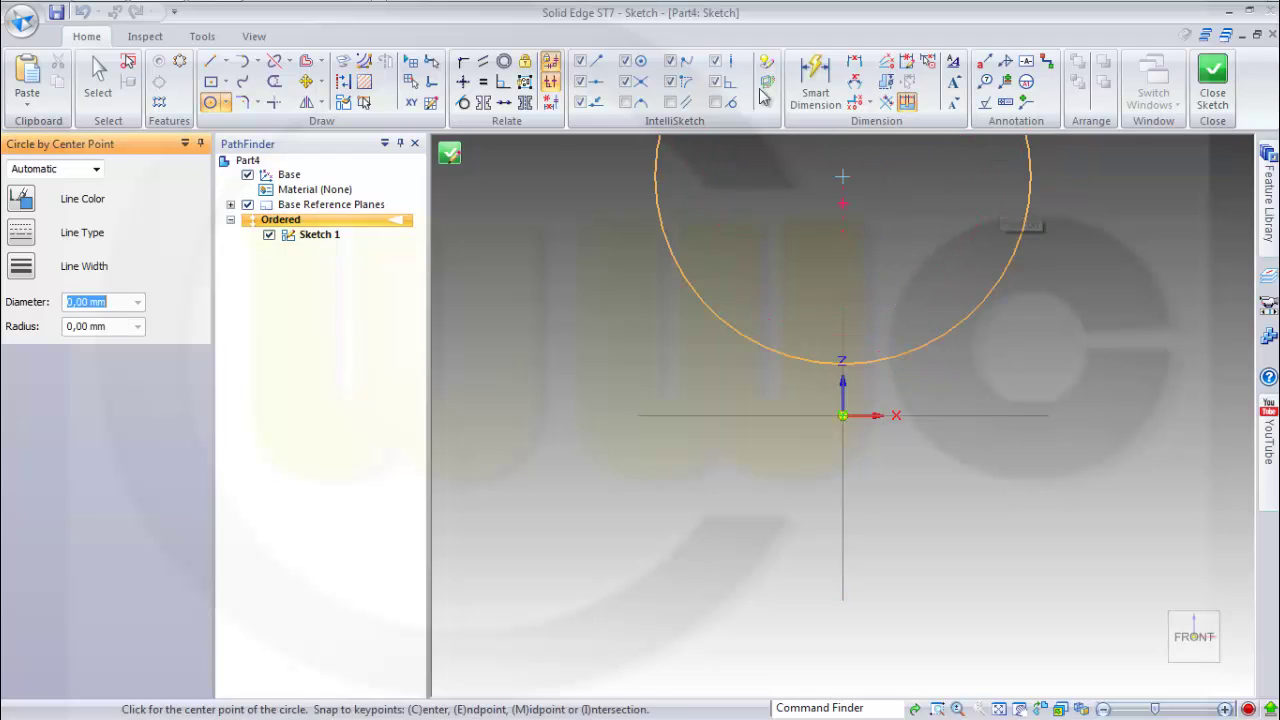
Step: Dimension the circle's diameter to 160
{"action": "left_click", "coordinate": [815, 80]}
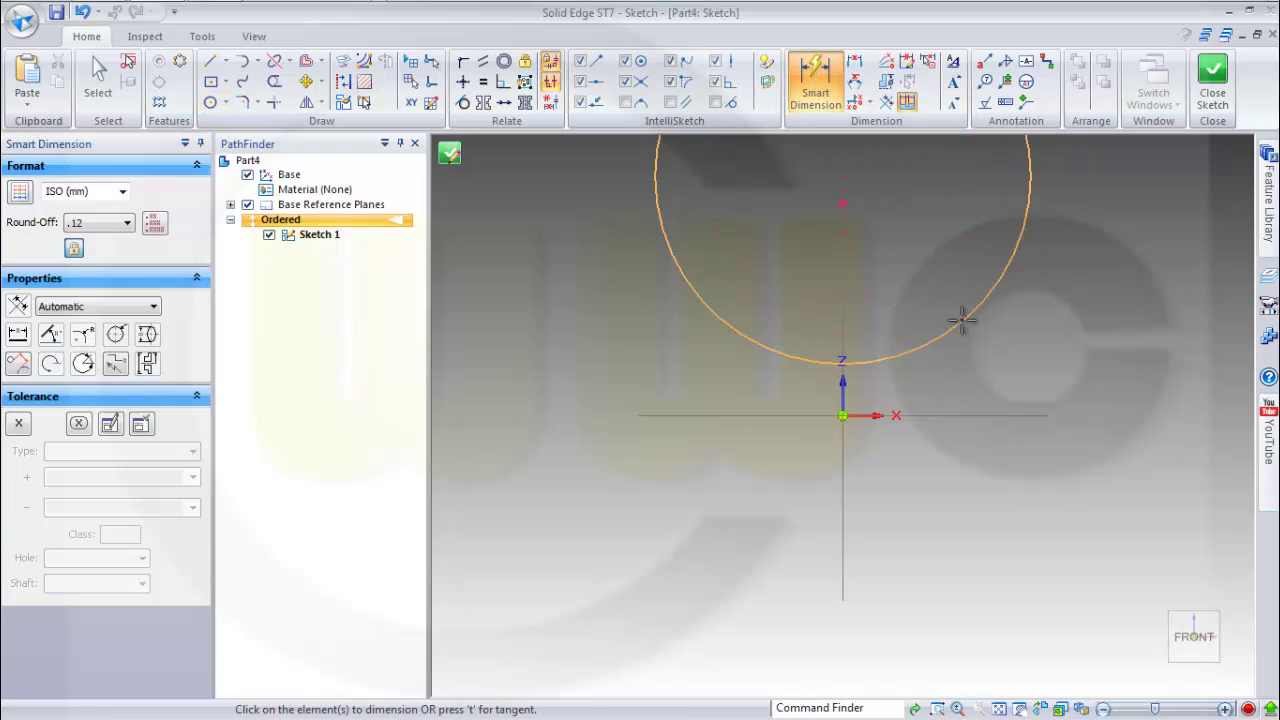
{"action": "left_click", "coordinate": [962, 320]}
{"action": "left_click", "coordinate": [1035, 355]}
{"action": "type", "text": "16"}
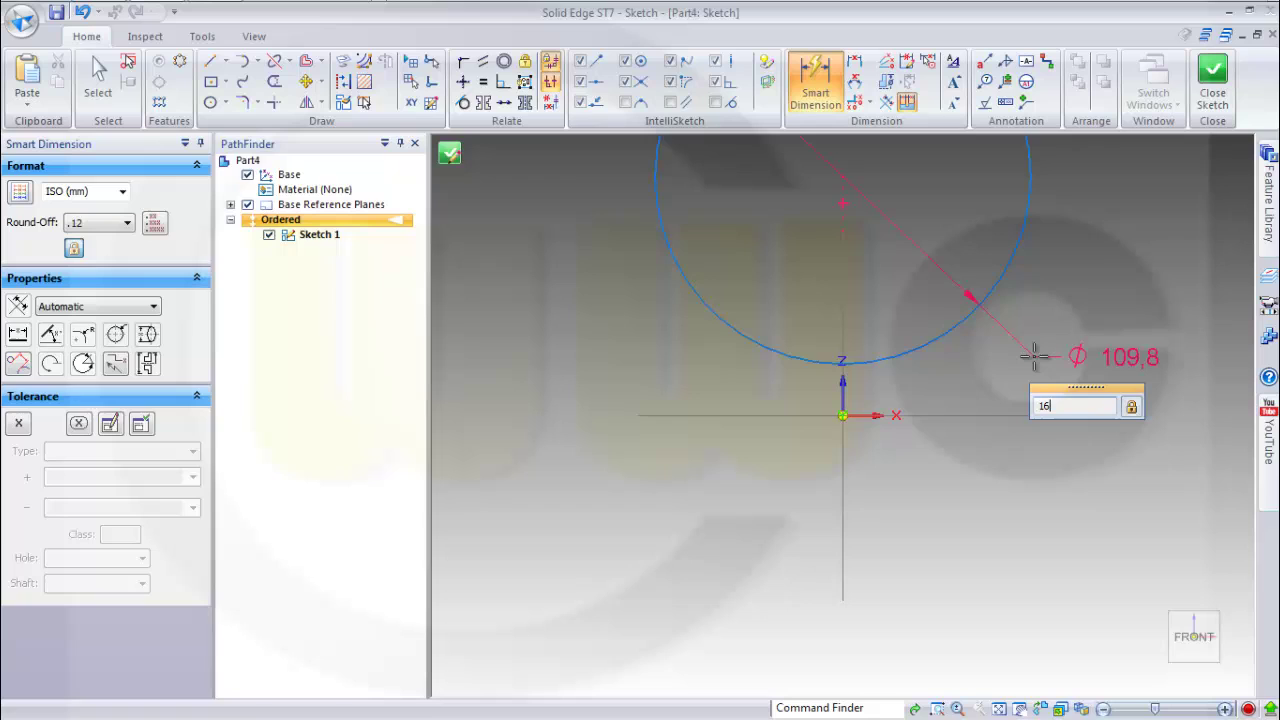
{"action": "type", "text": "0"}
{"action": "key", "text": "Return"}
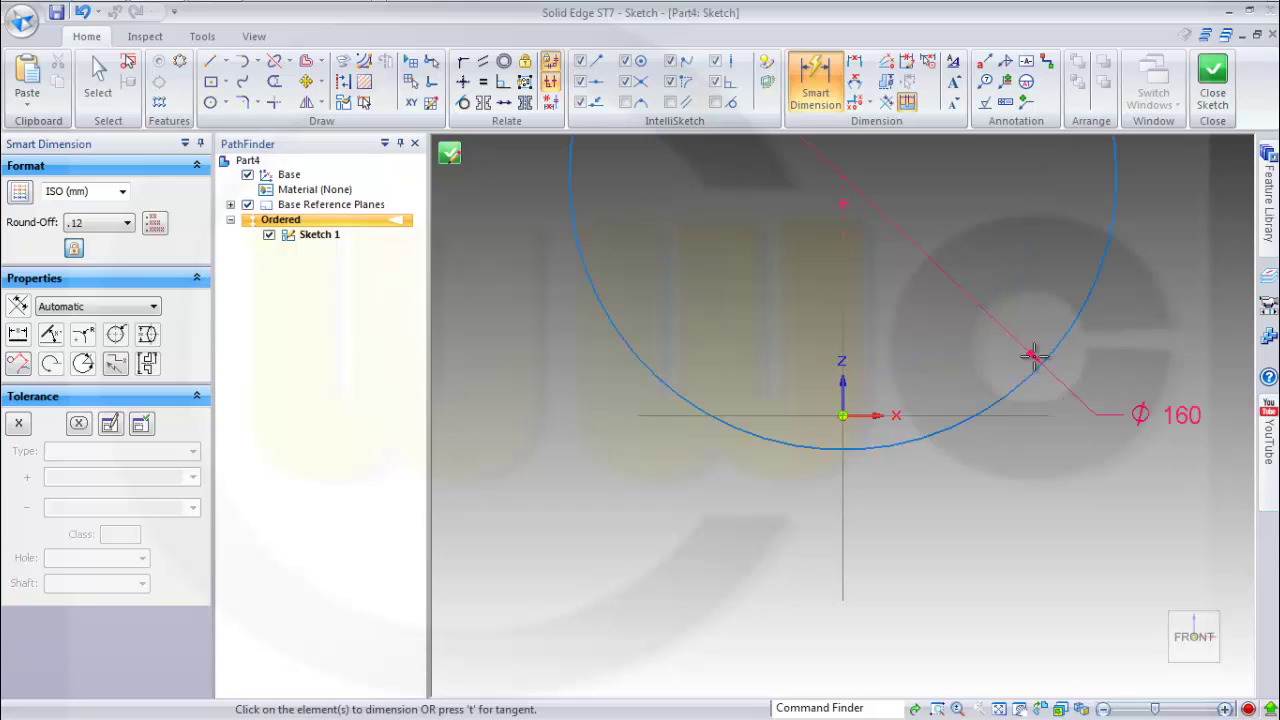
Step: Connect the circle's bottom point to the sketch origin
{"action": "left_click", "coordinate": [463, 61]}
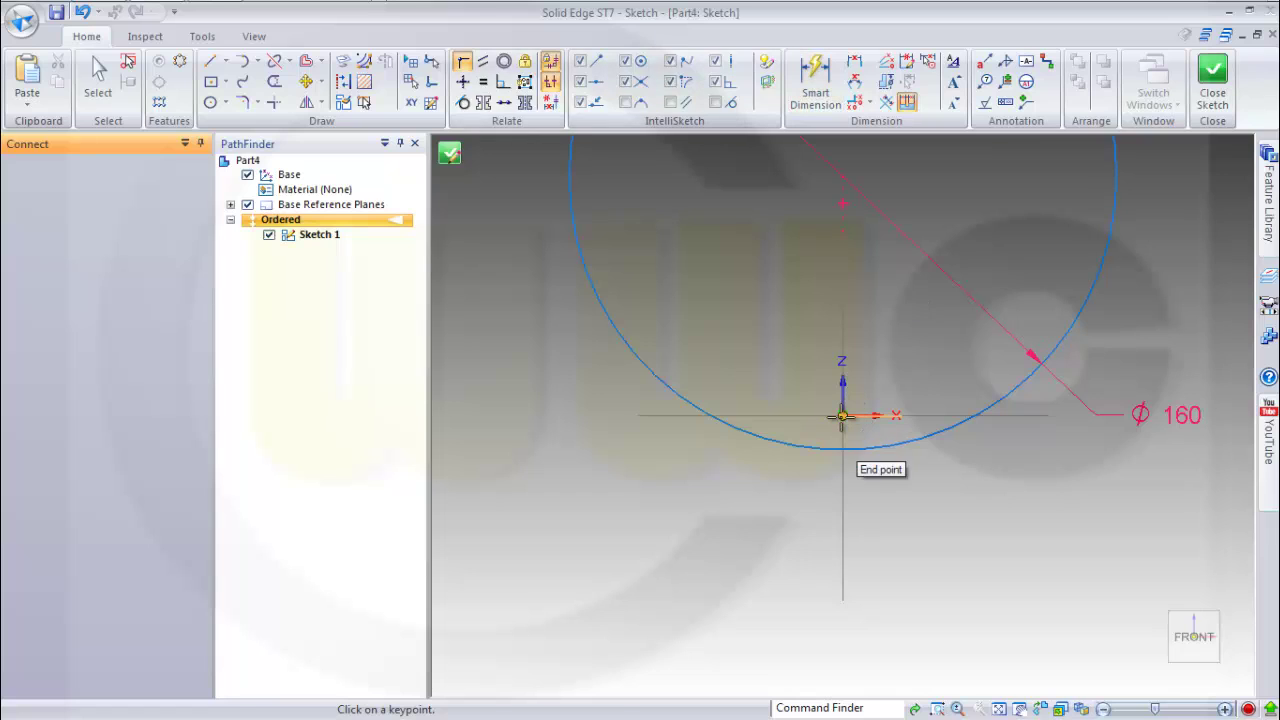
{"action": "left_click", "coordinate": [843, 418]}
{"action": "left_click", "coordinate": [849, 452]}
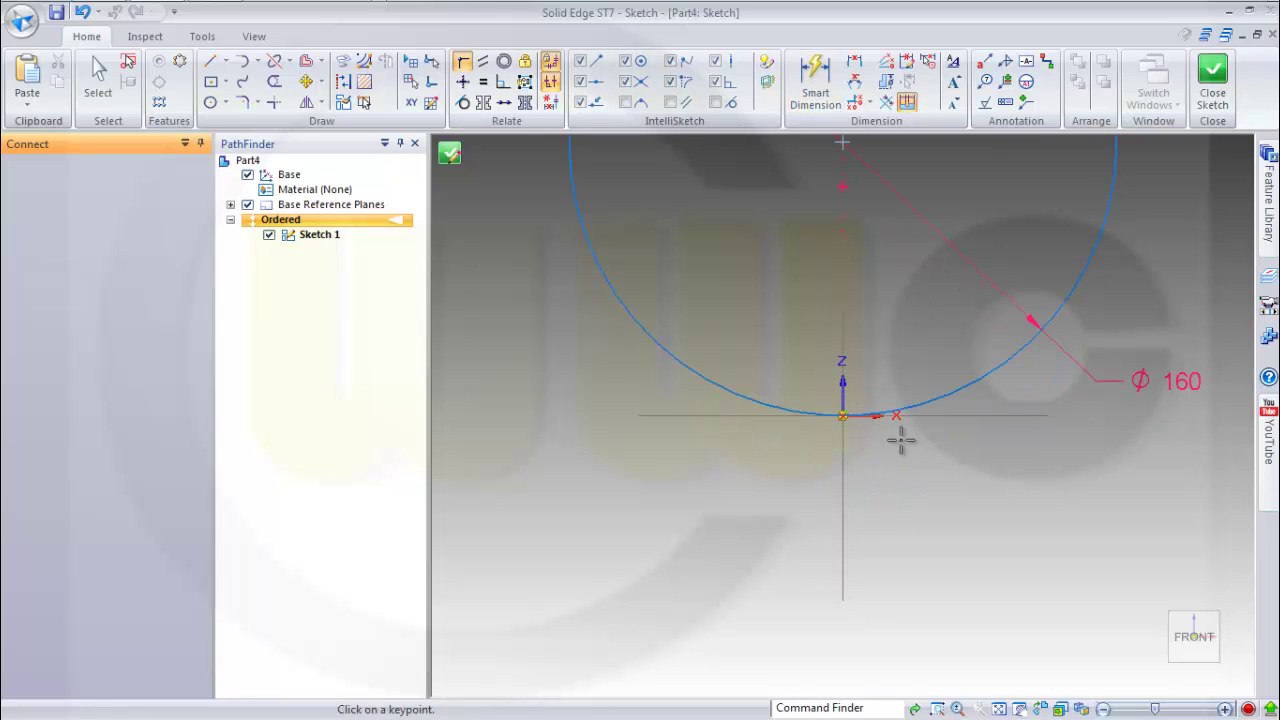
{"action": "middle_click_drag", "start_coordinate": [987, 210], "coordinate": [937, 505], "text": "shift"}
Step: Draw a vertical line up from the origin, then a horizontal line right past the circle
{"action": "left_click", "coordinate": [210, 61]}
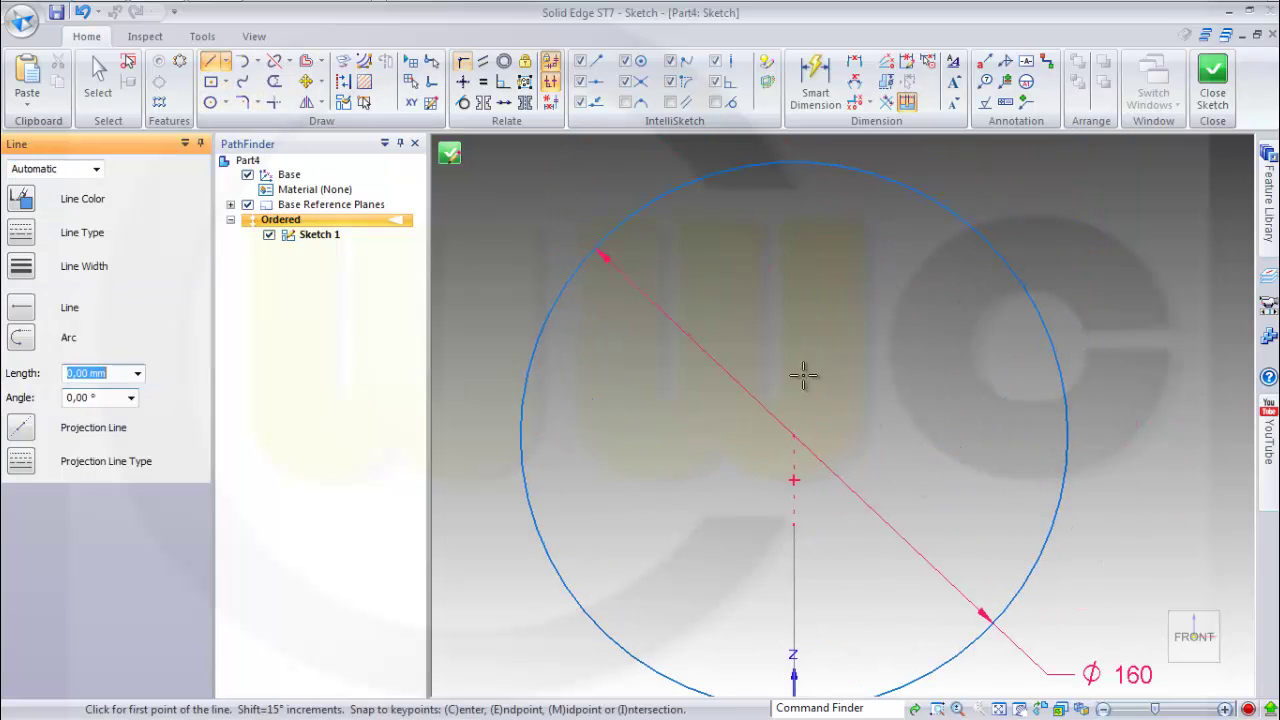
{"action": "mouse_move", "coordinate": [901, 506]}
{"action": "middle_mouse_down", "text": "shift"}
{"action": "mouse_move", "coordinate": [926, 425]}
{"action": "mouse_move", "coordinate": [930, 455]}
{"action": "middle_mouse_up", "text": "shift"}
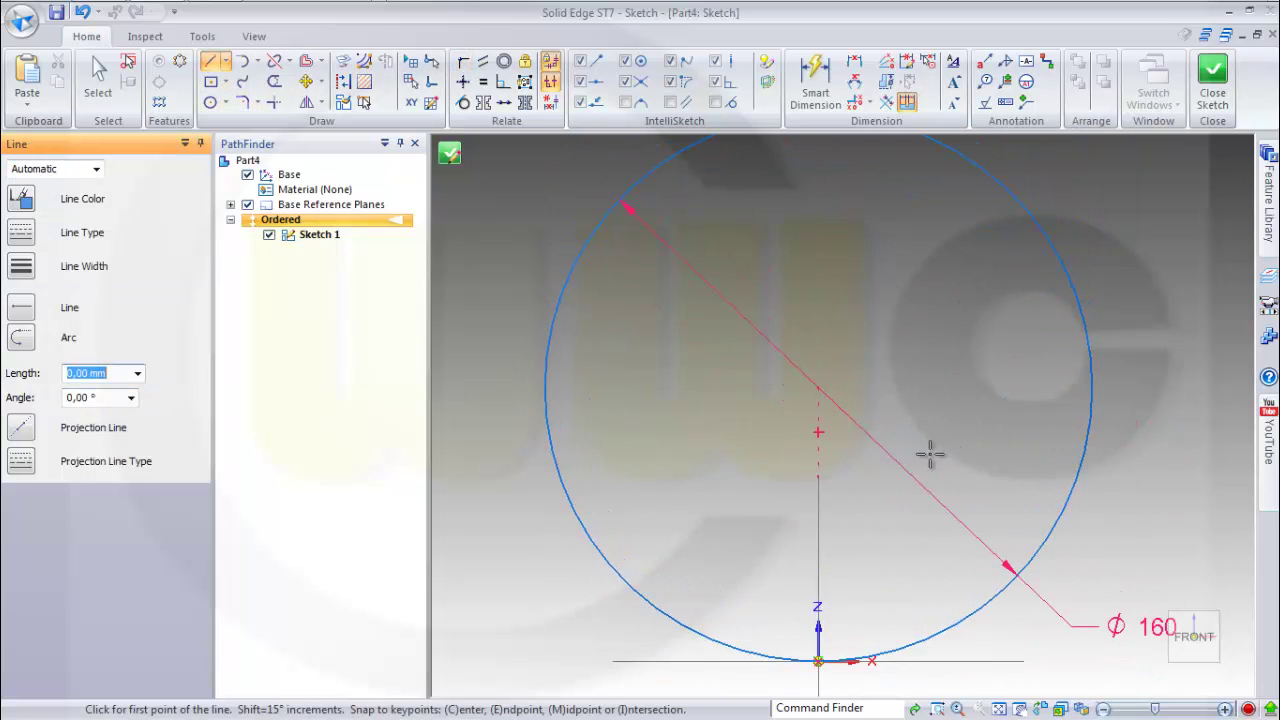
{"action": "left_click", "coordinate": [818, 660]}
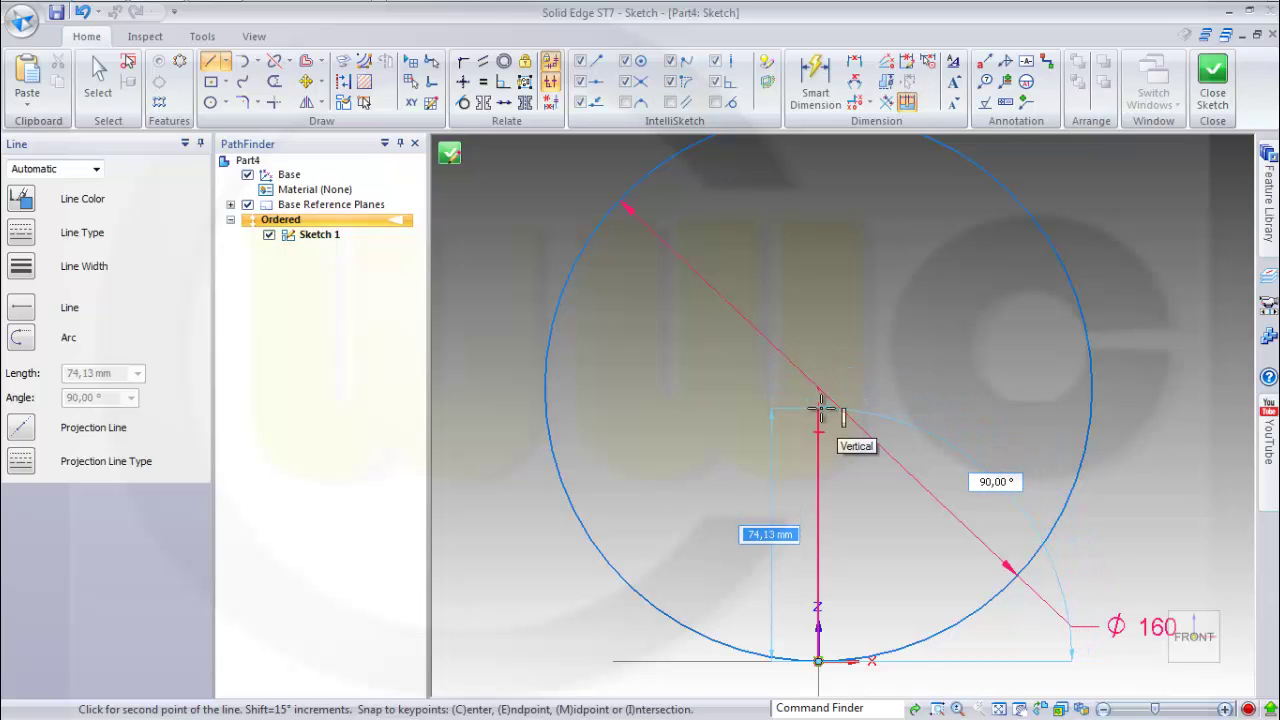
{"action": "left_click", "coordinate": [818, 350]}
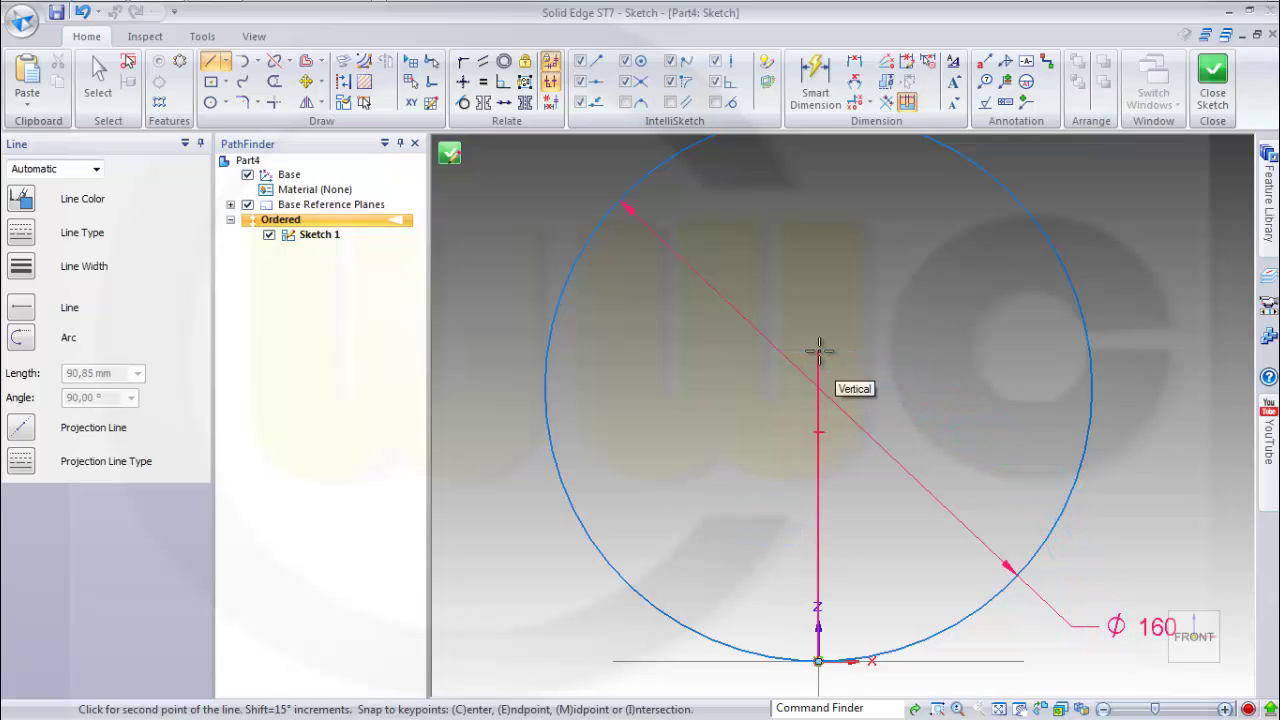
{"action": "left_click", "coordinate": [1155, 350]}
{"action": "key", "text": "Escape"}
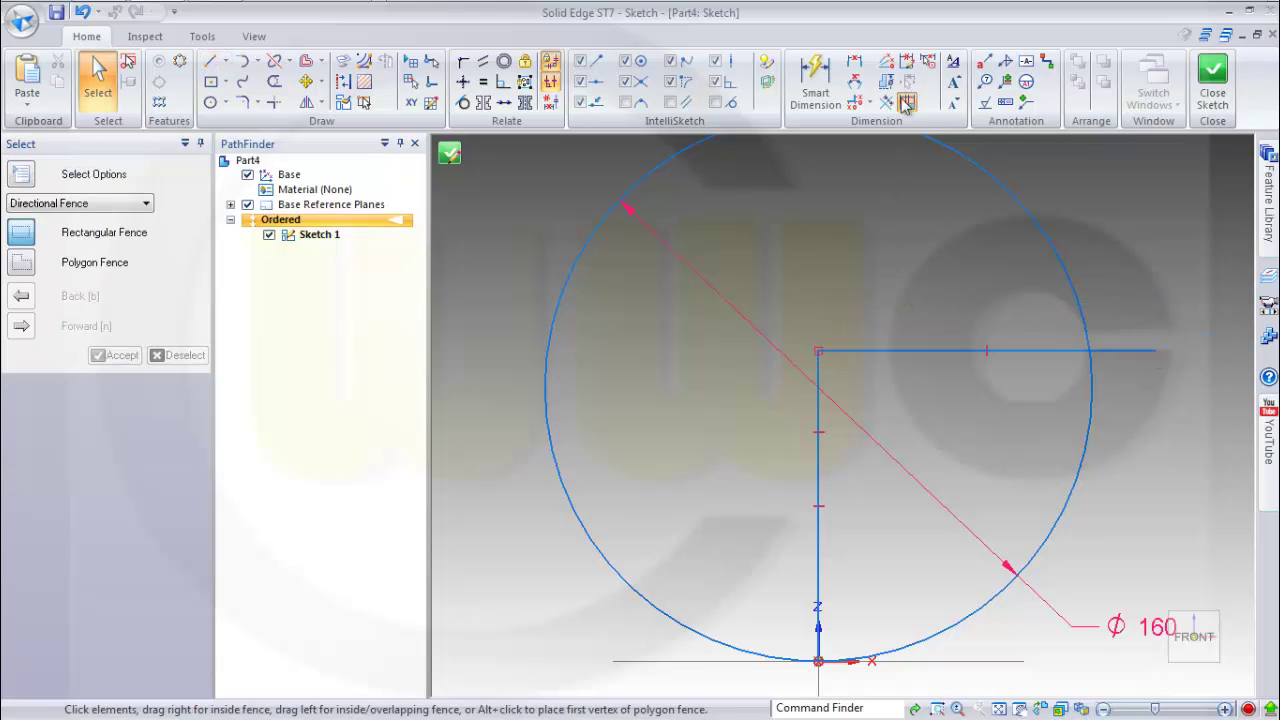
{"action": "left_click", "coordinate": [906, 103]}
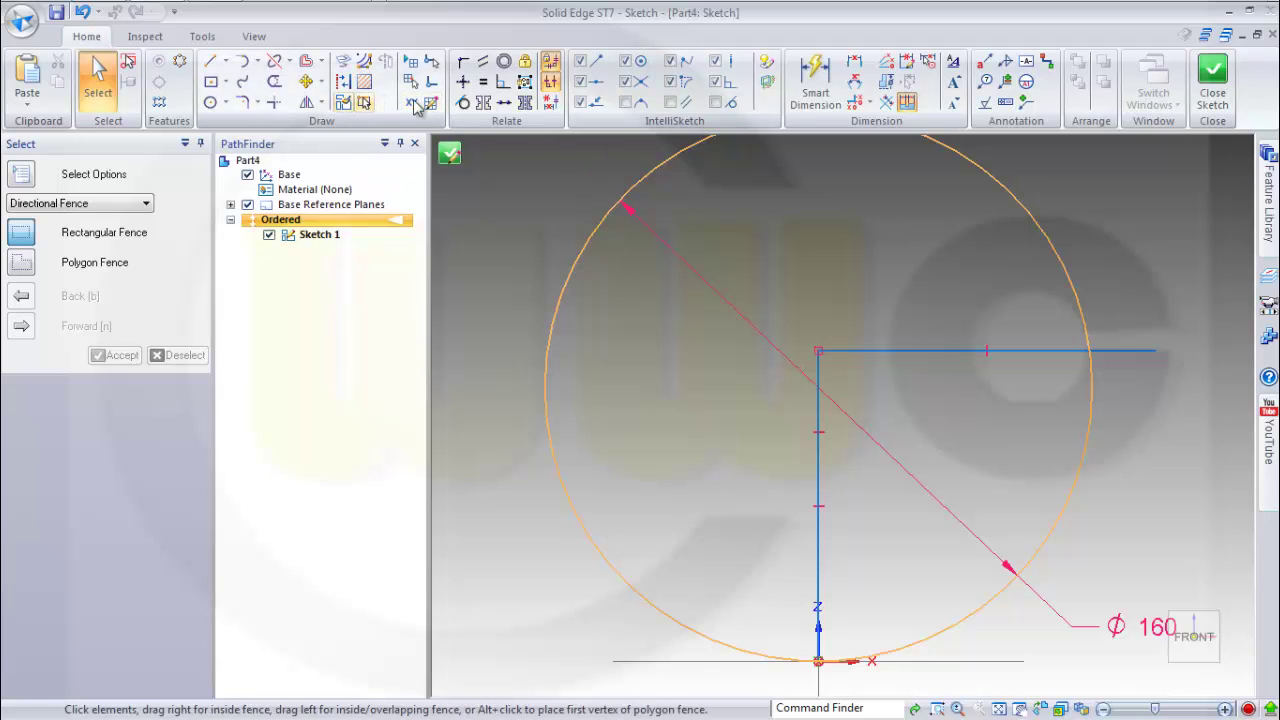
Step: Connect the lines' corner point to the circle's centre
{"action": "left_click", "coordinate": [463, 62]}
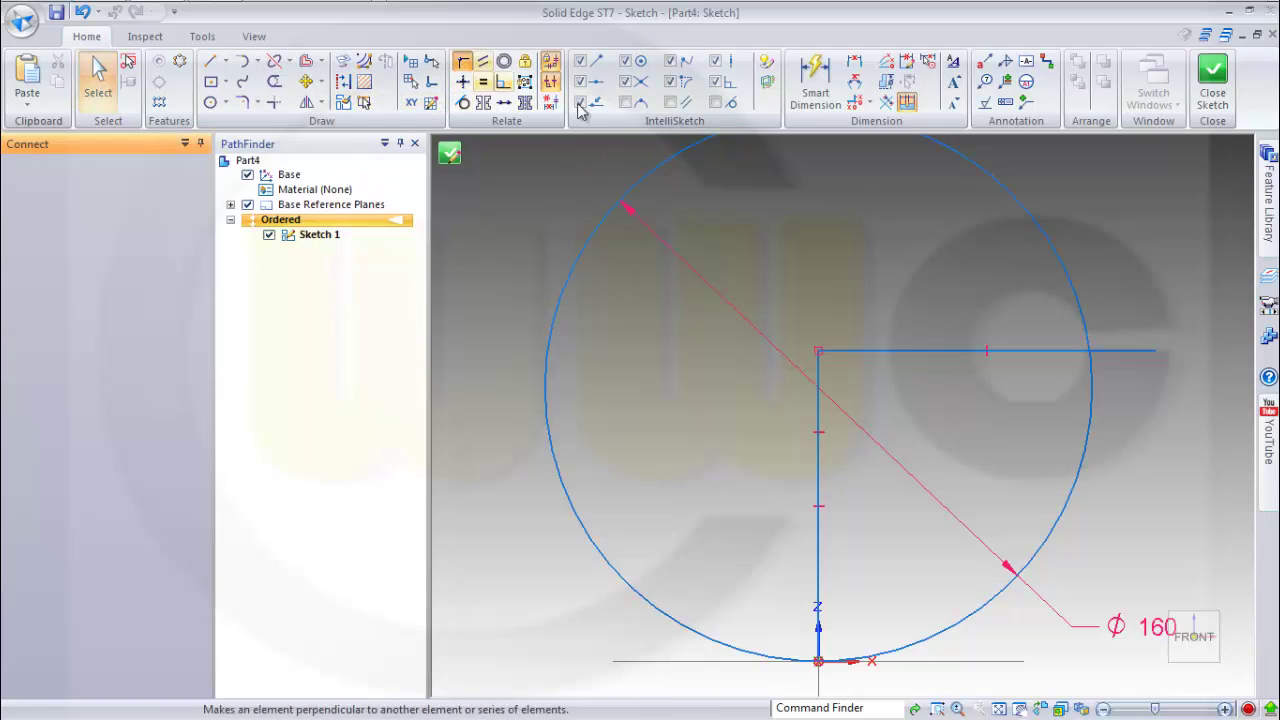
{"action": "left_click", "coordinate": [818, 350]}
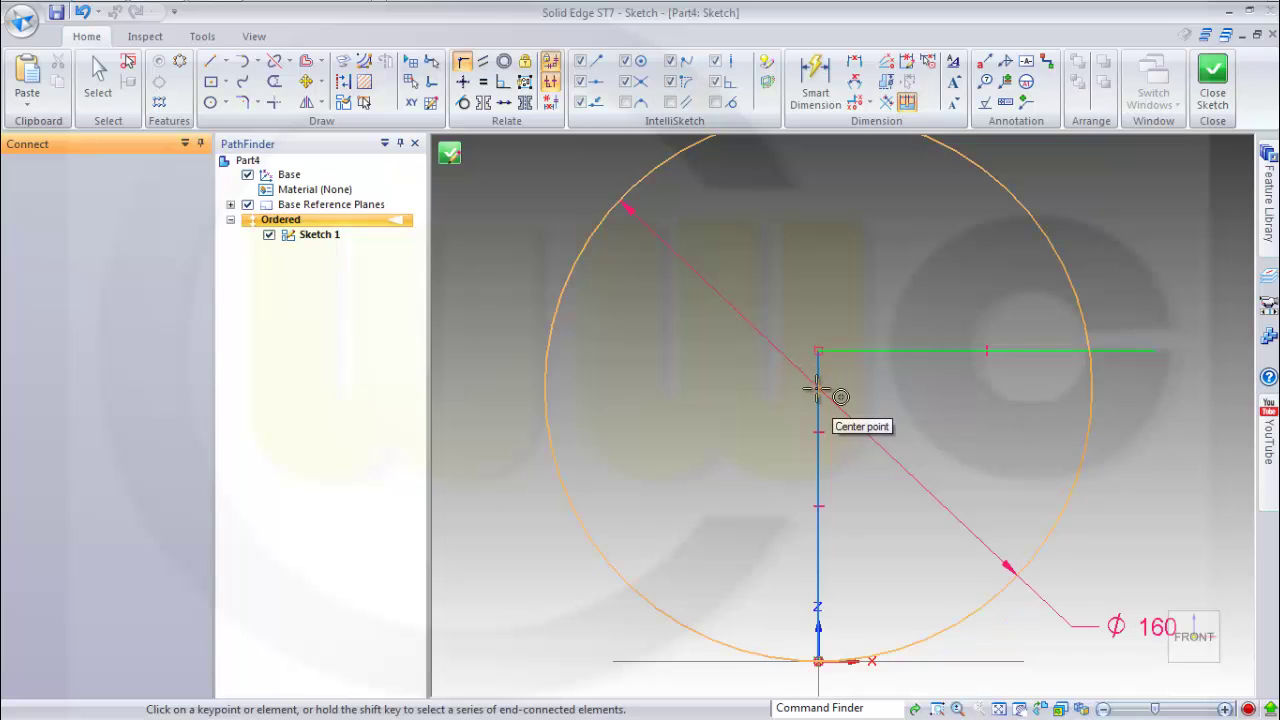
{"action": "left_click", "coordinate": [818, 390]}
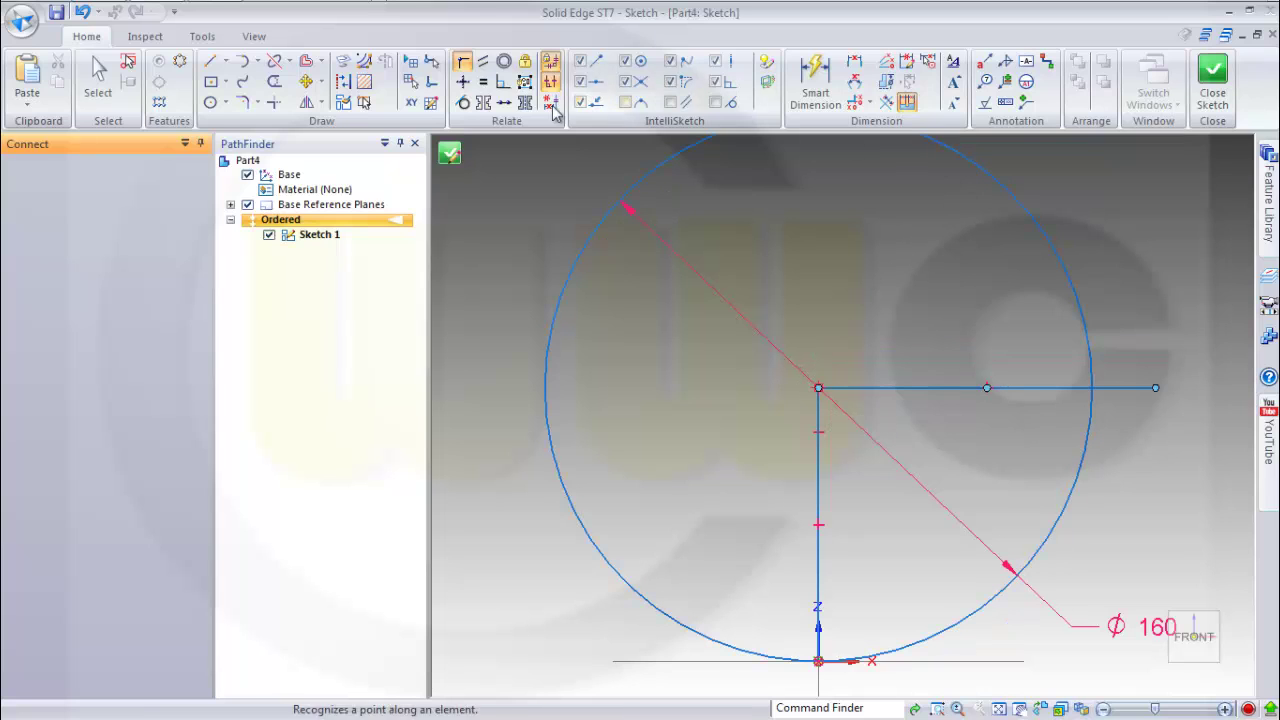
Step: Trim the excess circle and line portions and make both lines construction lines
{"action": "left_click", "coordinate": [274, 81]}
{"action": "mouse_move", "coordinate": [1106, 316]}
{"action": "left_mouse_down"}
{"action": "mouse_move", "coordinate": [1131, 471]}
{"action": "mouse_move", "coordinate": [1095, 312]}
{"action": "mouse_move", "coordinate": [966, 314]}
{"action": "left_mouse_up"}
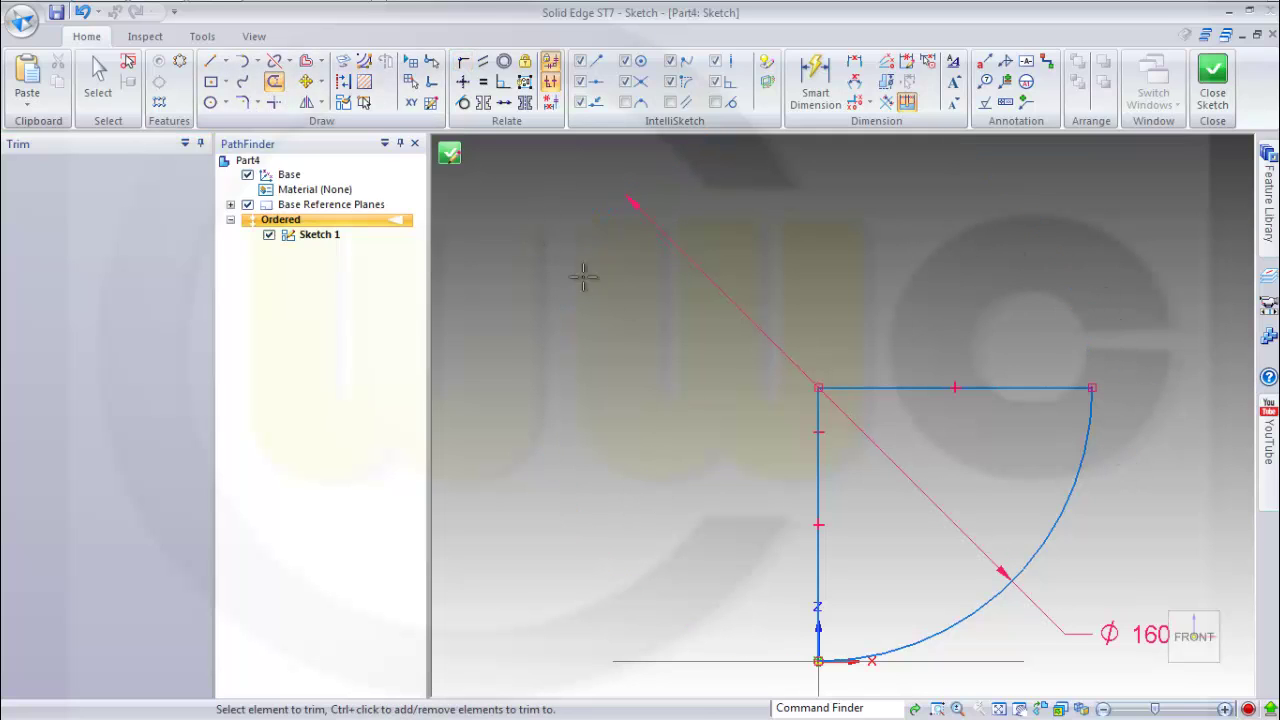
{"action": "key", "text": "Escape"}
{"action": "left_click", "coordinate": [820, 486]}
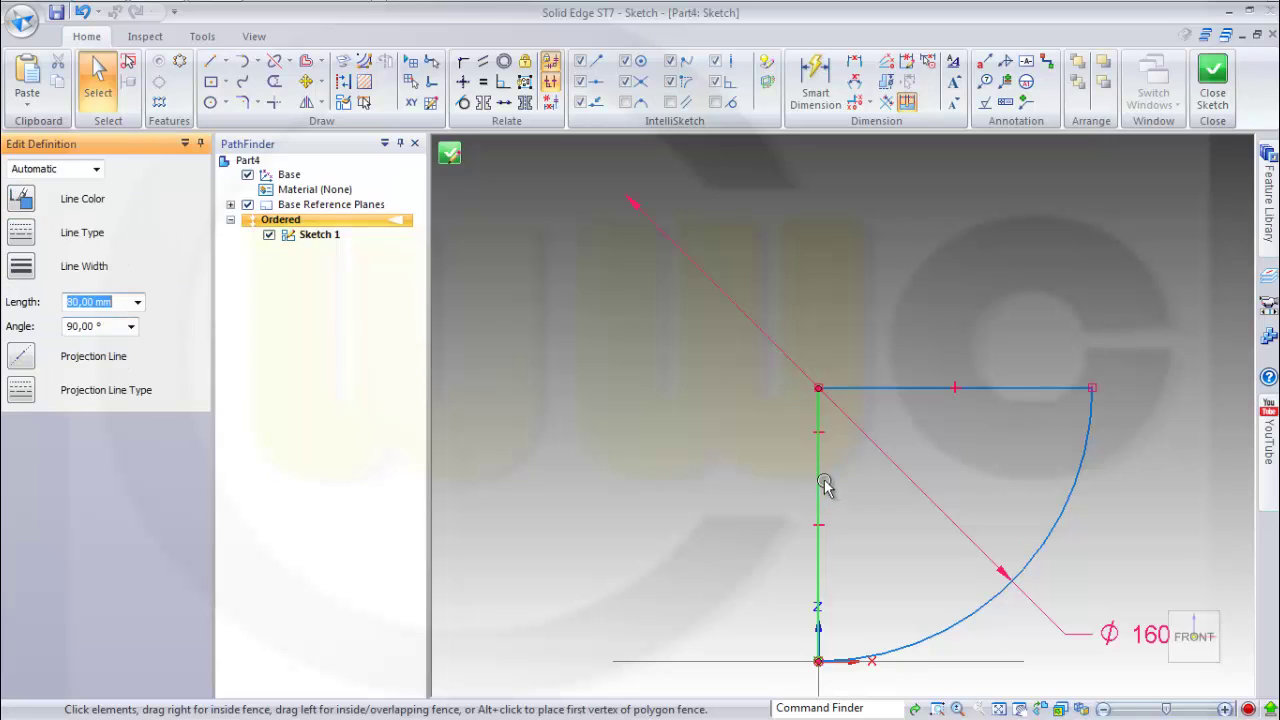
{"action": "left_click", "coordinate": [878, 388], "text": "ctrl"}
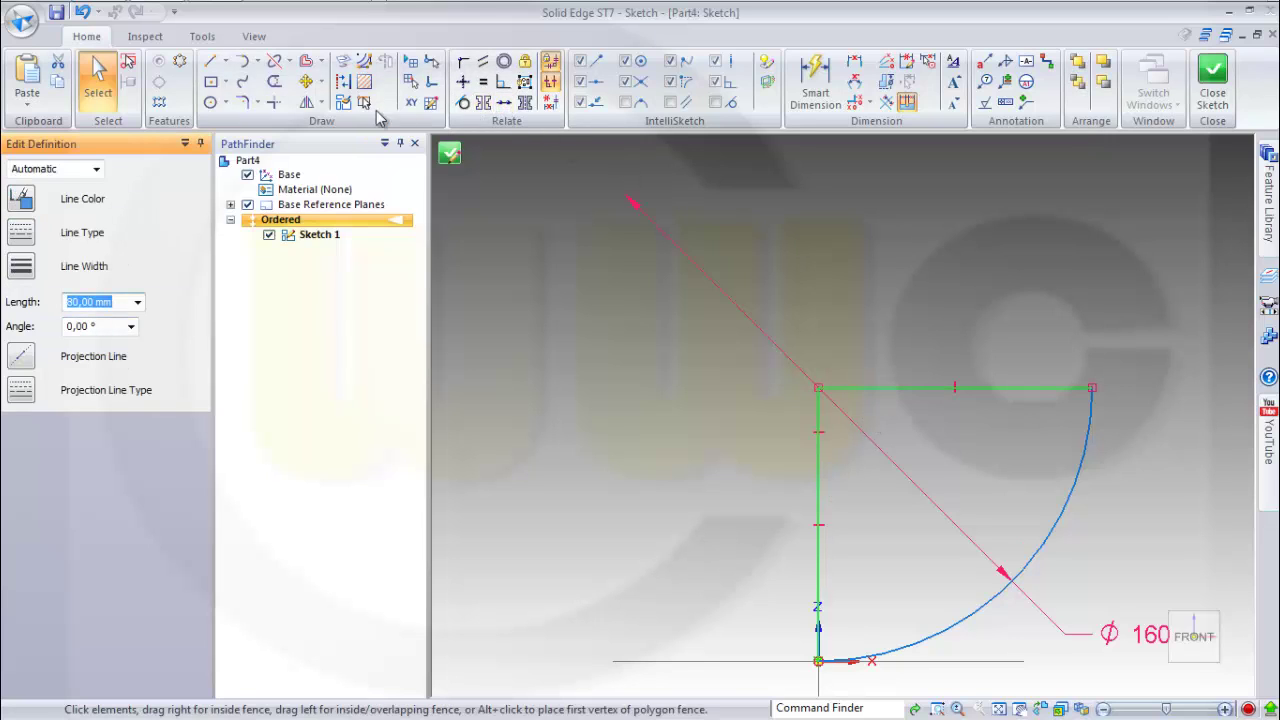
{"action": "left_click", "coordinate": [343, 81]}
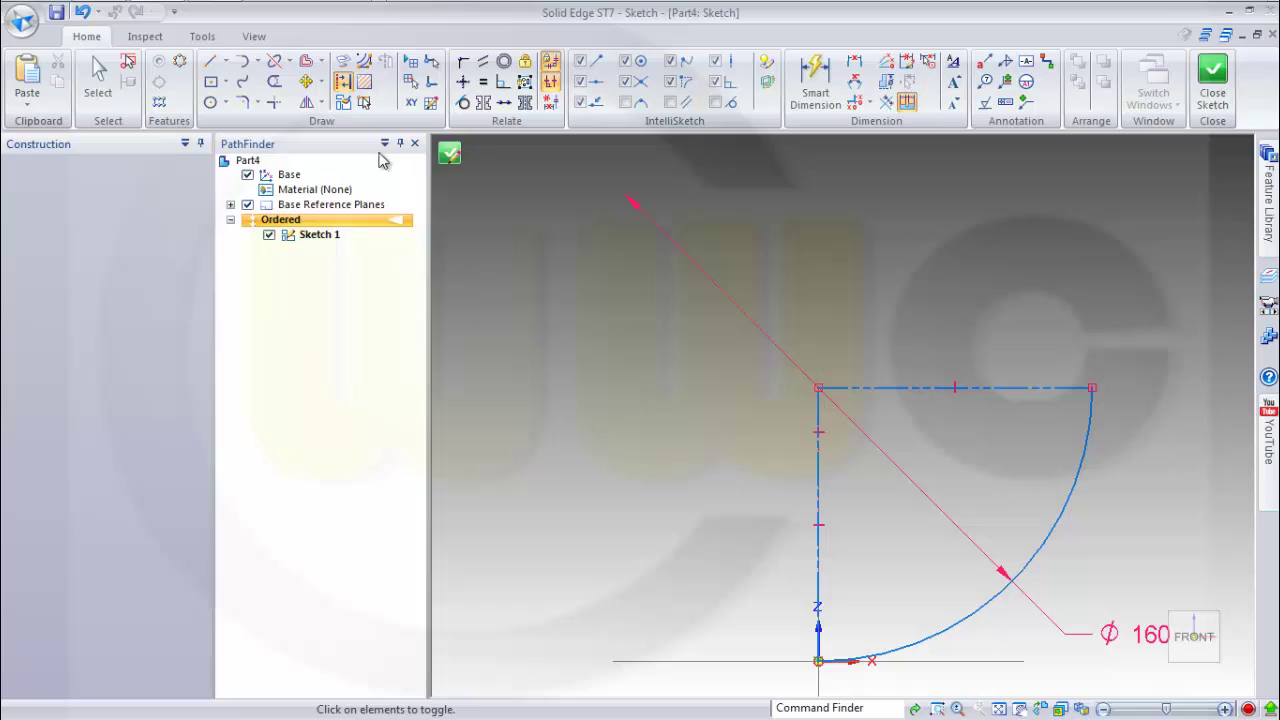
Step: Draw a short vertical line upward from the arc's upper end
{"action": "left_click", "coordinate": [210, 61]}
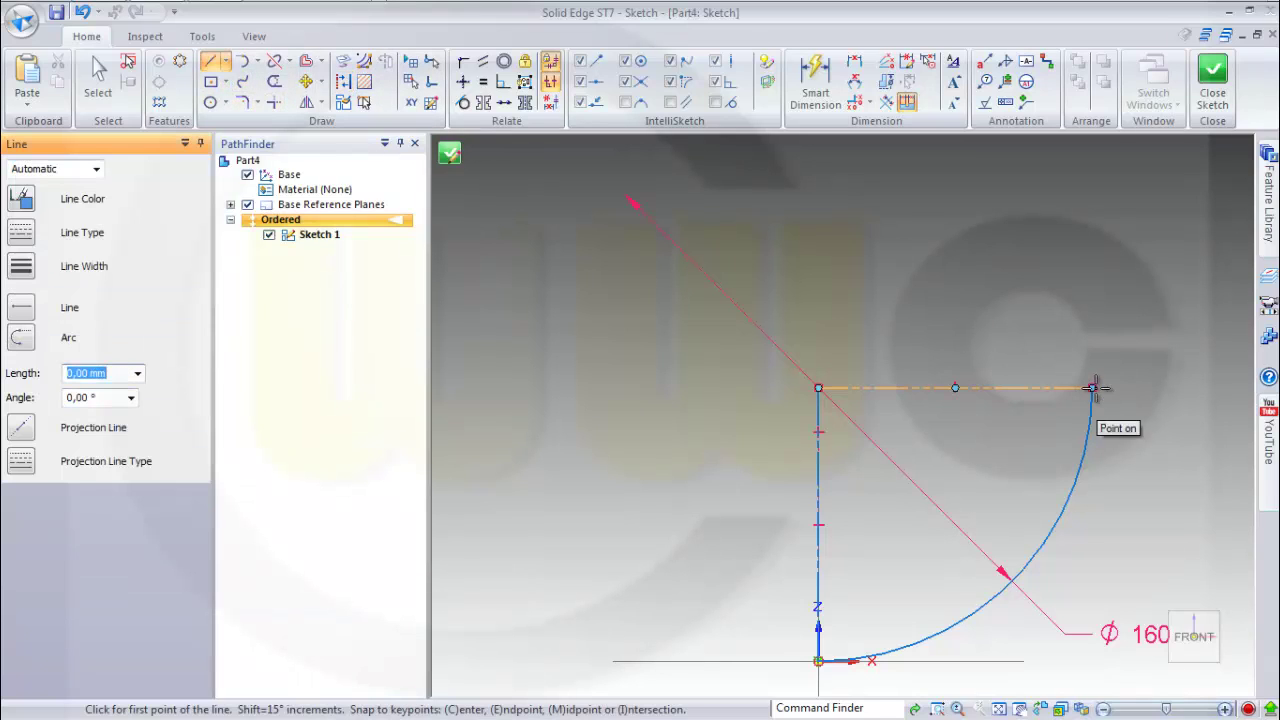
{"action": "left_click", "coordinate": [1092, 387]}
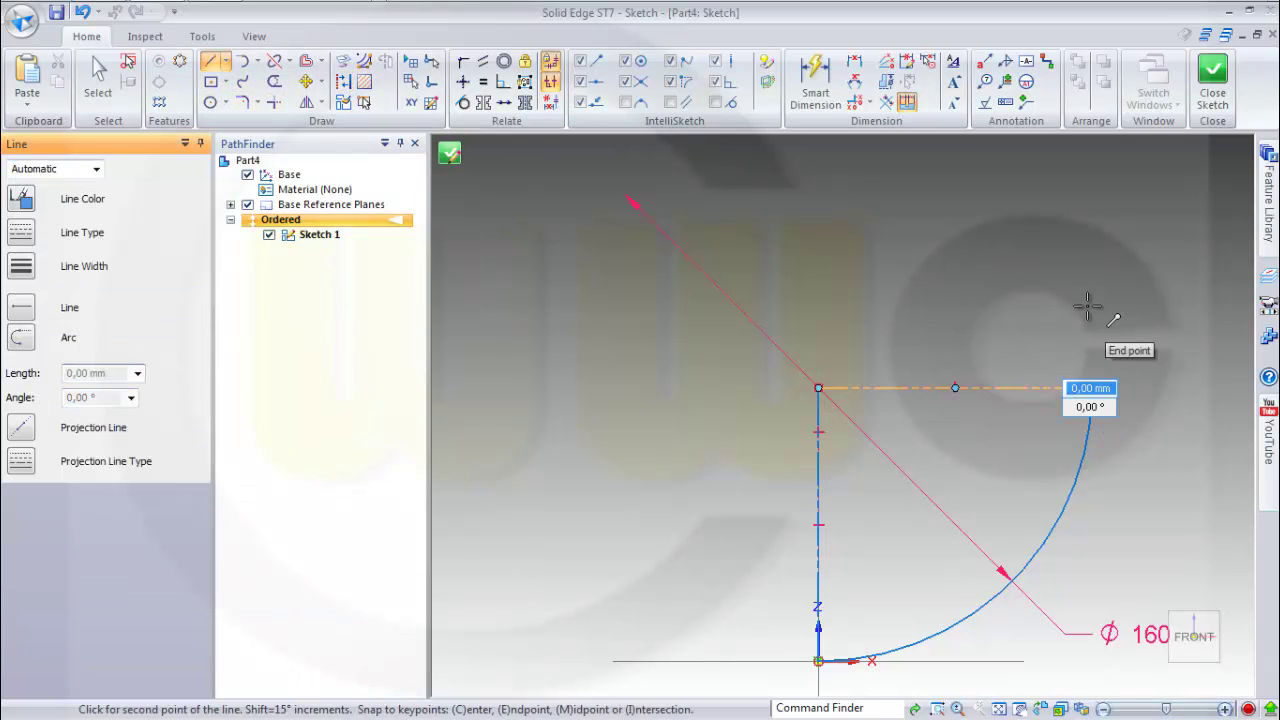
{"action": "left_click", "coordinate": [1091, 310]}
{"action": "key", "text": "Escape"}
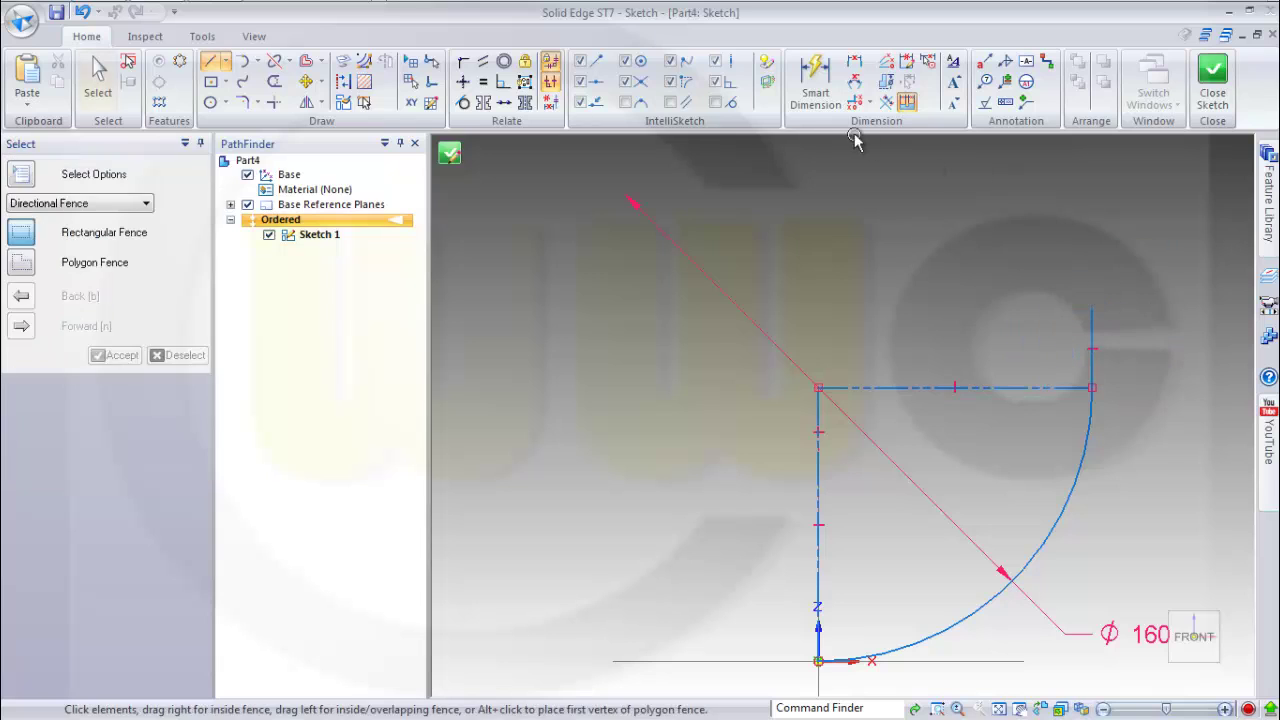
Step: Dimension that line's top at 100 above the origin and close the sketch
{"action": "key", "text": "d"}
{"action": "left_click", "coordinate": [1090, 310]}
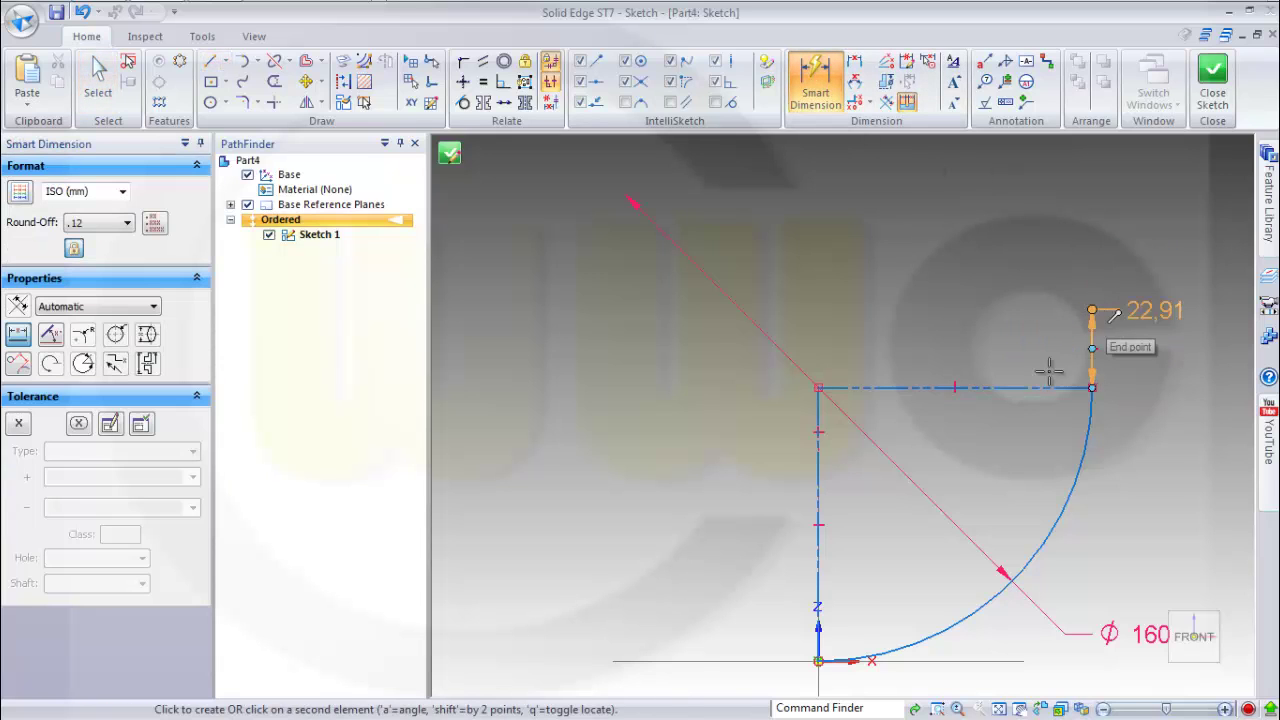
{"action": "left_click", "coordinate": [818, 660]}
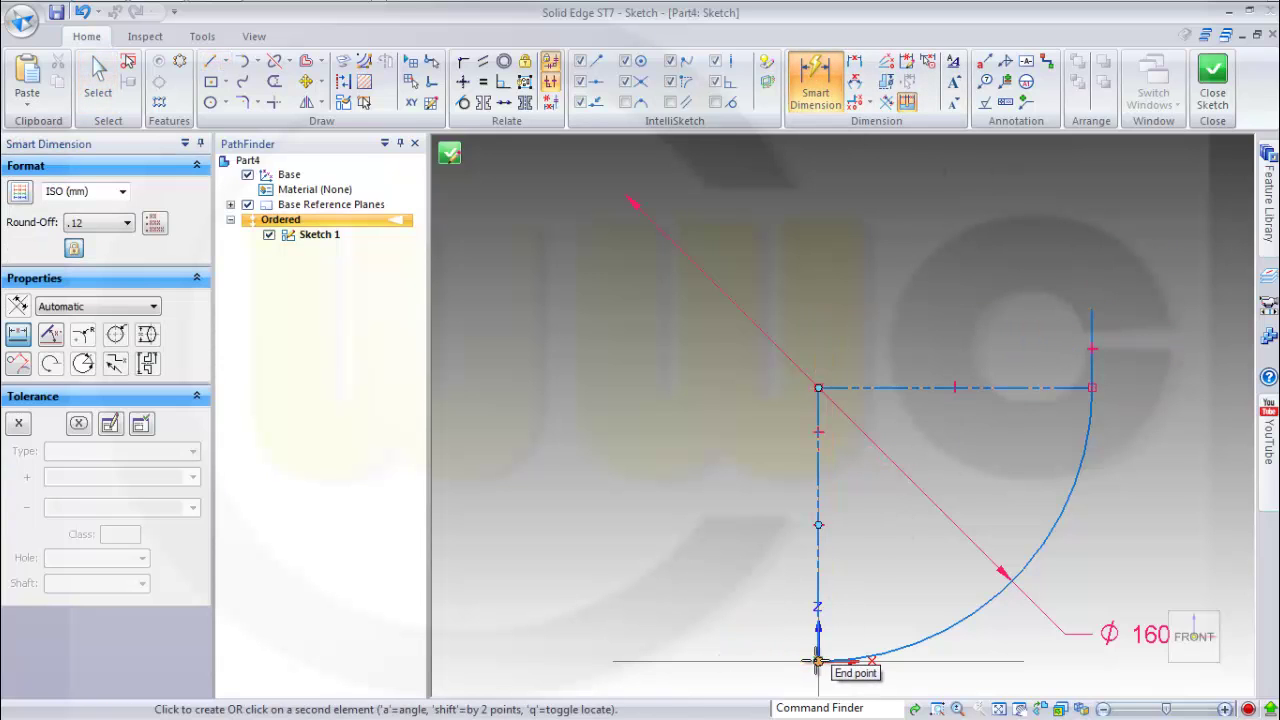
{"action": "left_click", "coordinate": [686, 608]}
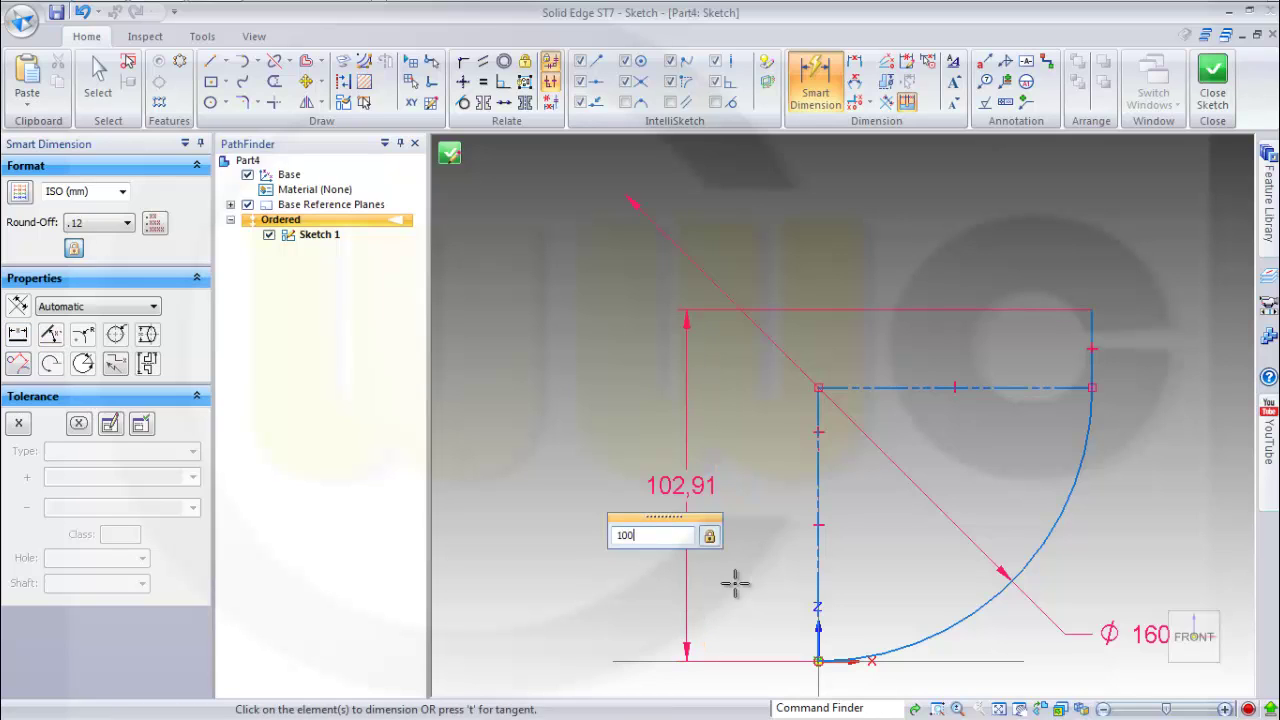
{"action": "key", "text": "Return"}
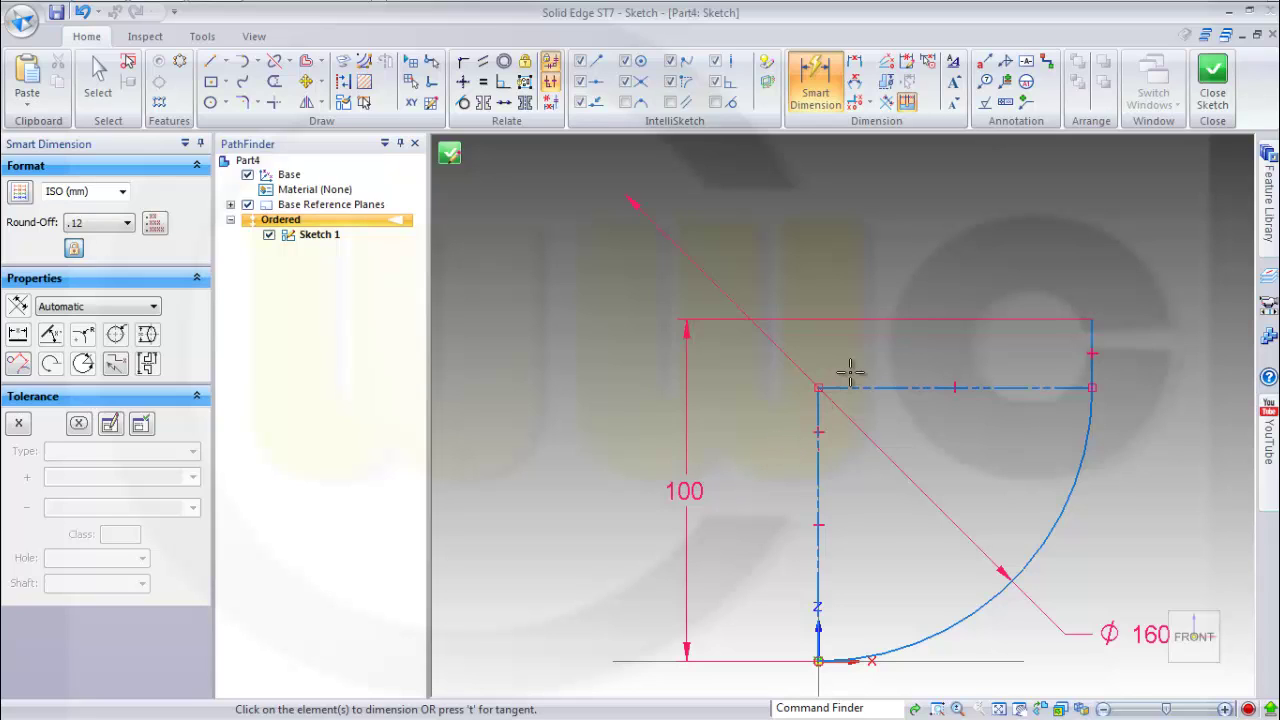
{"action": "left_click", "coordinate": [449, 154]}
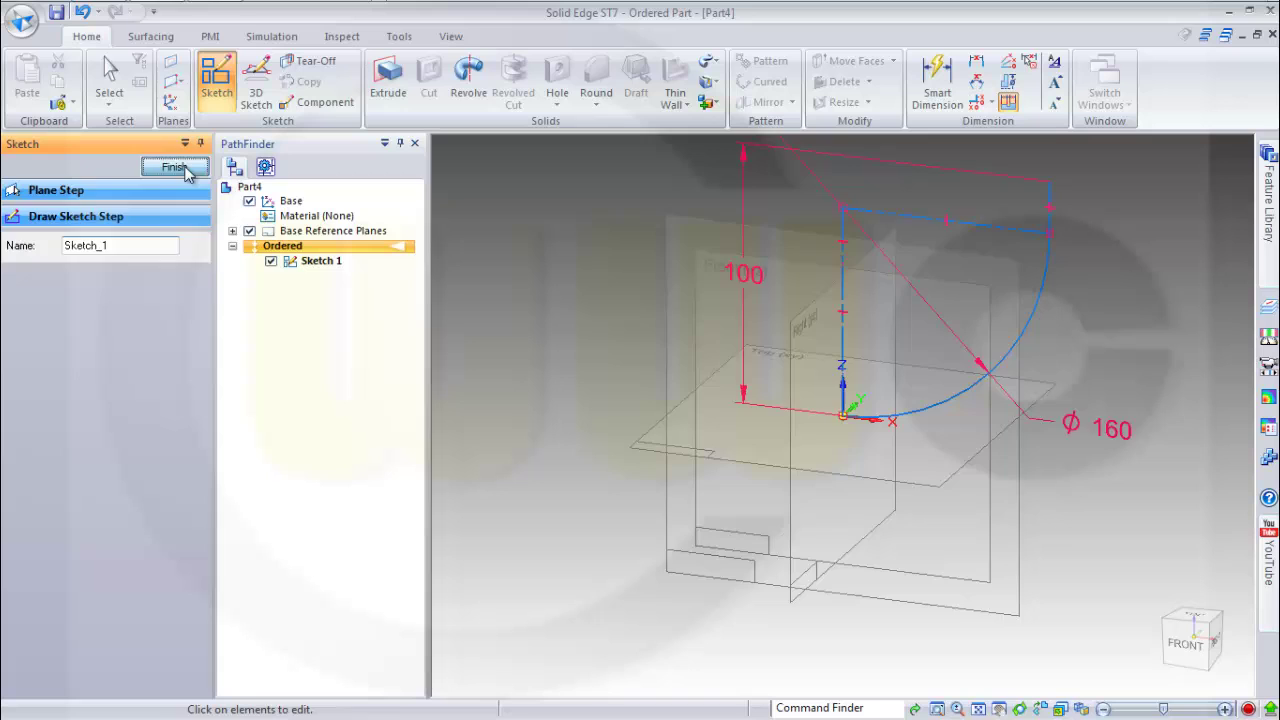
Step: Finish Sketch 1 and start Sketch 2 on the Right reference plane
{"action": "left_click", "coordinate": [174, 166]}
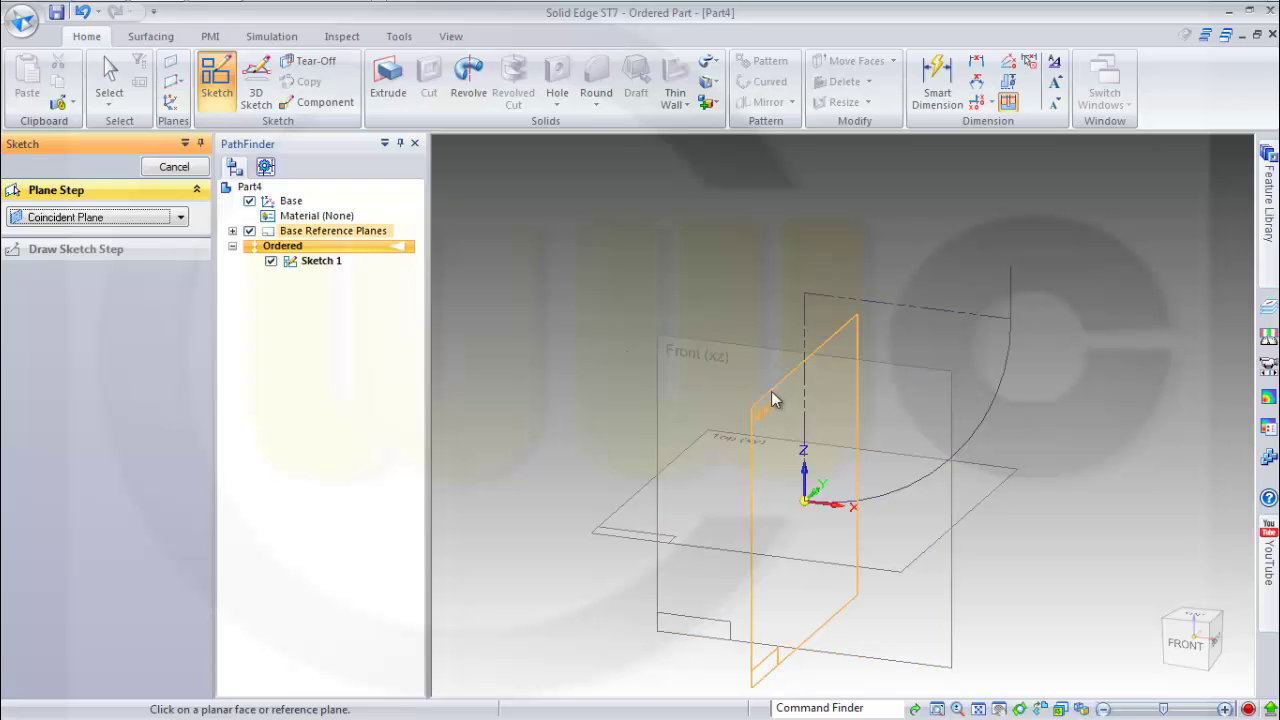
{"action": "left_click", "coordinate": [771, 393]}
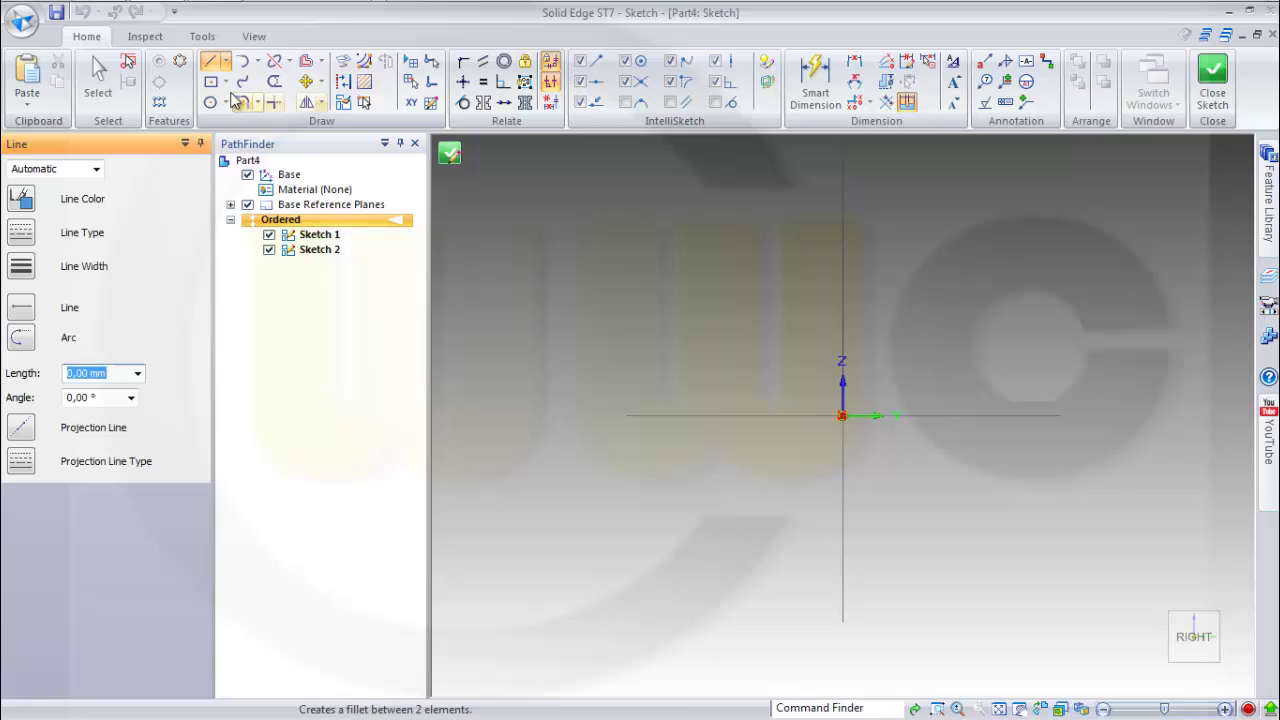
Step: Draw a line straight up from the origin, then a horizontal line leftward from its top
{"action": "left_click", "coordinate": [843, 416]}
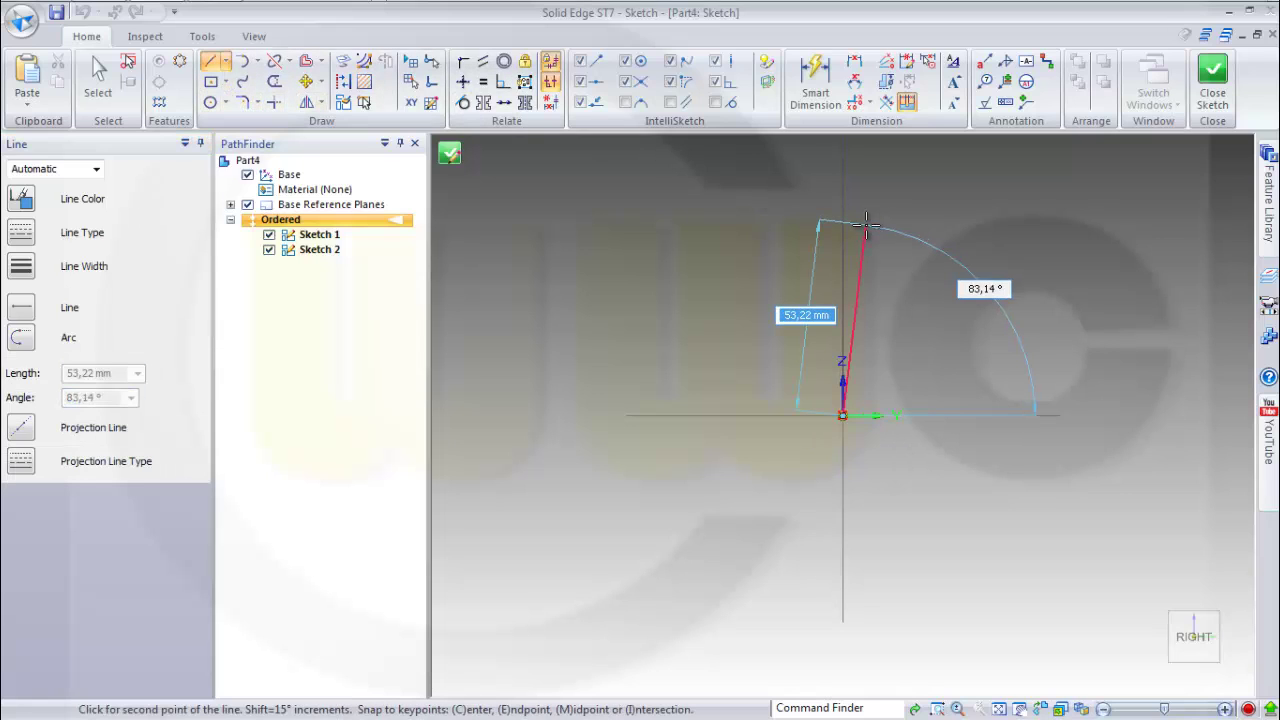
{"action": "scroll", "coordinate": [866, 225], "scroll_direction": "down", "scroll_amount": 2}
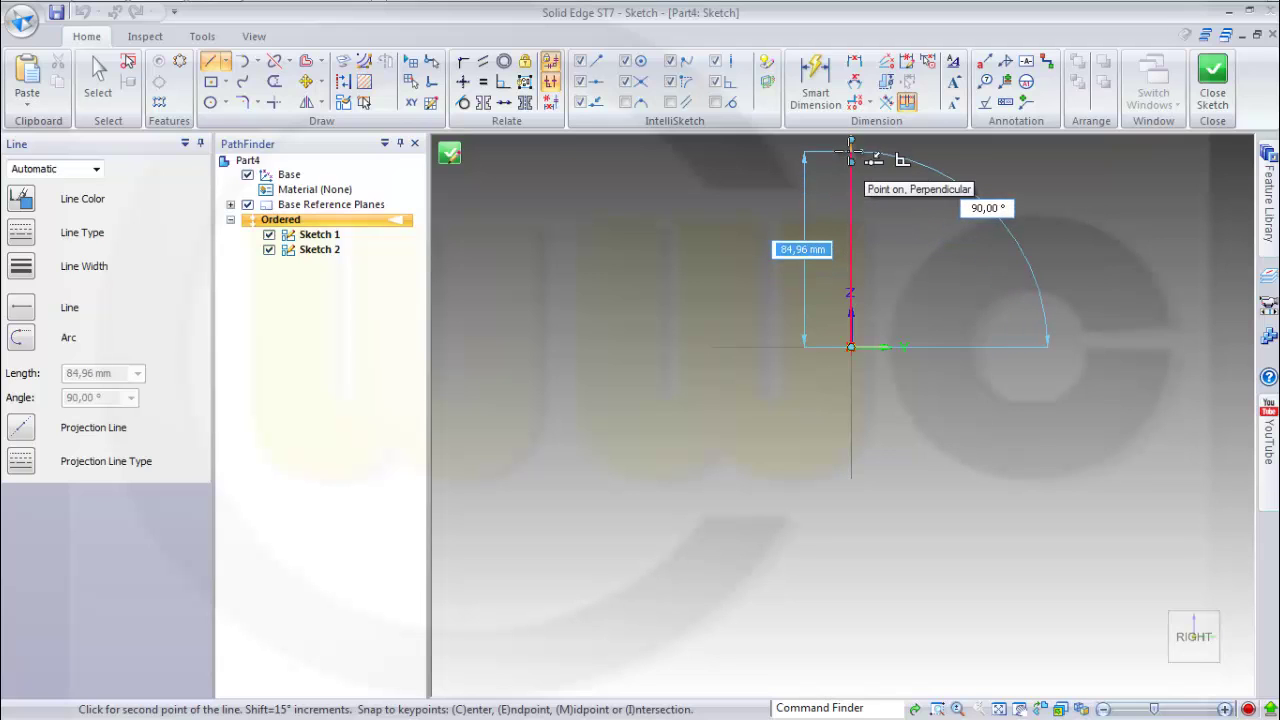
{"action": "scroll", "coordinate": [851, 150], "scroll_direction": "down", "scroll_amount": 2}
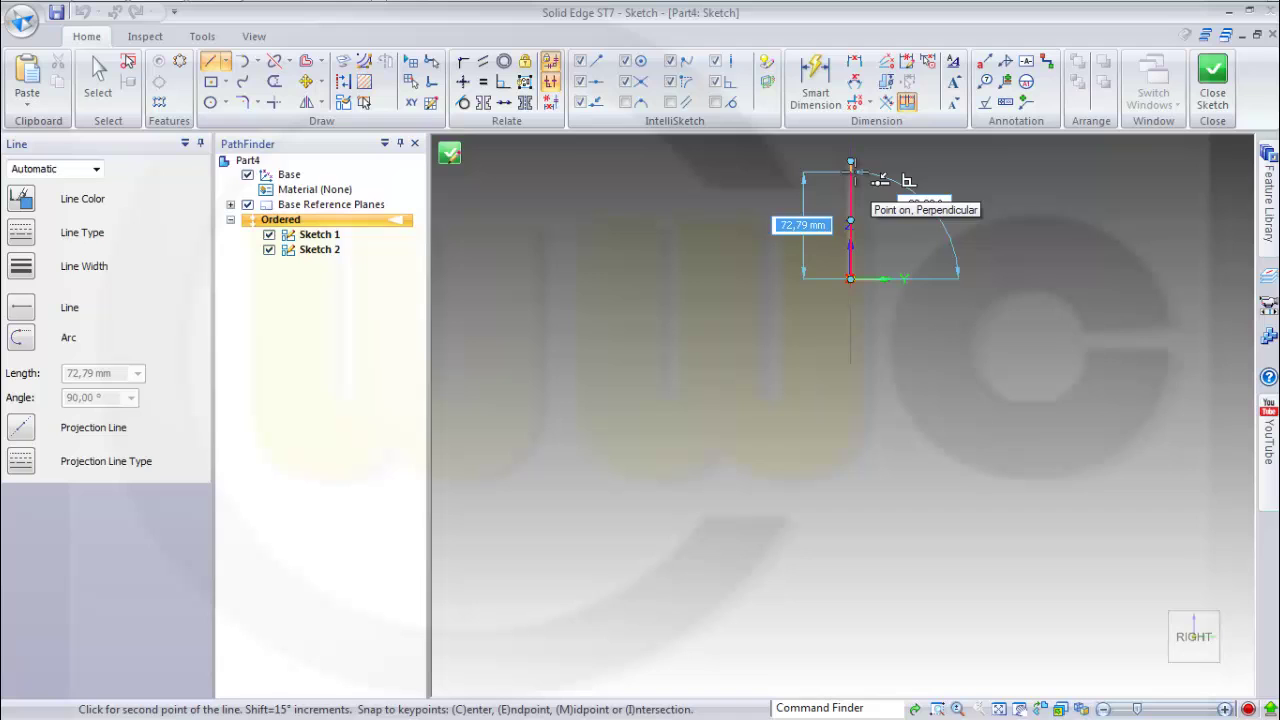
{"action": "middle_click_drag", "start_coordinate": [851, 165], "coordinate": [853, 272], "text": "shift"}
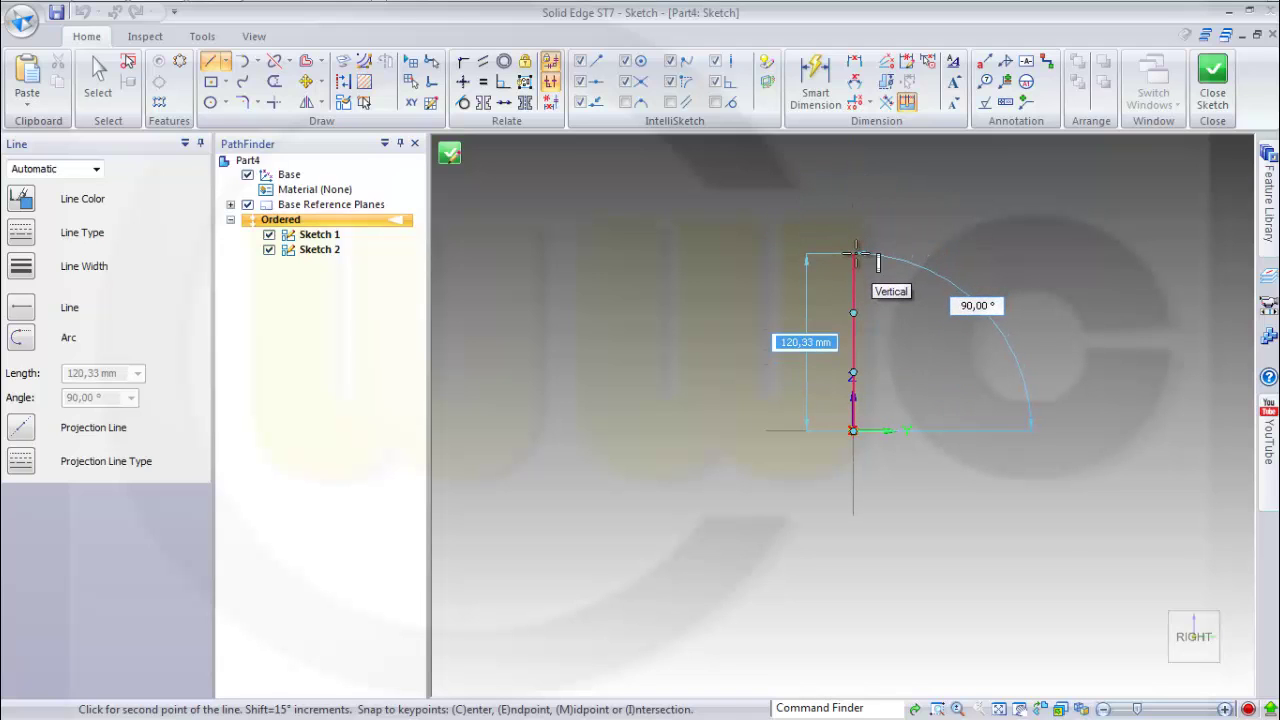
{"action": "left_click", "coordinate": [853, 258]}
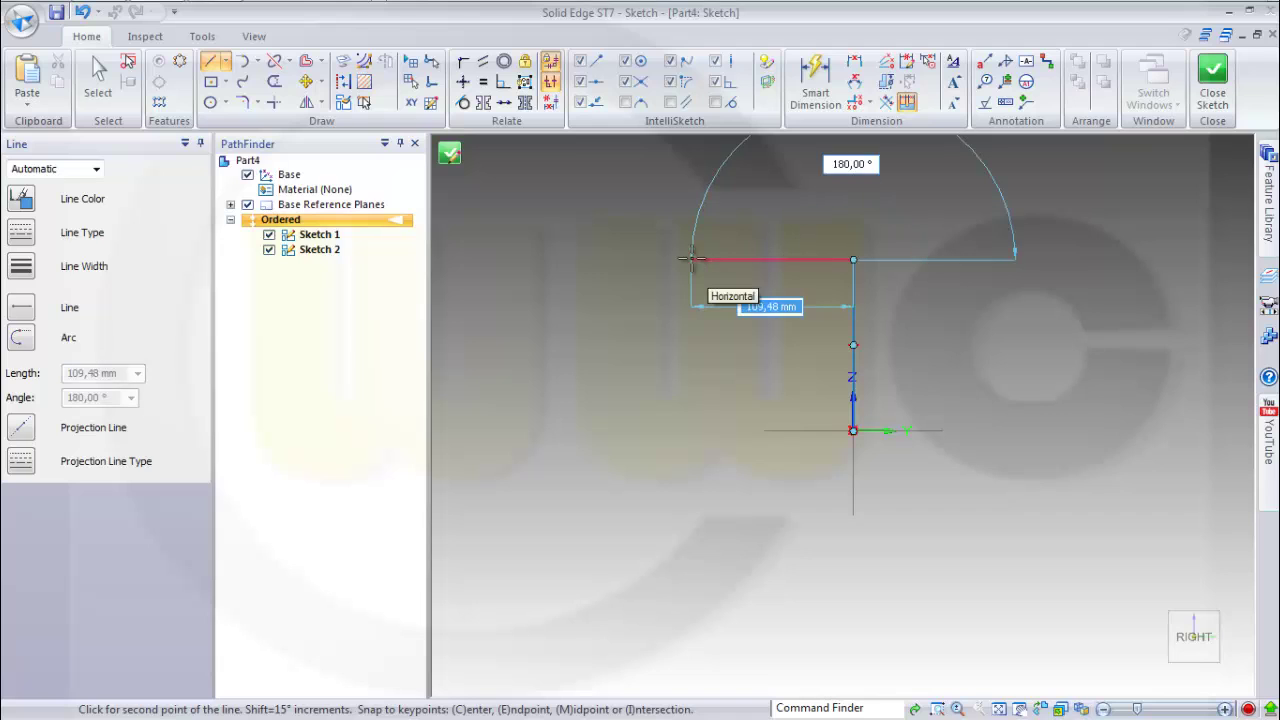
{"action": "left_click", "coordinate": [691, 259]}
{"action": "key", "text": "Escape"}
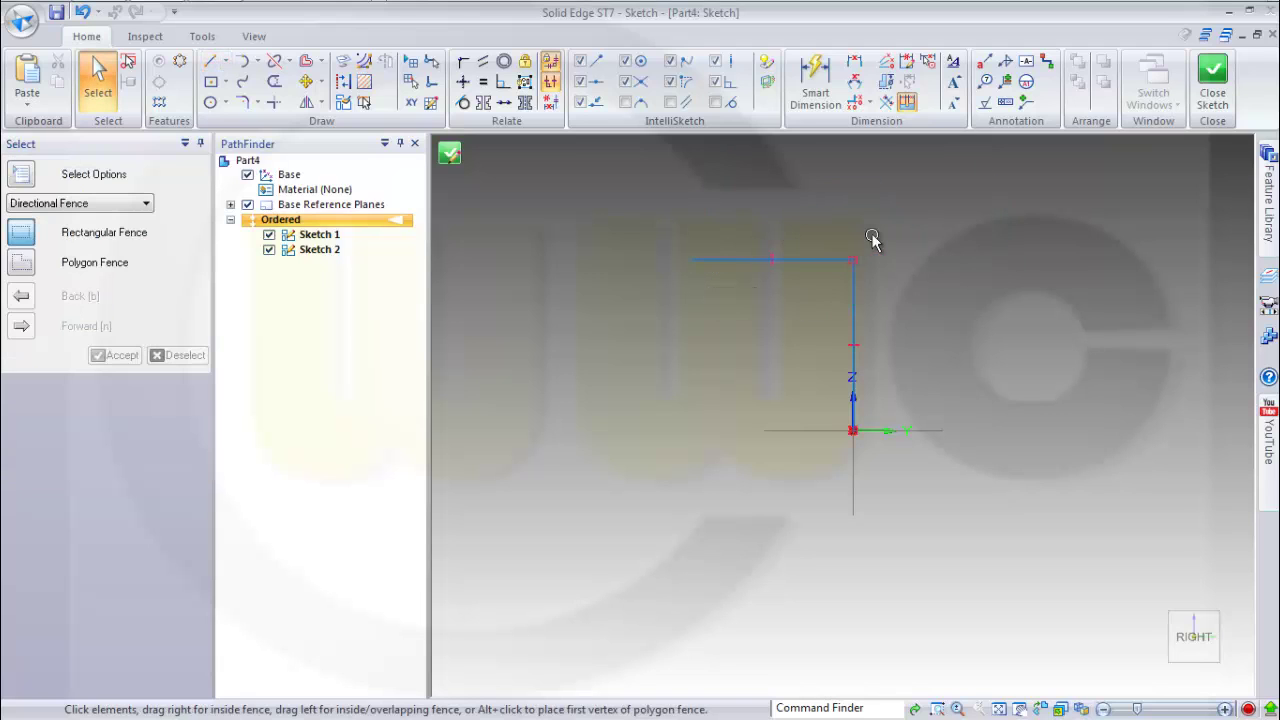
Step: Fillet the corner between the two lines with a 50 mm radius
{"action": "left_click", "coordinate": [242, 103]}
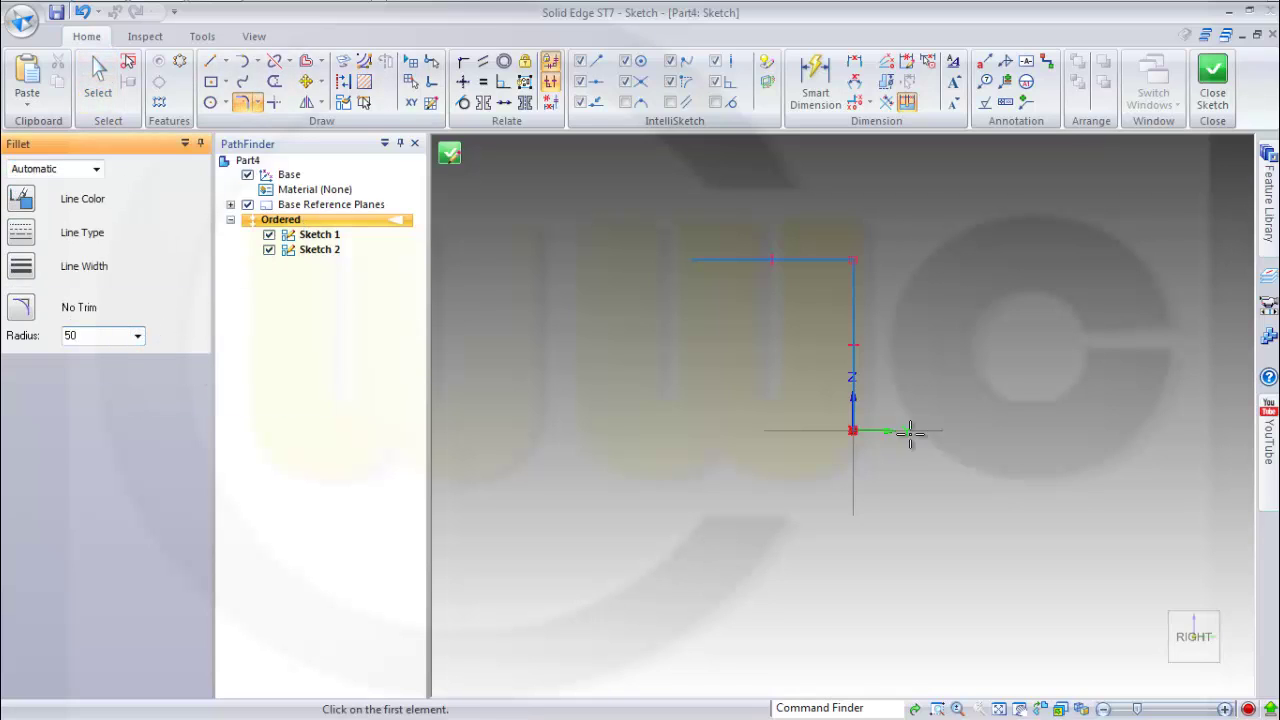
{"action": "type", "text": "50"}
{"action": "key", "text": "Return"}
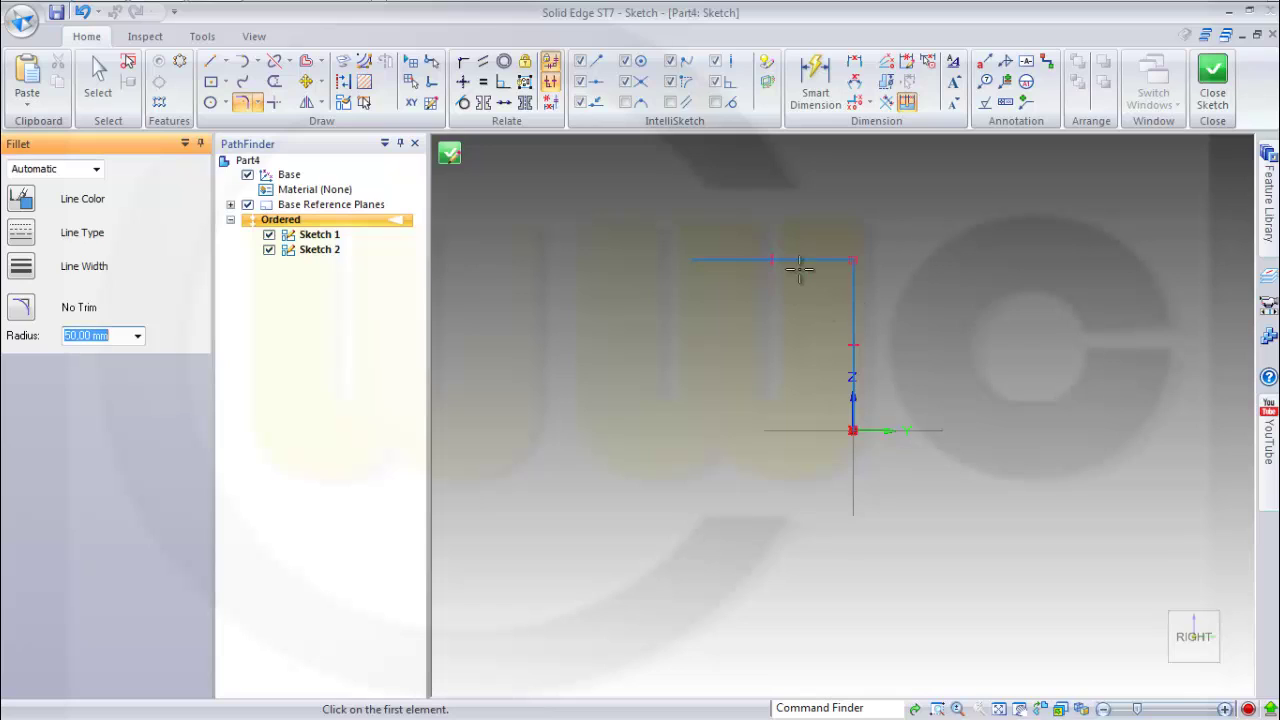
{"action": "left_click", "coordinate": [800, 262]}
{"action": "left_click", "coordinate": [853, 307]}
{"action": "key", "text": "Escape"}
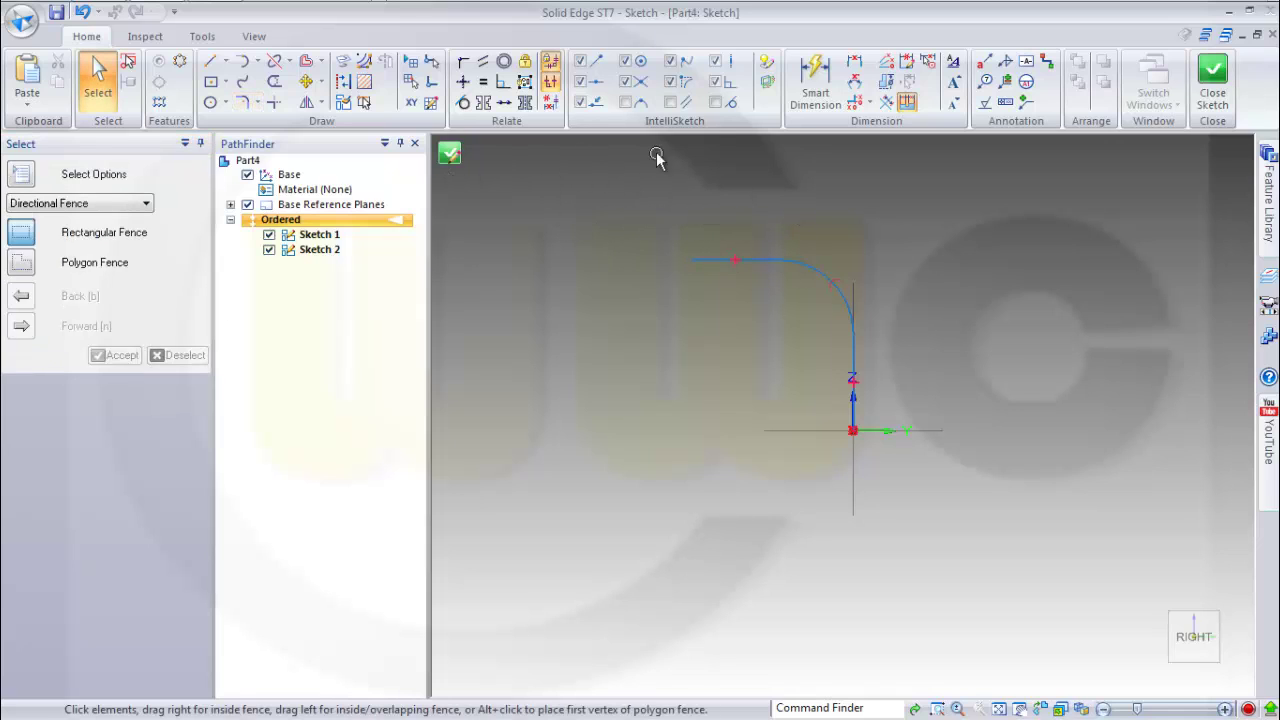
Step: Dimension the sketch to 55 wide and 100 tall
{"action": "left_click", "coordinate": [815, 80]}
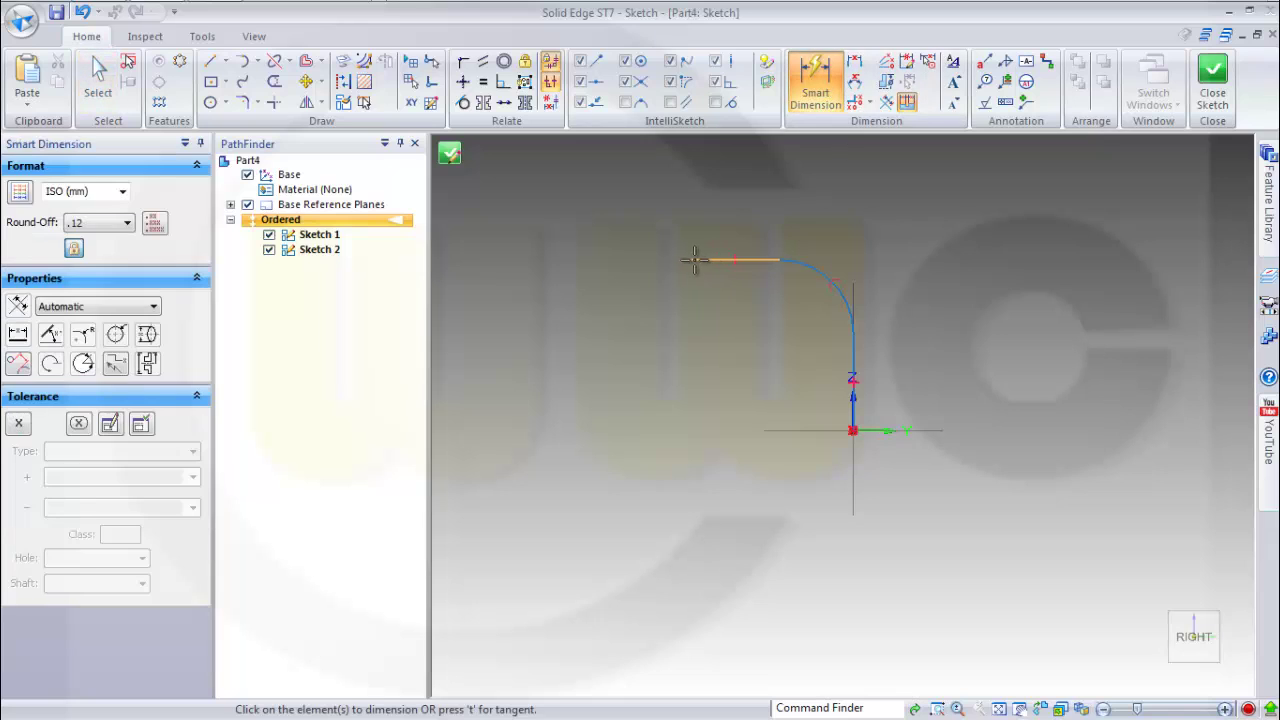
{"action": "left_click", "coordinate": [687, 259]}
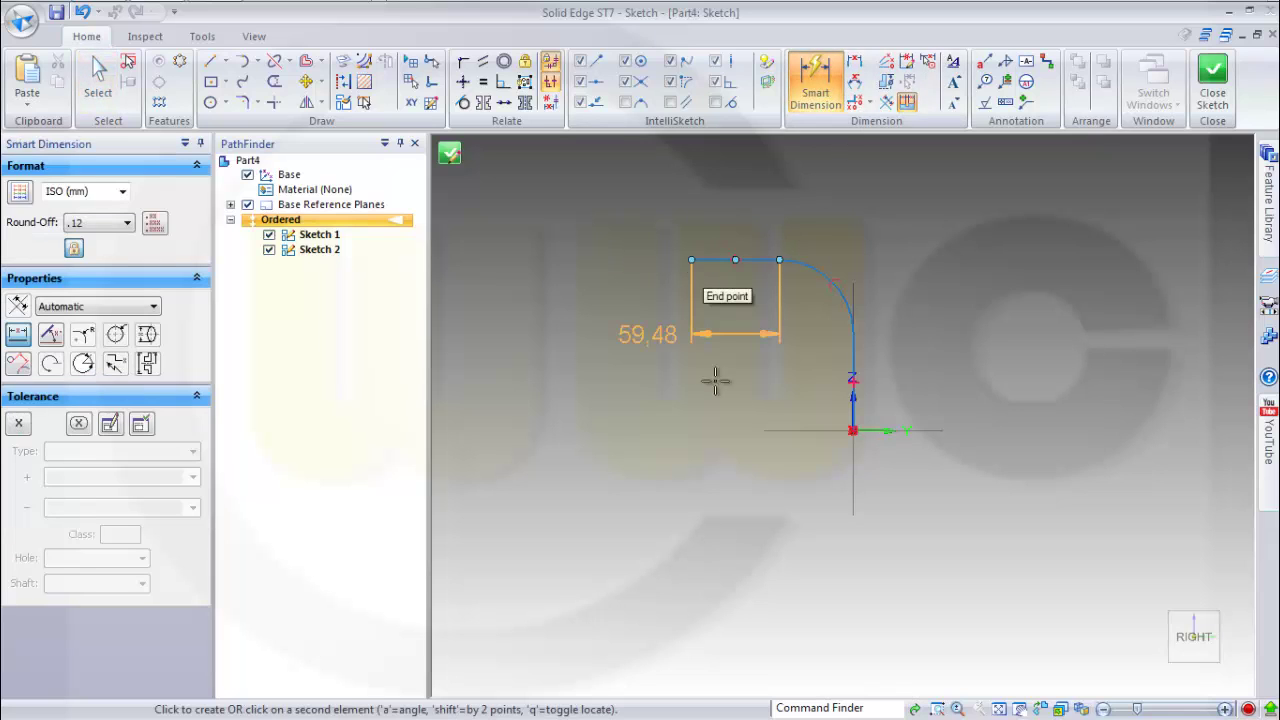
{"action": "left_click", "coordinate": [852, 431]}
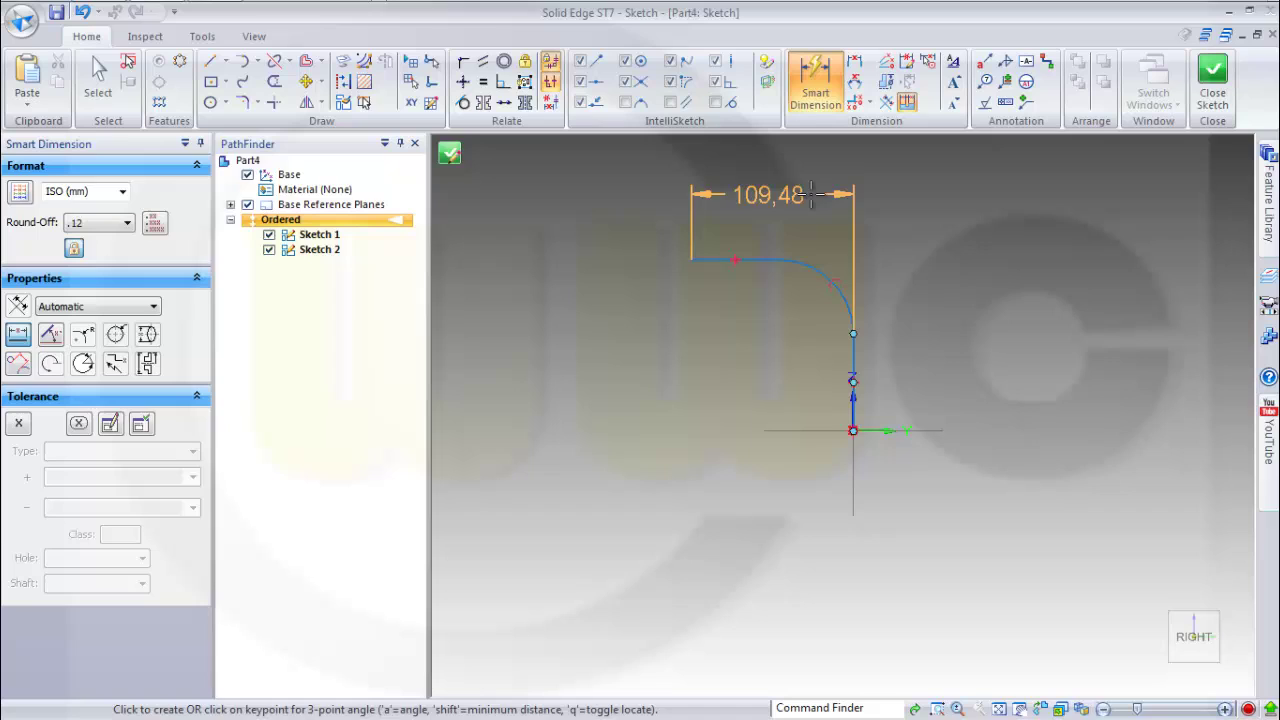
{"action": "left_click", "coordinate": [812, 193]}
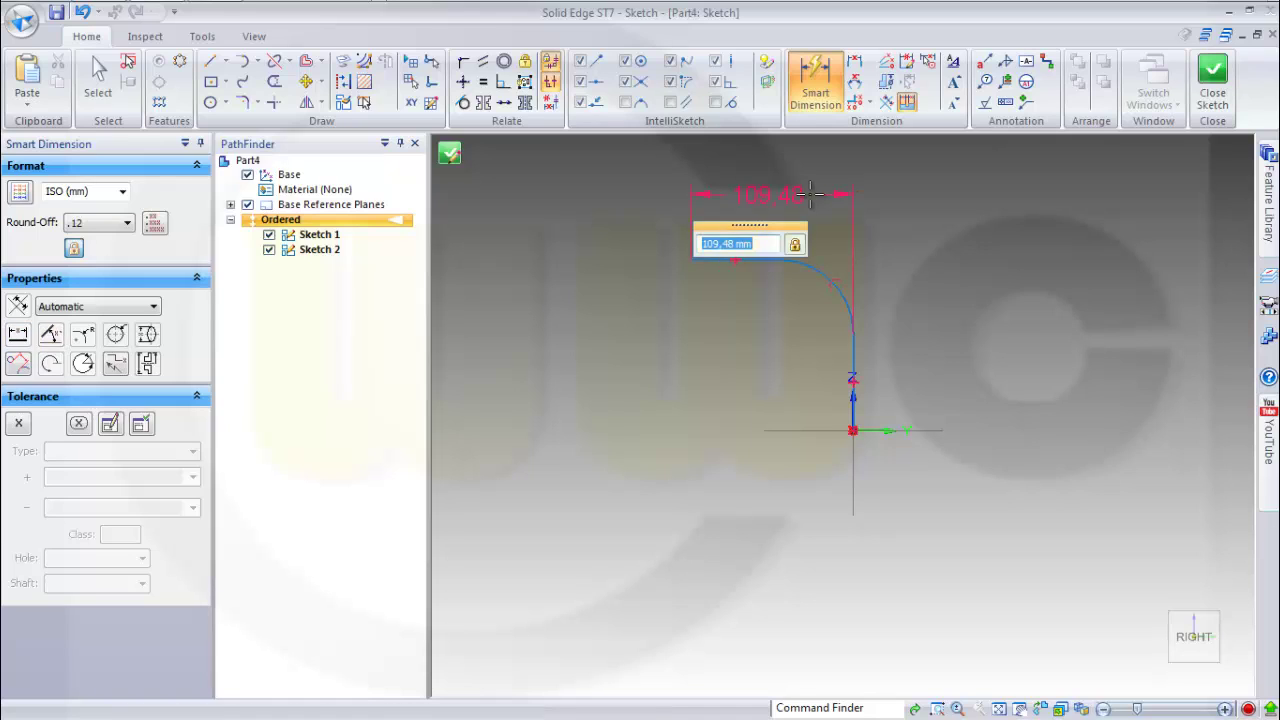
{"action": "key", "text": "Return"}
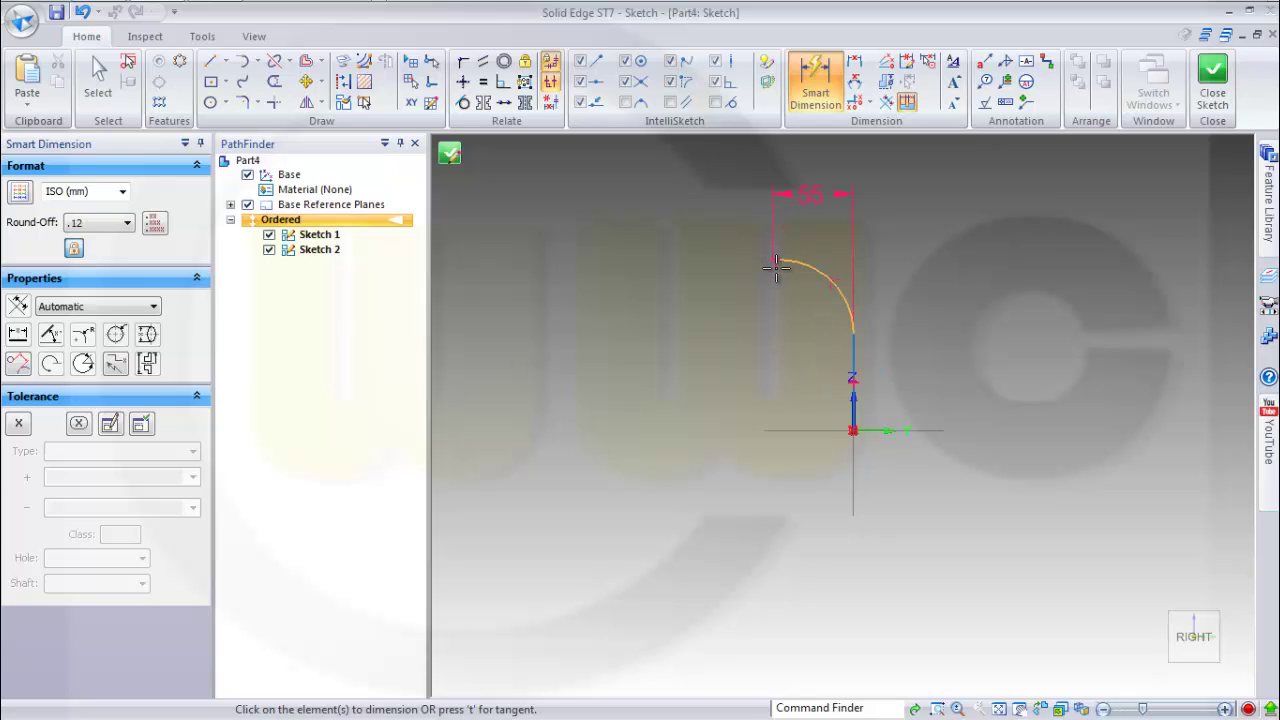
{"action": "scroll", "coordinate": [777, 260], "scroll_direction": "up", "scroll_amount": 5}
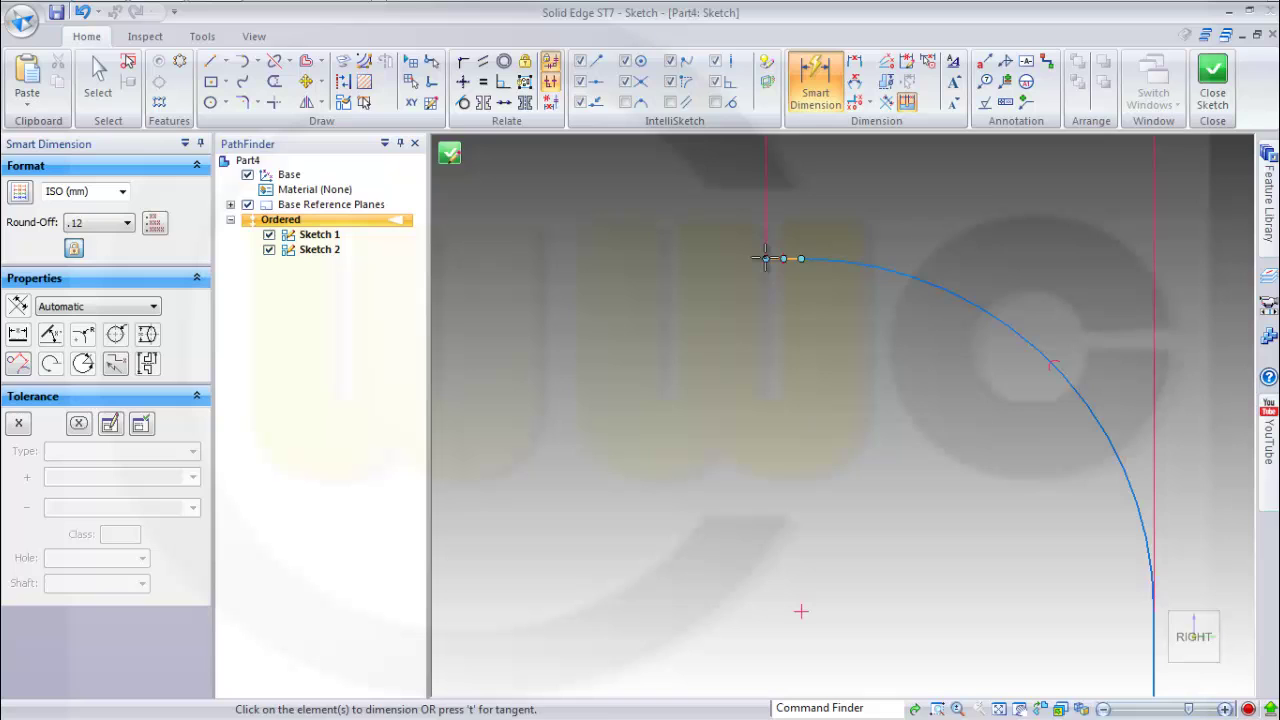
{"action": "left_click", "coordinate": [767, 259]}
{"action": "scroll", "coordinate": [790, 275], "scroll_direction": "down", "scroll_amount": 5}
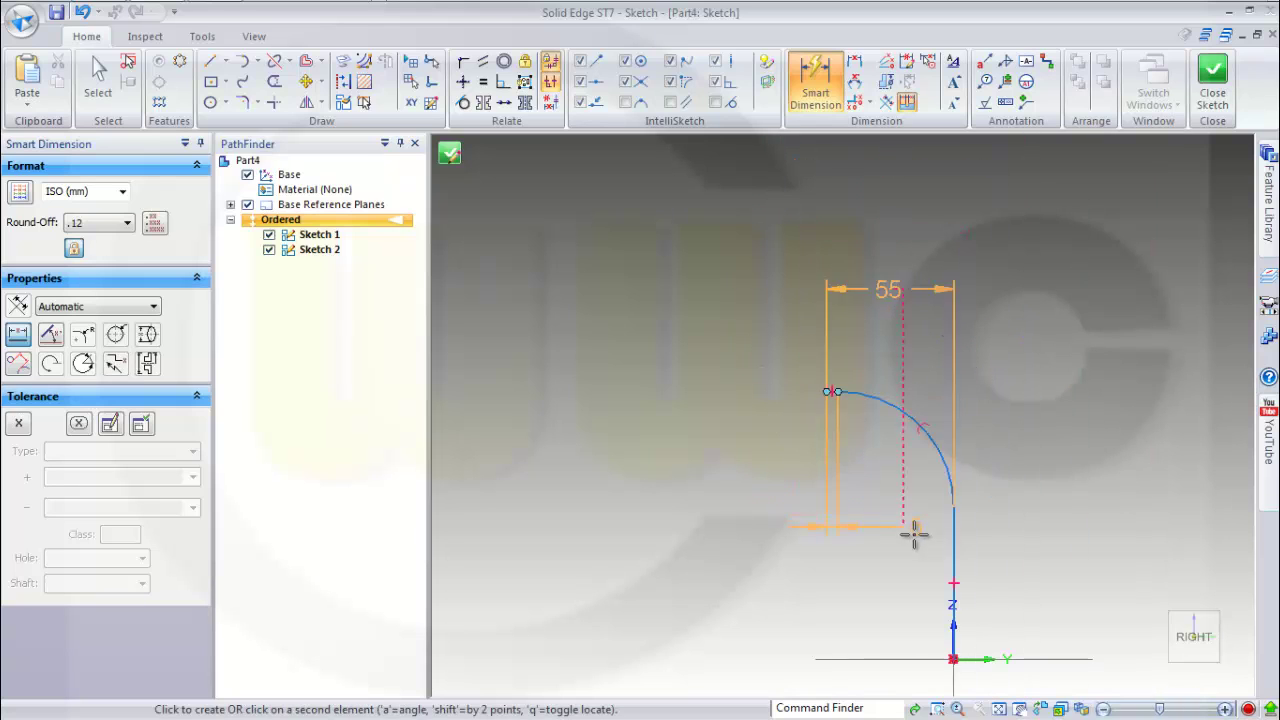
{"action": "left_click", "coordinate": [953, 658]}
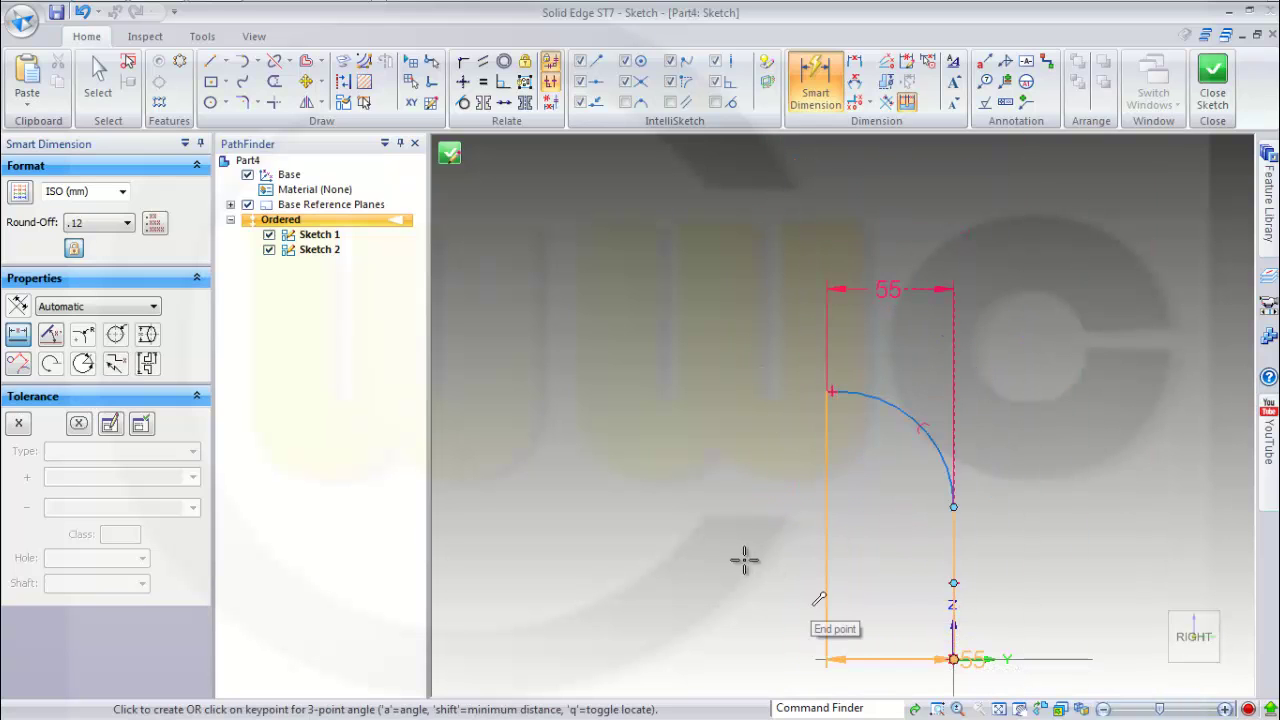
{"action": "left_click", "coordinate": [706, 545]}
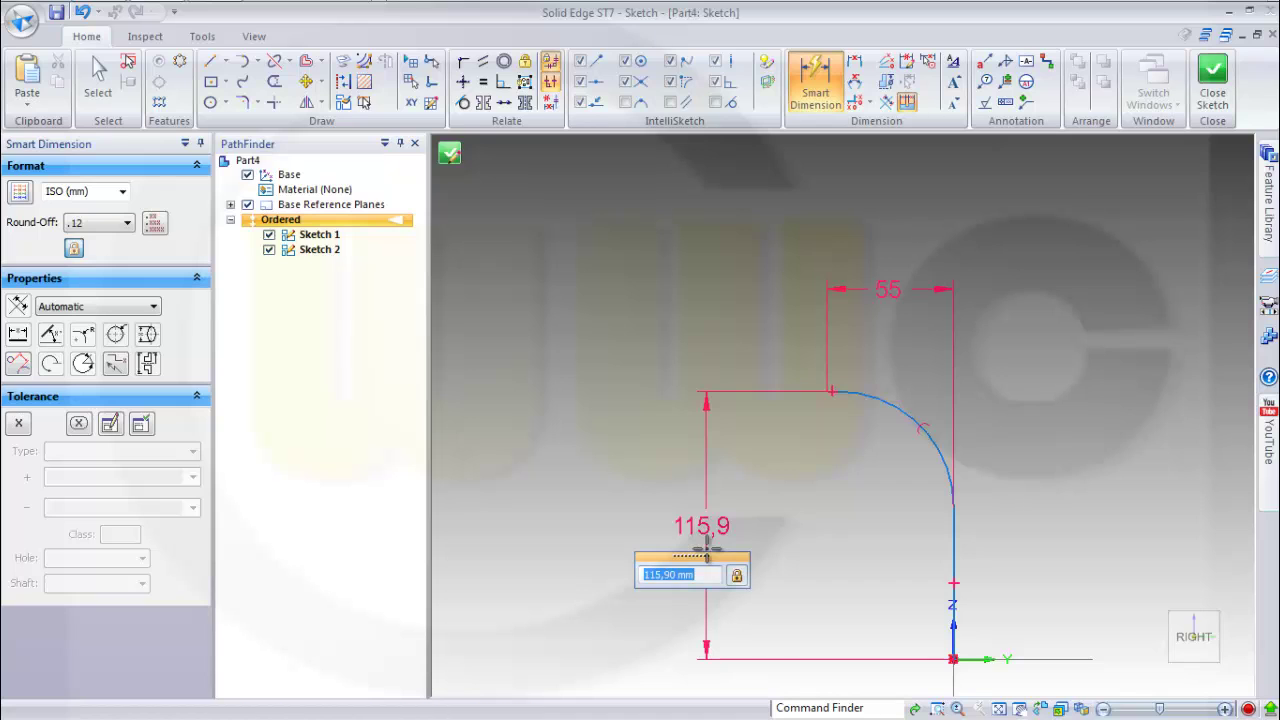
{"action": "type", "text": "100"}
{"action": "key", "text": "Return"}
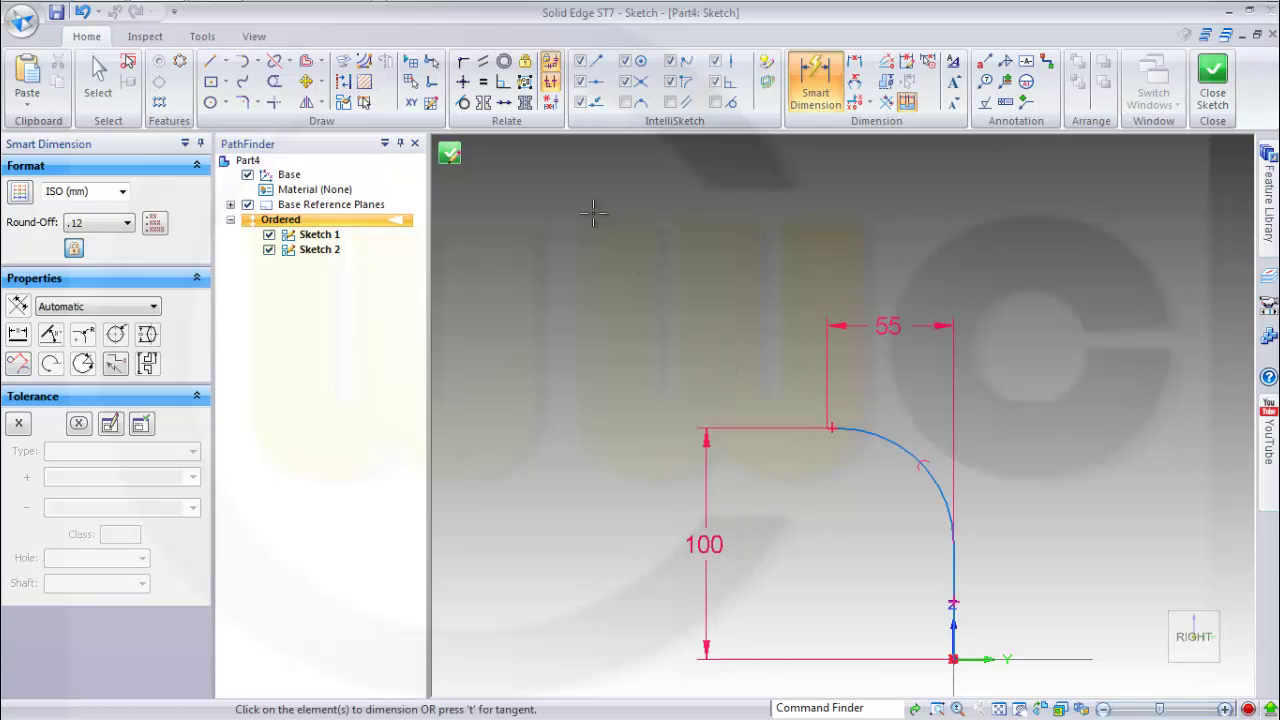
Step: Close and finish Sketch 2
{"action": "left_click", "coordinate": [449, 153]}
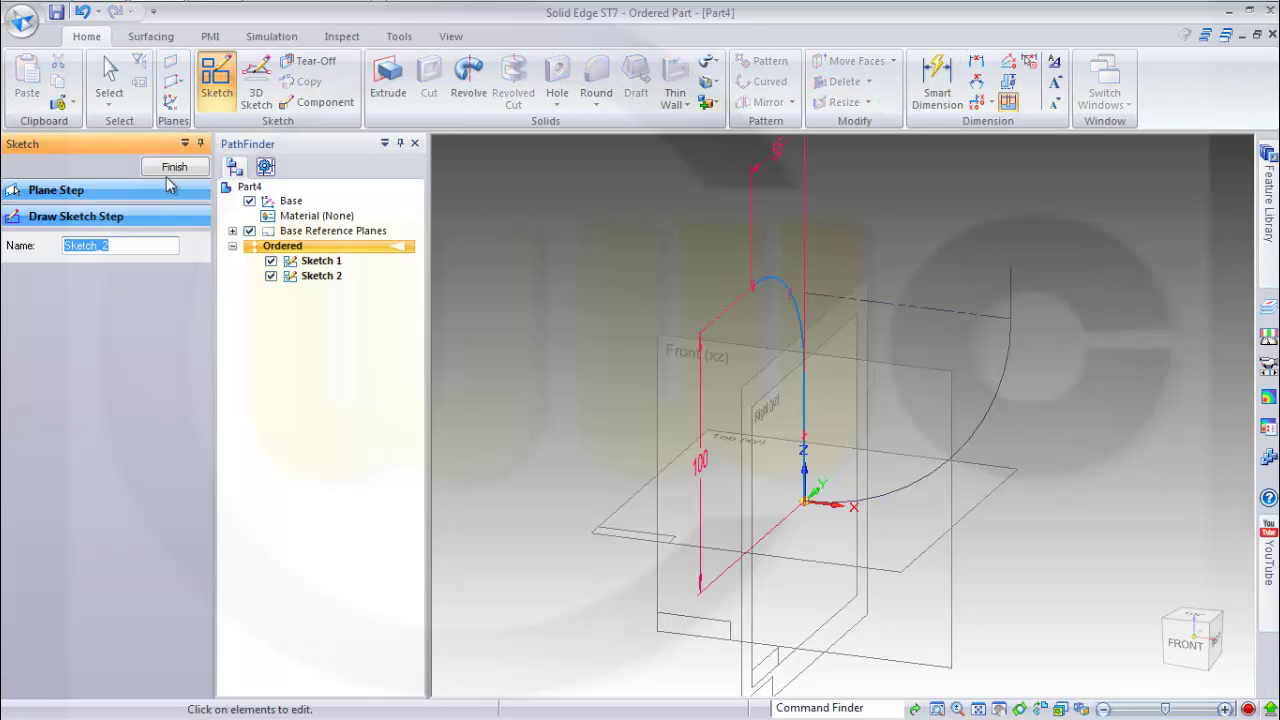
{"action": "left_click", "coordinate": [171, 167]}
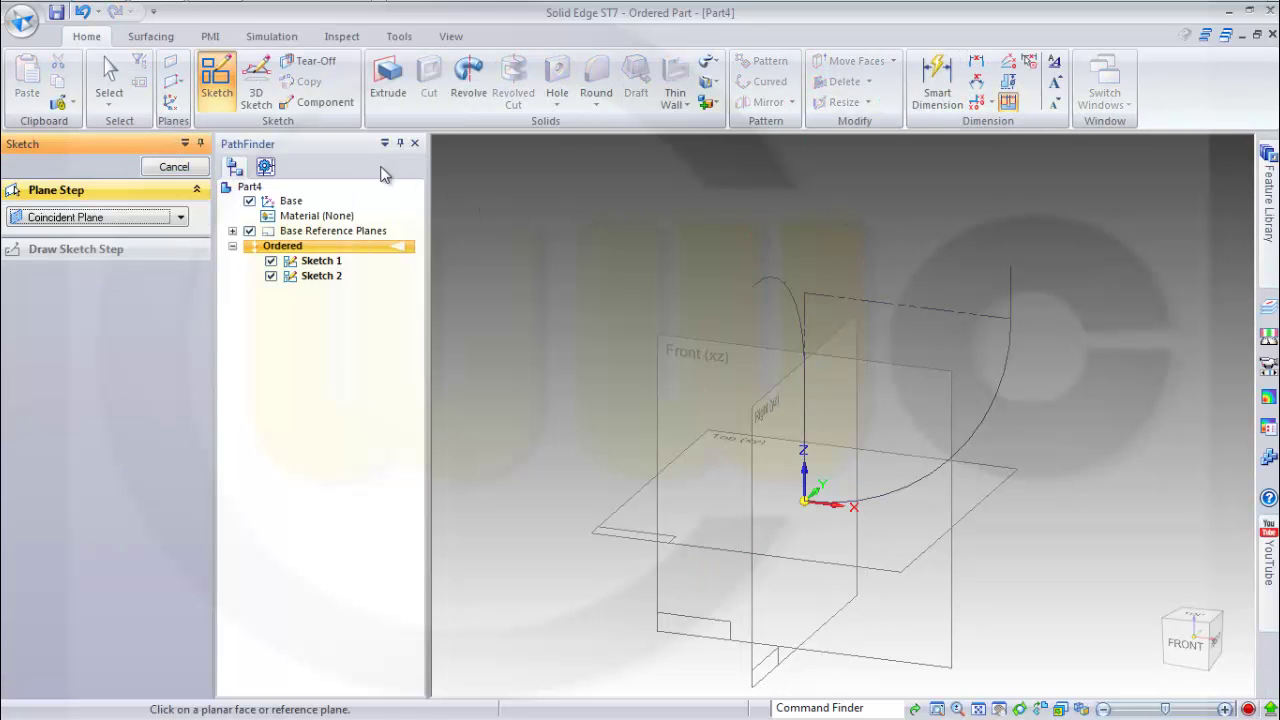
{"action": "left_click", "coordinate": [152, 40]}
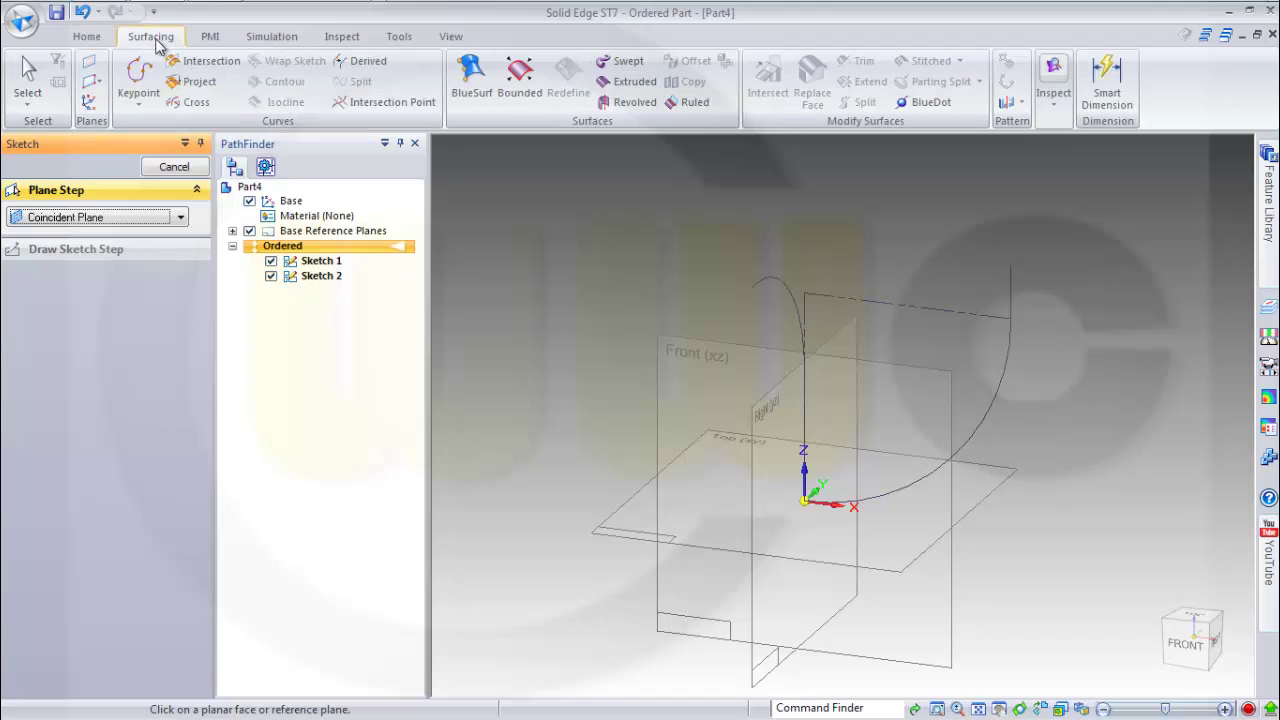
Step: Build Cross Curve 1 from the Sketch 2 arc and the Sketch 1 arc
{"action": "left_click", "coordinate": [196, 104]}
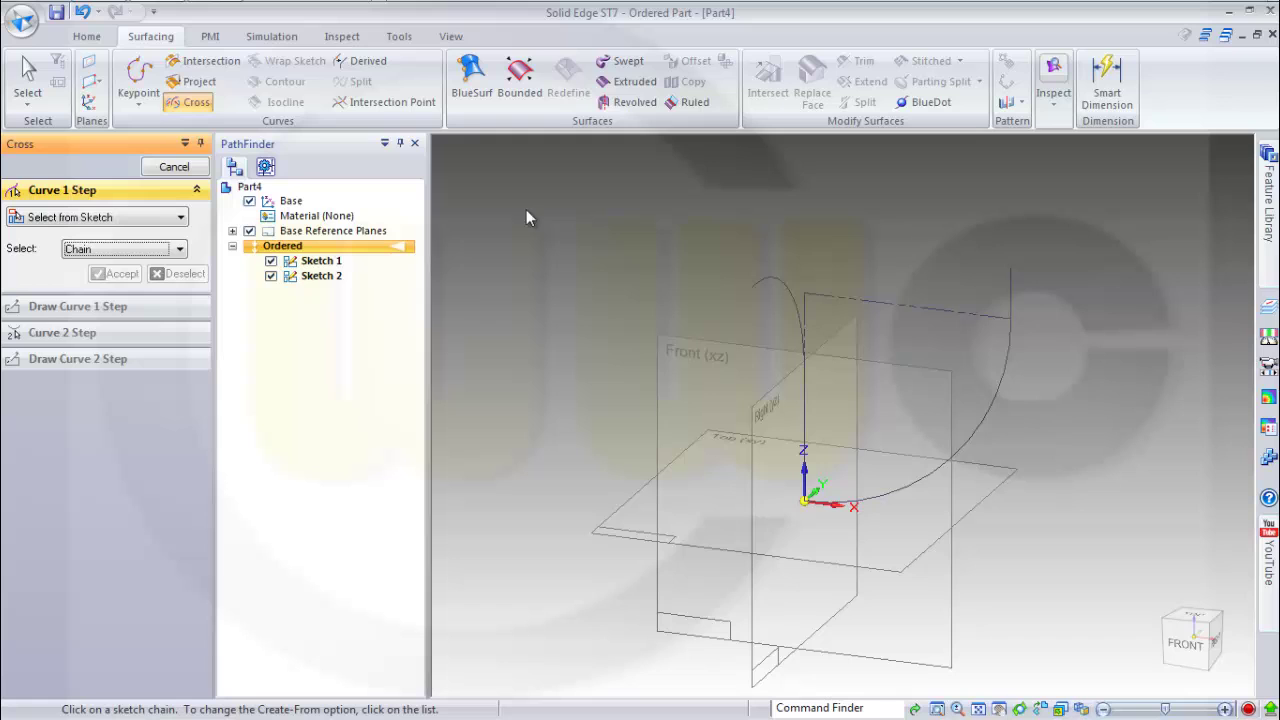
{"action": "left_click", "coordinate": [796, 300]}
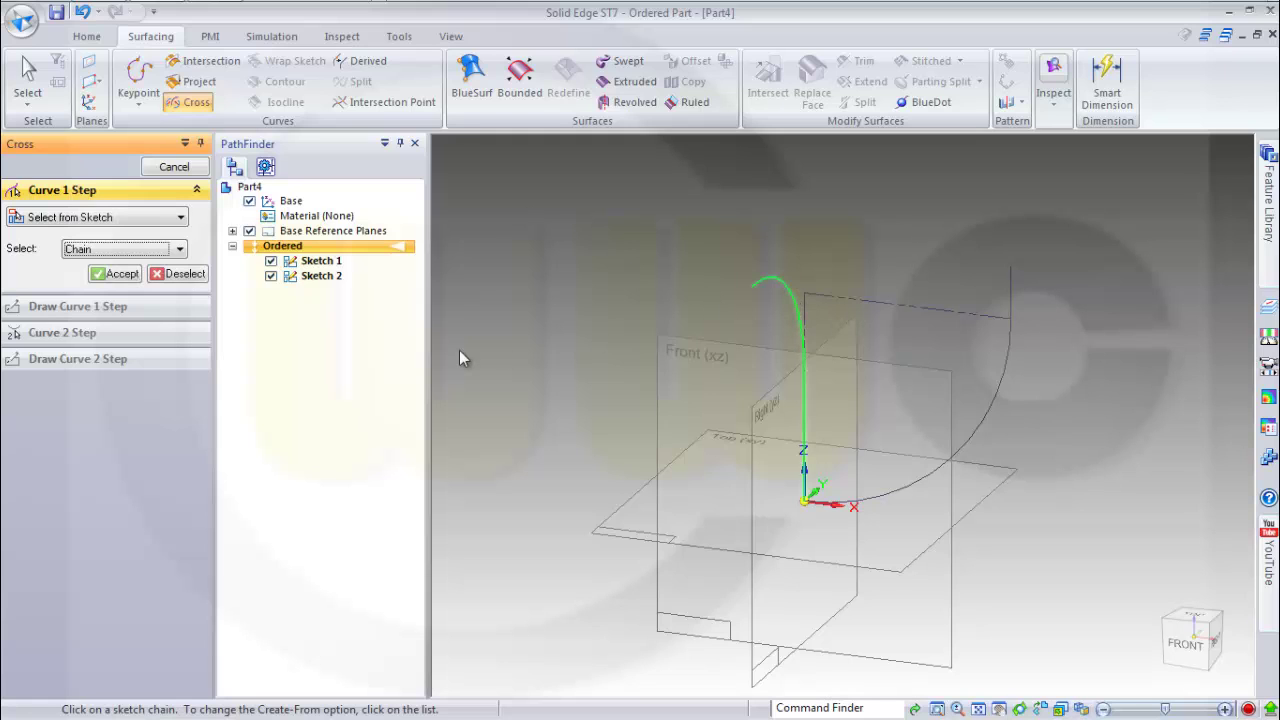
{"action": "left_click", "coordinate": [115, 272]}
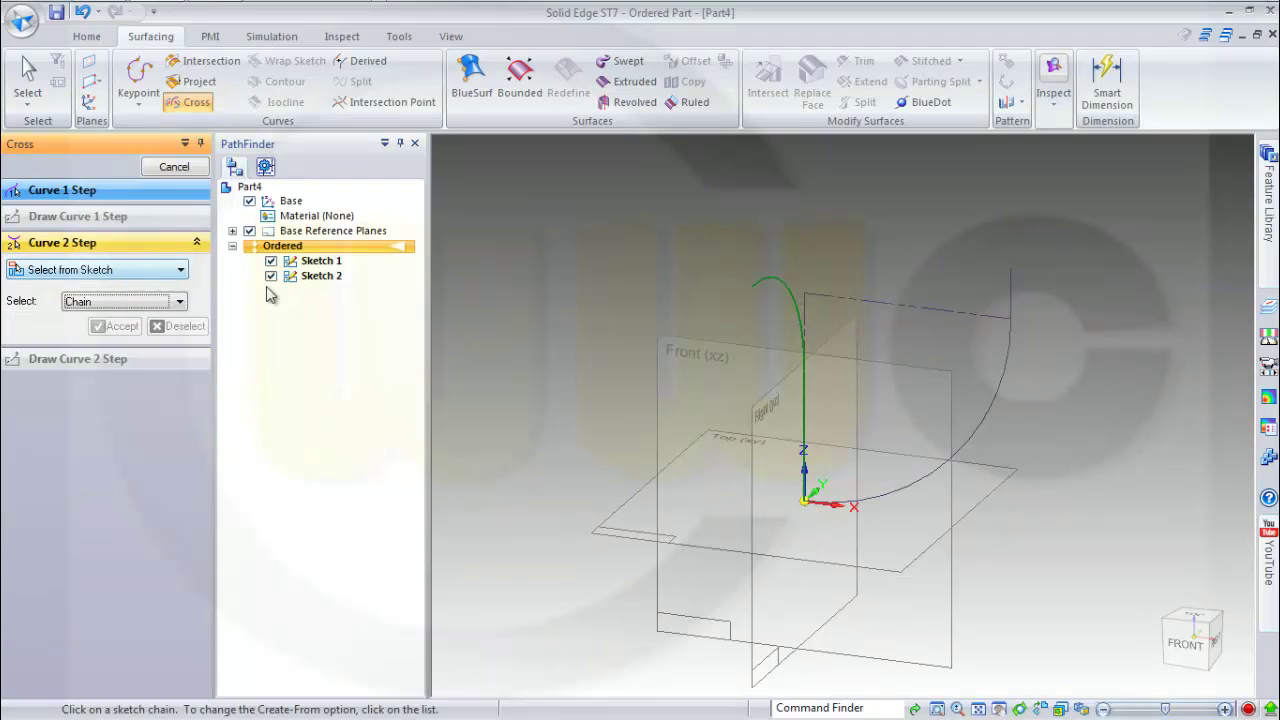
{"action": "left_click", "coordinate": [1000, 382]}
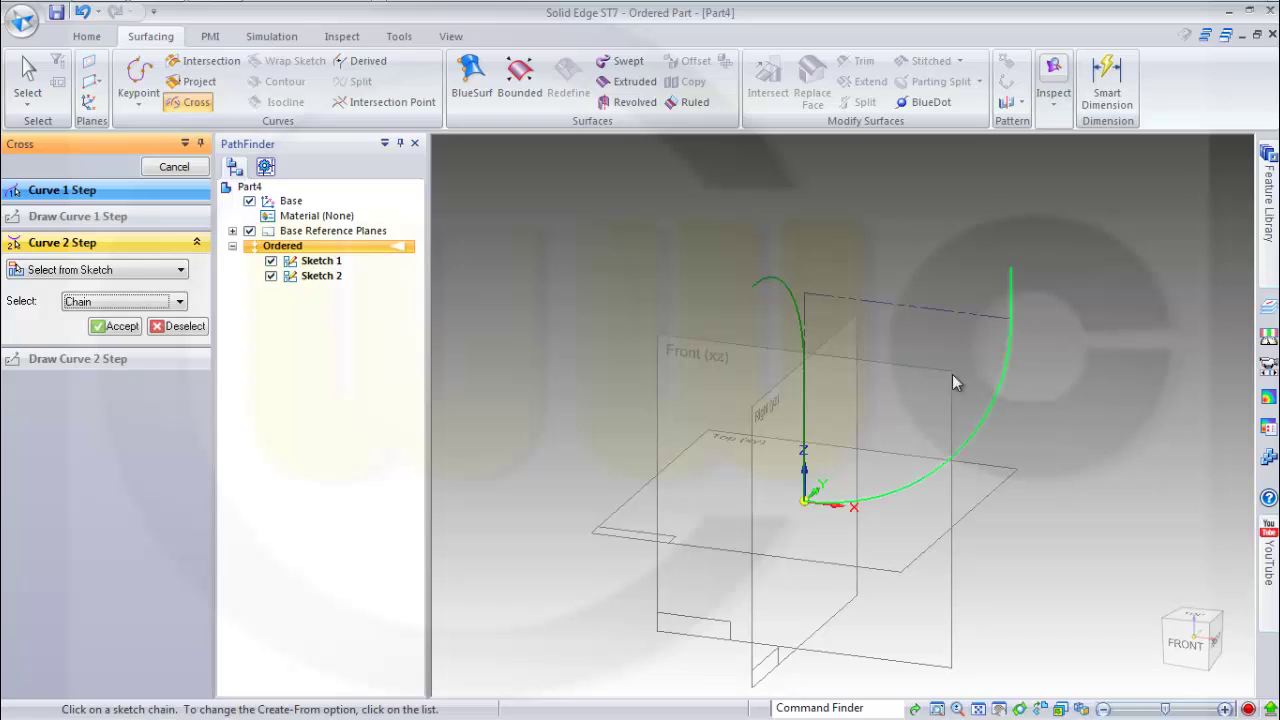
{"action": "left_click", "coordinate": [120, 326]}
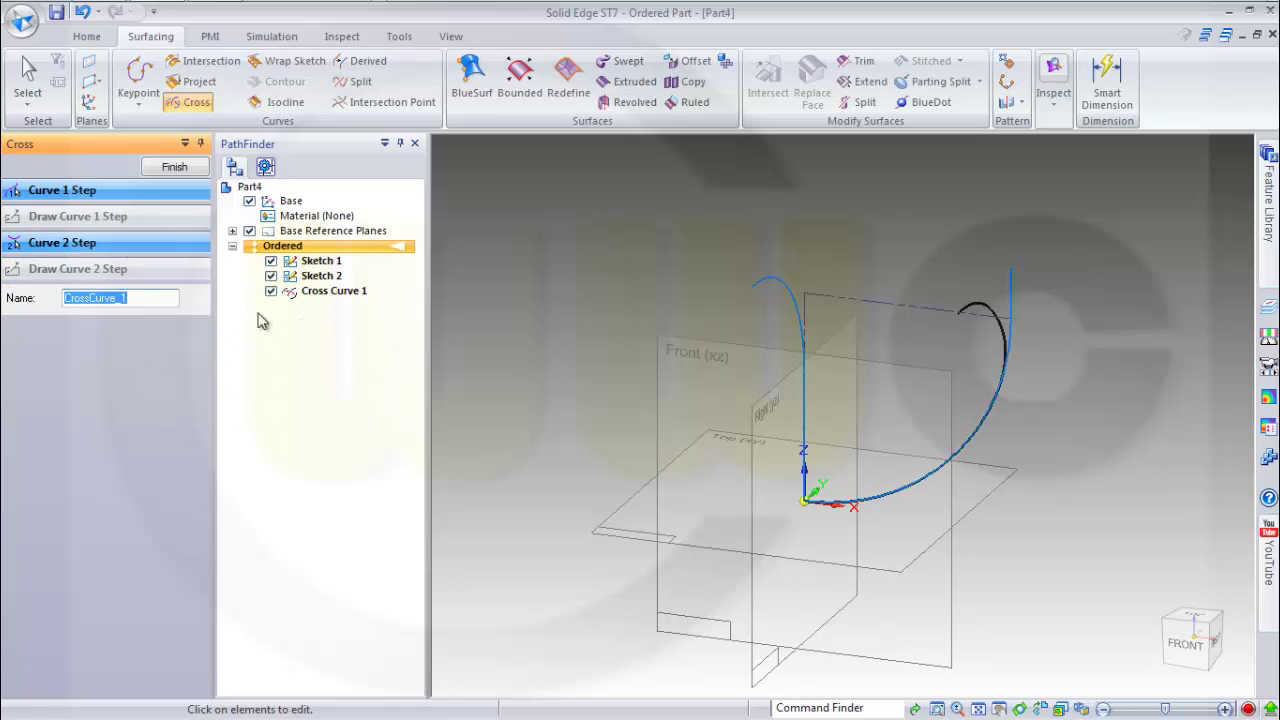
{"action": "left_click", "coordinate": [172, 168]}
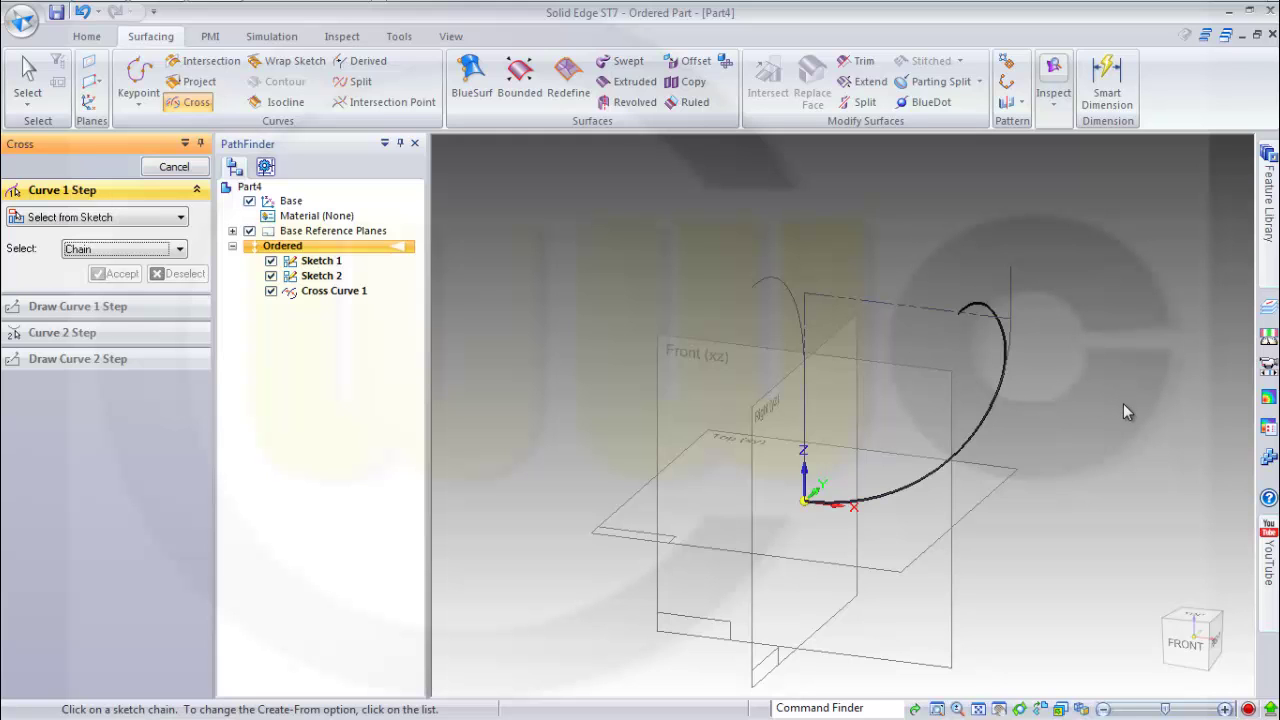
Step: Exit the Cross command, inspect the new curve, and start a new sketch from Home
{"action": "mouse_move", "coordinate": [1123, 403]}
{"action": "middle_mouse_down"}
{"action": "mouse_move", "coordinate": [1140, 392]}
{"action": "mouse_move", "coordinate": [777, 373]}
{"action": "middle_mouse_up"}
{"action": "left_click", "coordinate": [175, 167]}
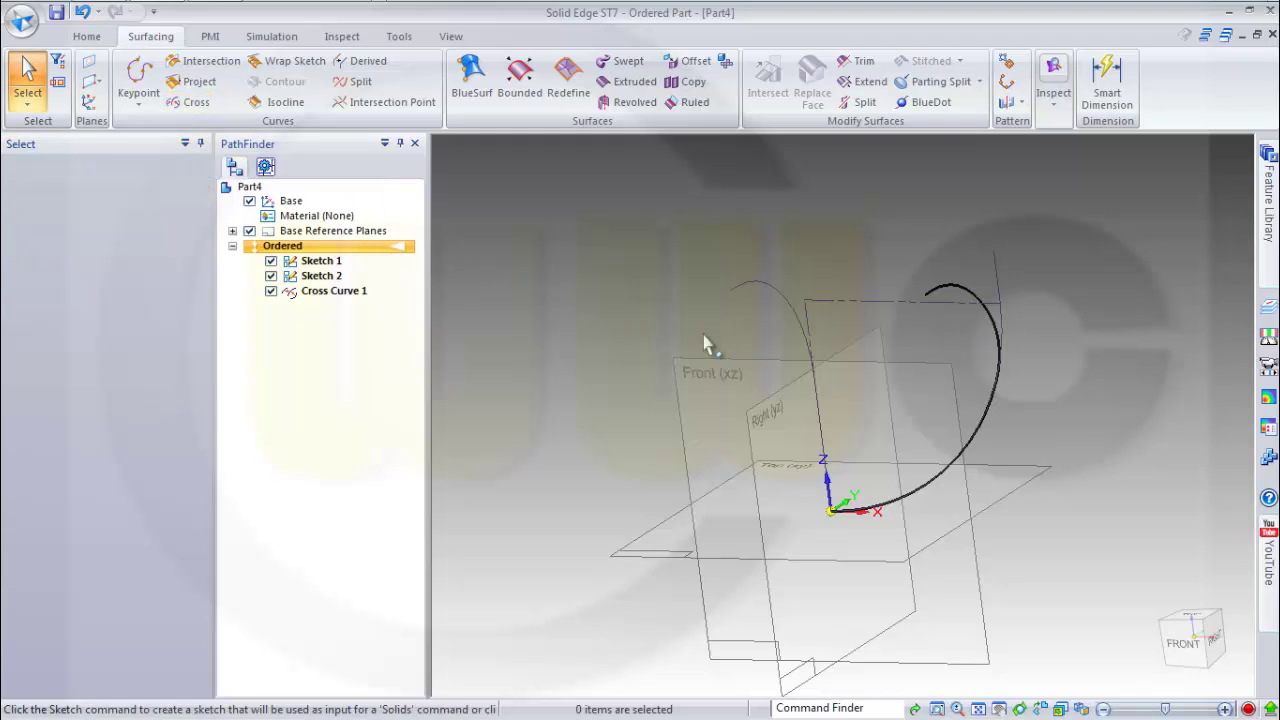
{"action": "middle_click_drag", "start_coordinate": [706, 349], "coordinate": [823, 320]}
{"action": "mouse_move", "coordinate": [926, 262]}
{"action": "middle_mouse_down"}
{"action": "mouse_move", "coordinate": [857, 277]}
{"action": "mouse_move", "coordinate": [886, 277]}
{"action": "mouse_move", "coordinate": [712, 238]}
{"action": "middle_mouse_up"}
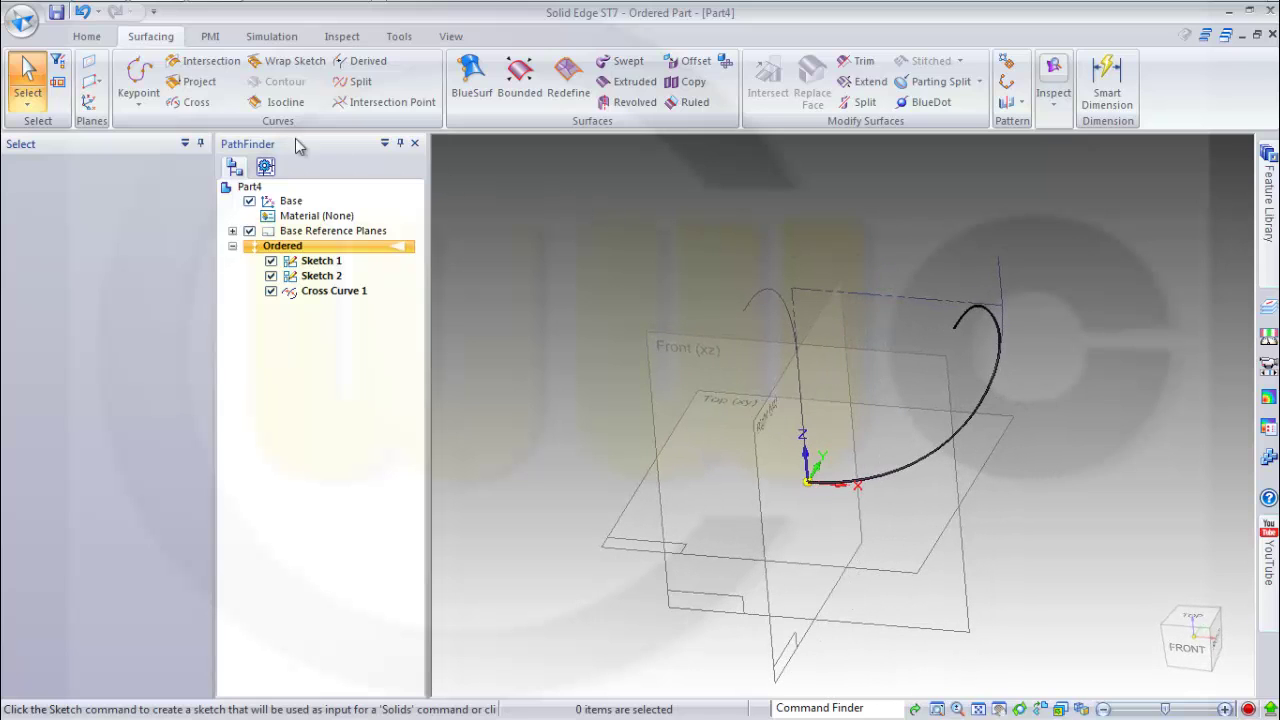
{"action": "left_click", "coordinate": [86, 36]}
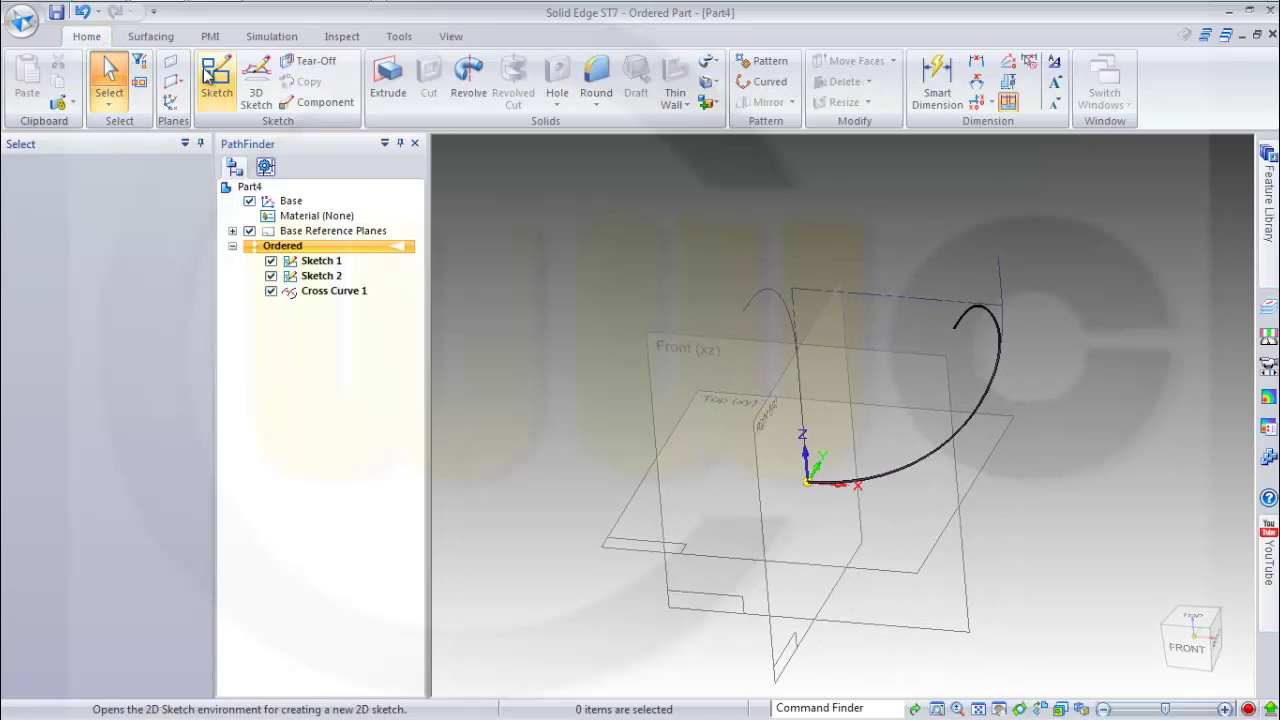
{"action": "left_click", "coordinate": [208, 76]}
Step: On the chosen reference plane, draw a circle centred at the curve's start point
{"action": "left_click", "coordinate": [762, 409]}
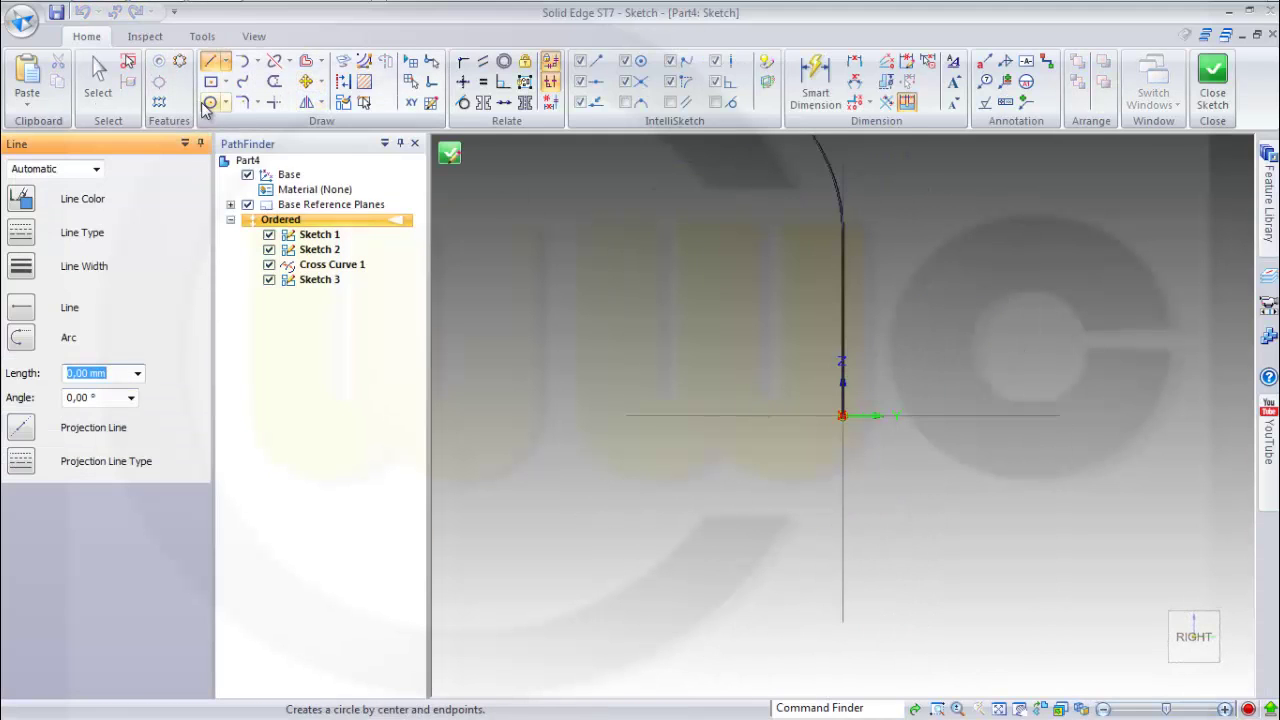
{"action": "left_click", "coordinate": [210, 102]}
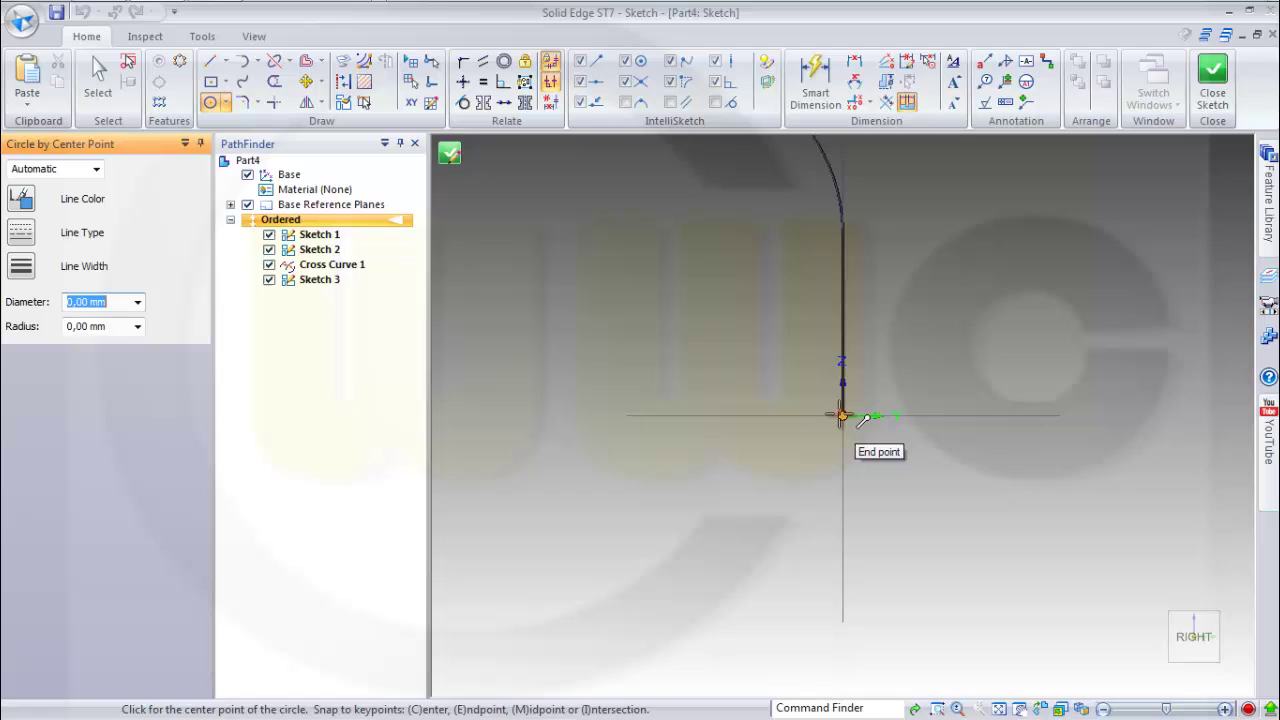
{"action": "left_click", "coordinate": [842, 415]}
{"action": "left_click", "coordinate": [922, 434]}
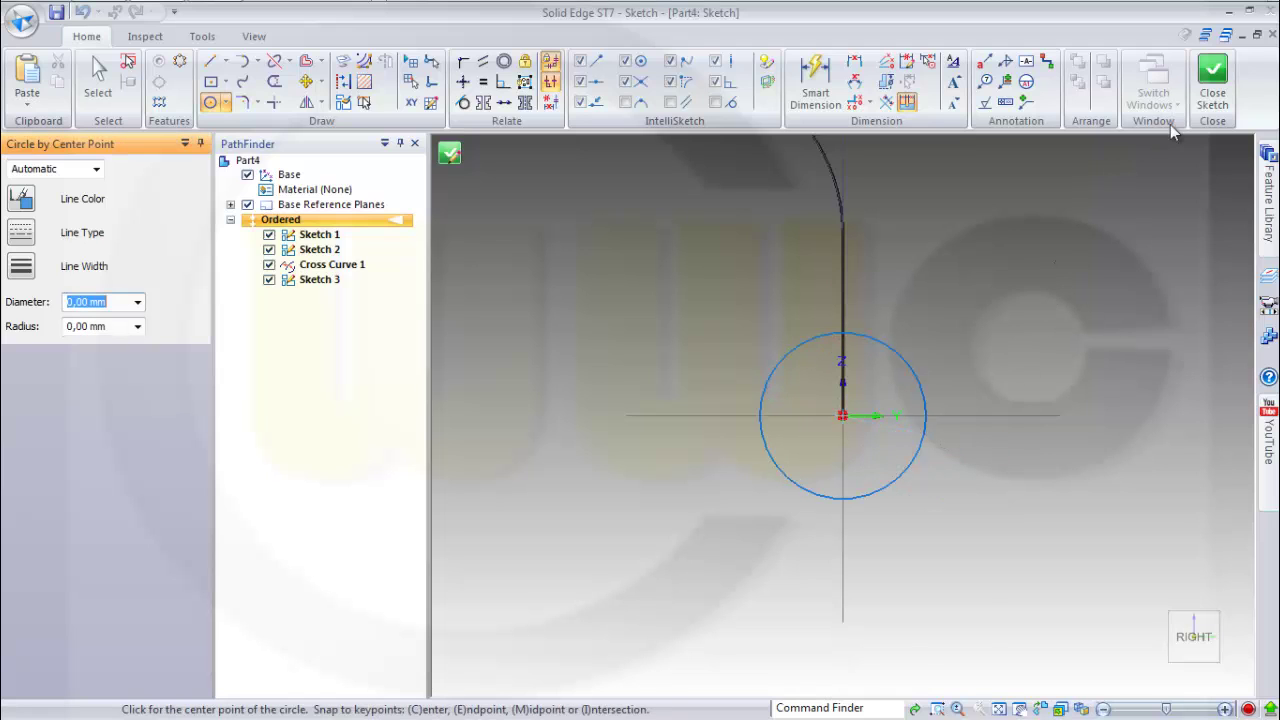
Step: Dimension the circle to 50 diameter and close Sketch 3
{"action": "left_click", "coordinate": [815, 80]}
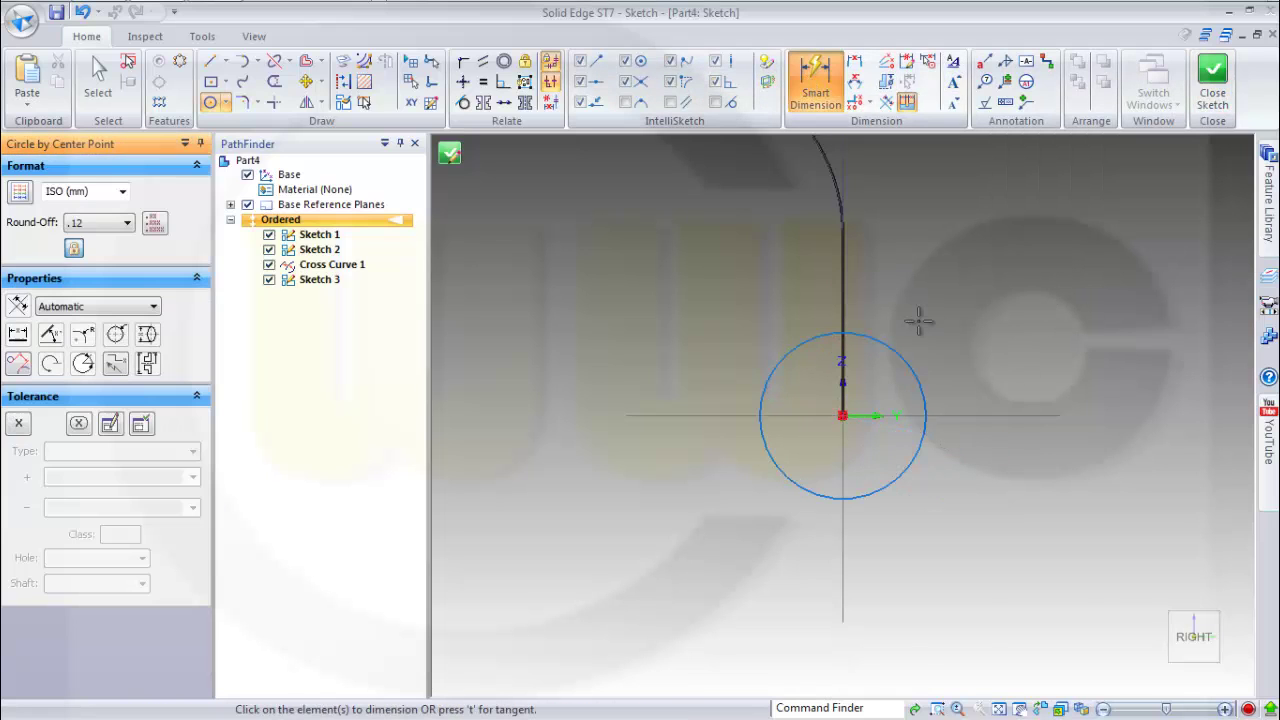
{"action": "left_click", "coordinate": [908, 356]}
{"action": "left_click", "coordinate": [998, 343]}
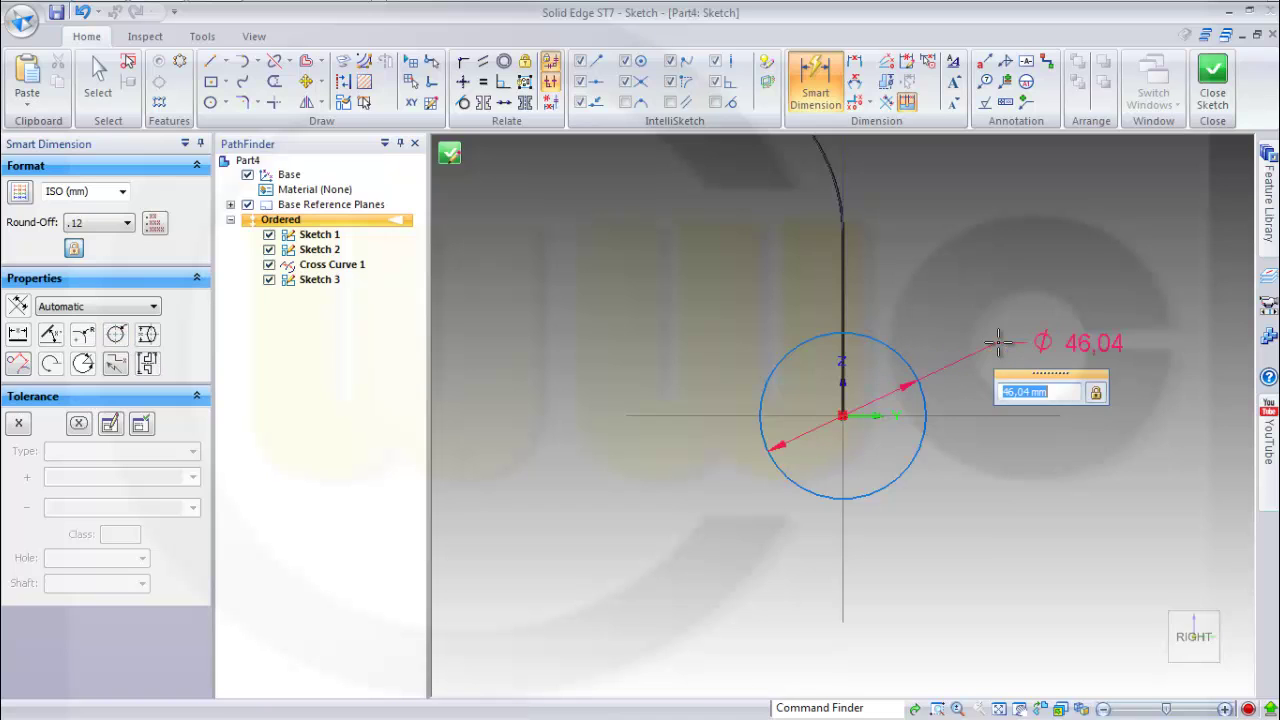
{"action": "type", "text": "50"}
{"action": "key", "text": "Return"}
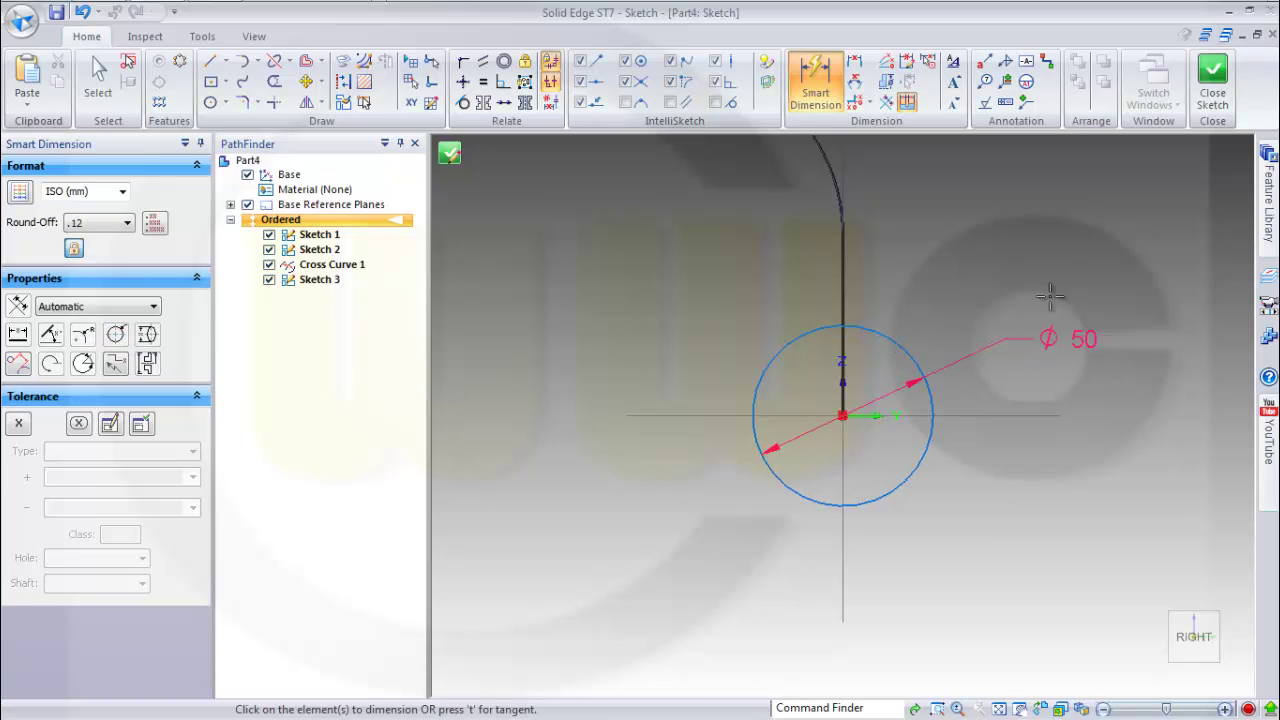
{"action": "left_click", "coordinate": [1208, 88]}
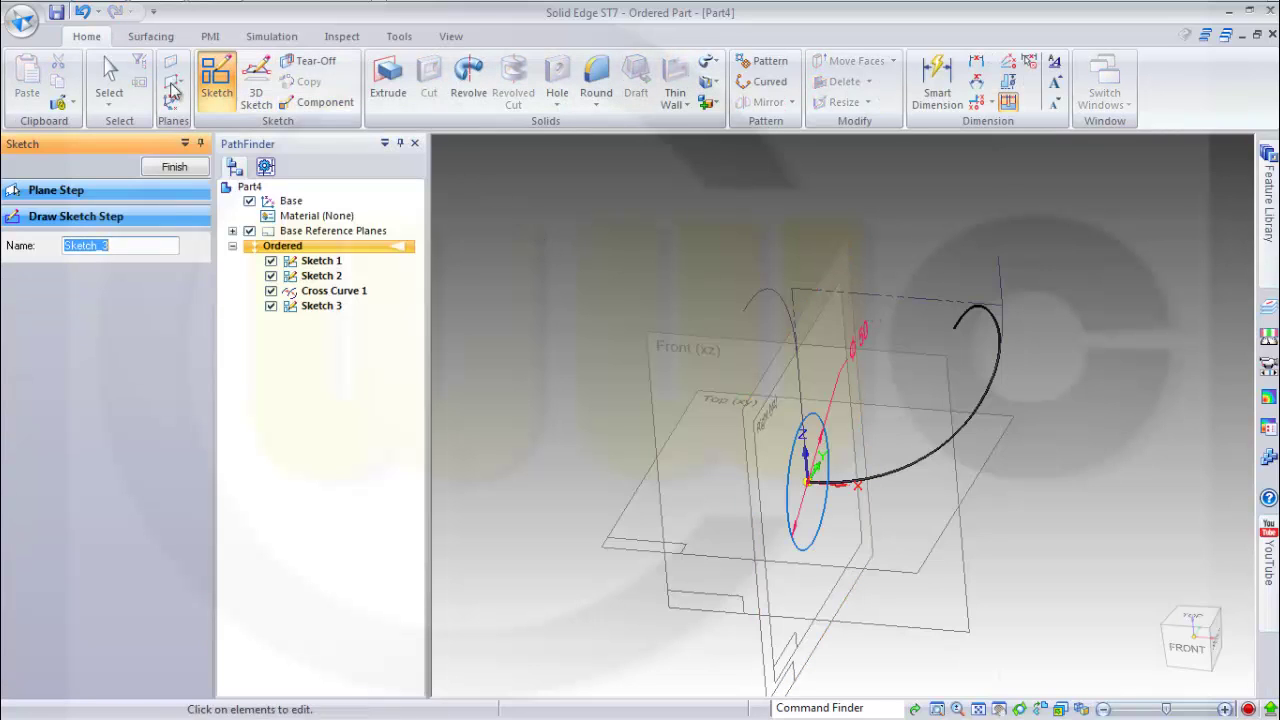
Step: Start Sketch 4 on the reference plane and draw a circle centred on the origin
{"action": "left_click", "coordinate": [174, 166]}
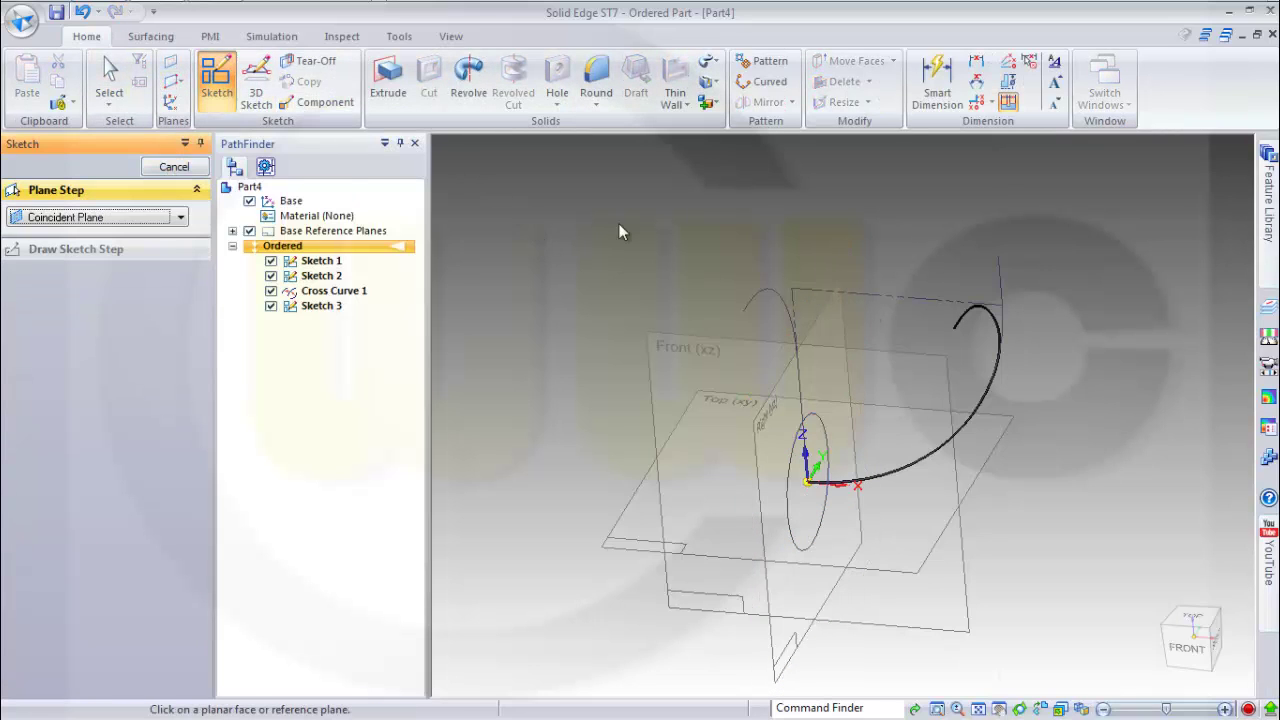
{"action": "left_click", "coordinate": [792, 370]}
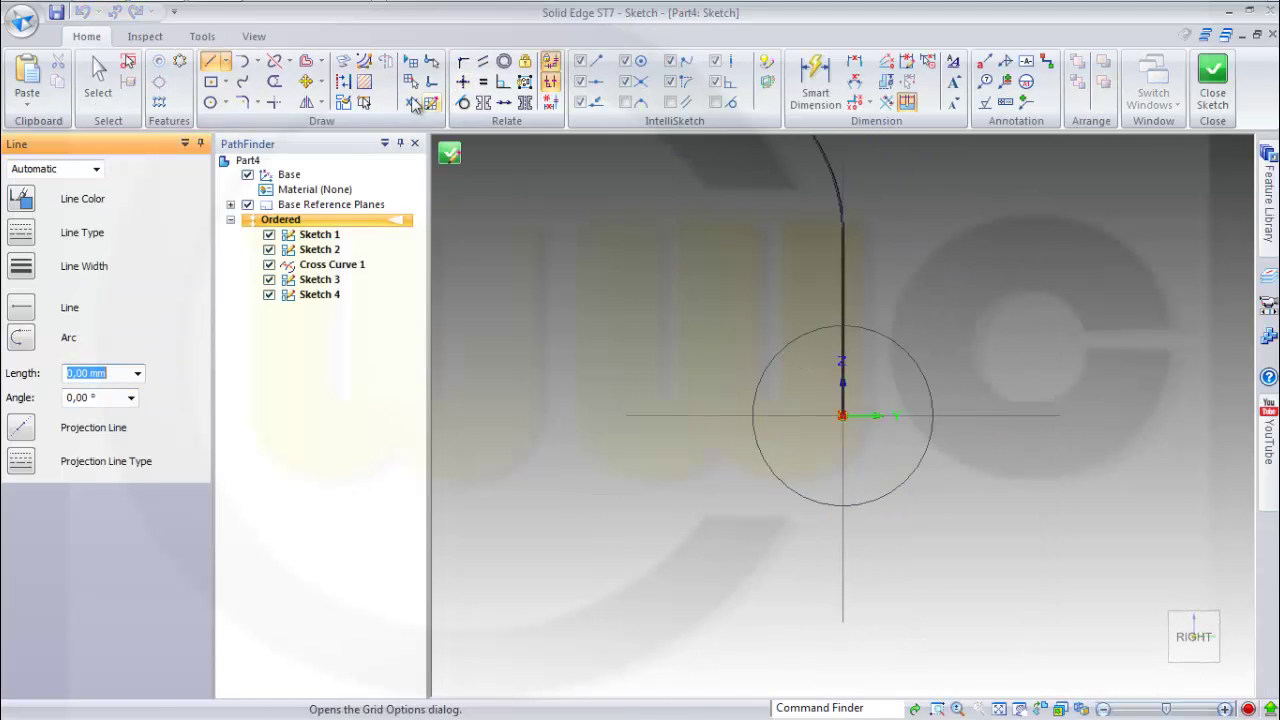
{"action": "left_click", "coordinate": [210, 102]}
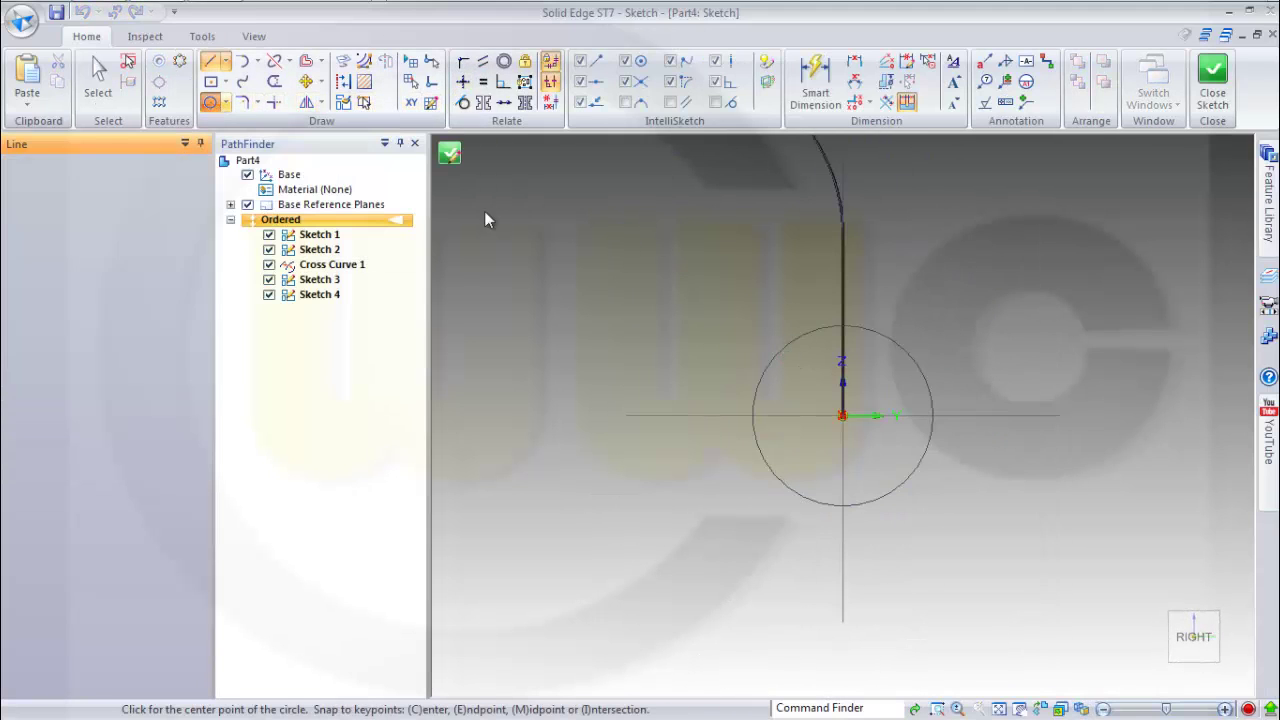
{"action": "left_click", "coordinate": [843, 415]}
{"action": "left_click", "coordinate": [916, 430]}
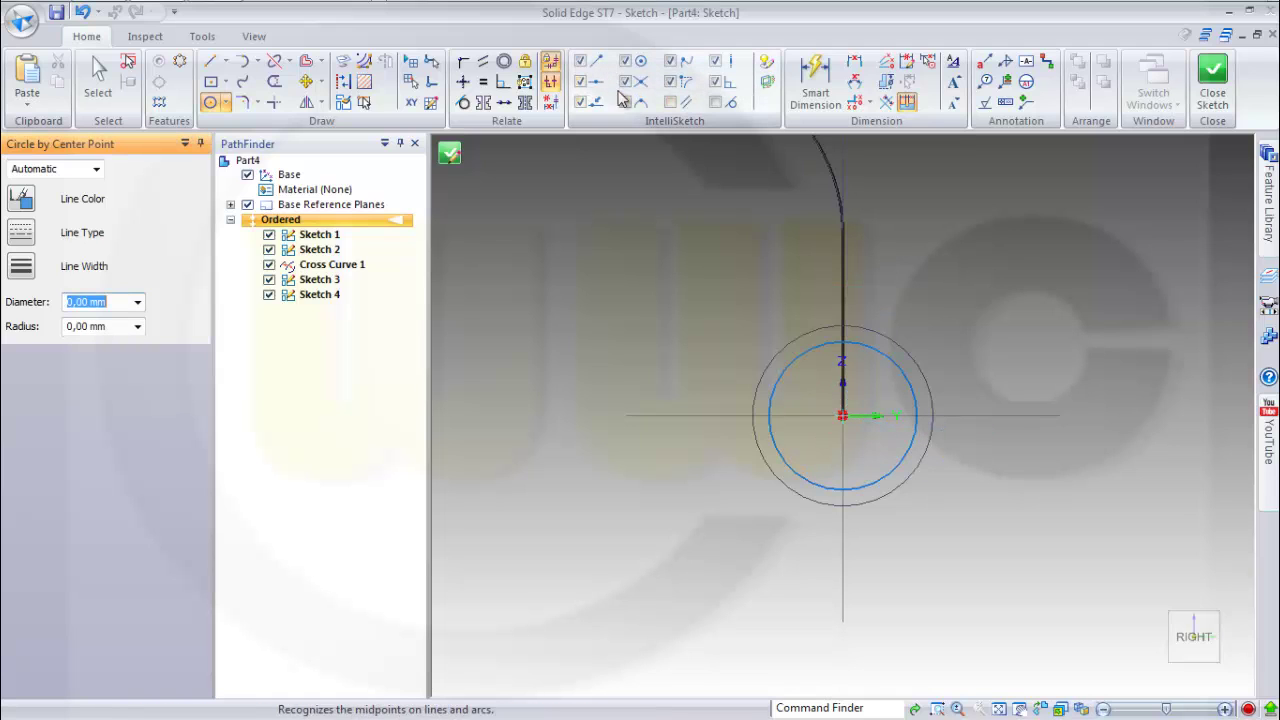
Step: Dimension the inner circle to a 48 mm diameter and close the sketch
{"action": "left_click", "coordinate": [815, 78]}
{"action": "left_click", "coordinate": [895, 353]}
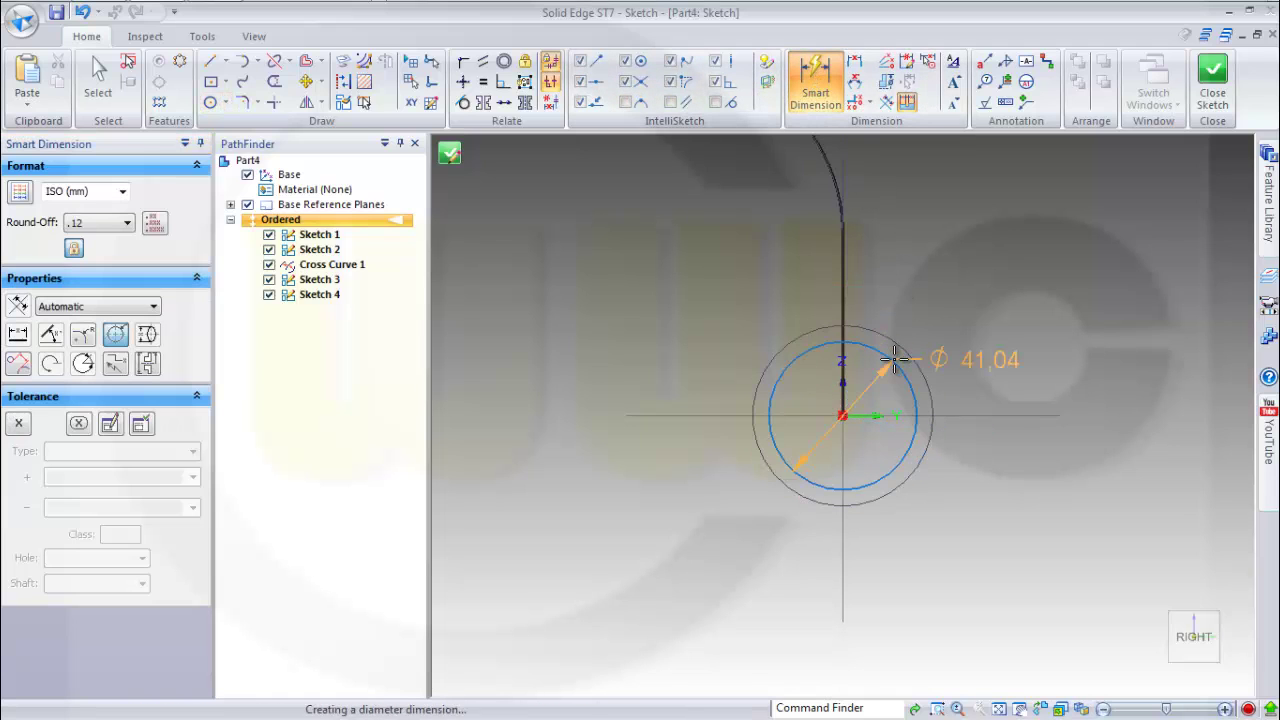
{"action": "left_click", "coordinate": [1026, 339]}
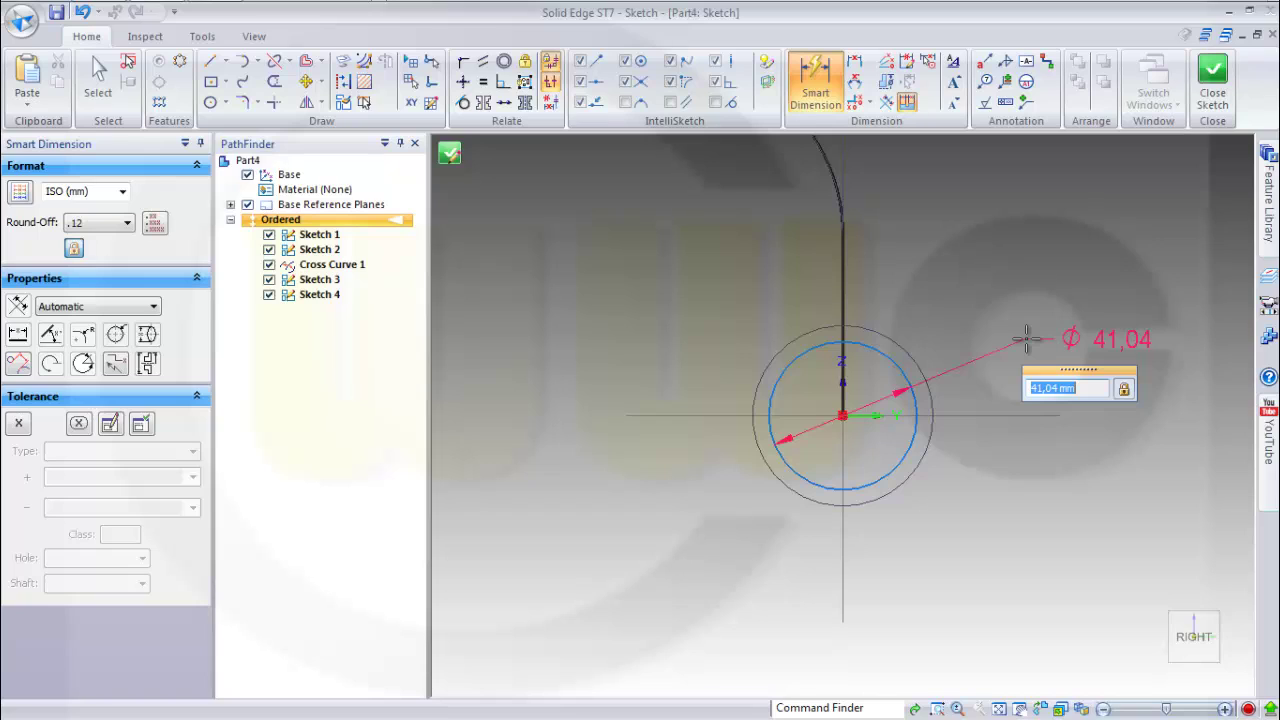
{"action": "type", "text": "48"}
{"action": "key", "text": "Return"}
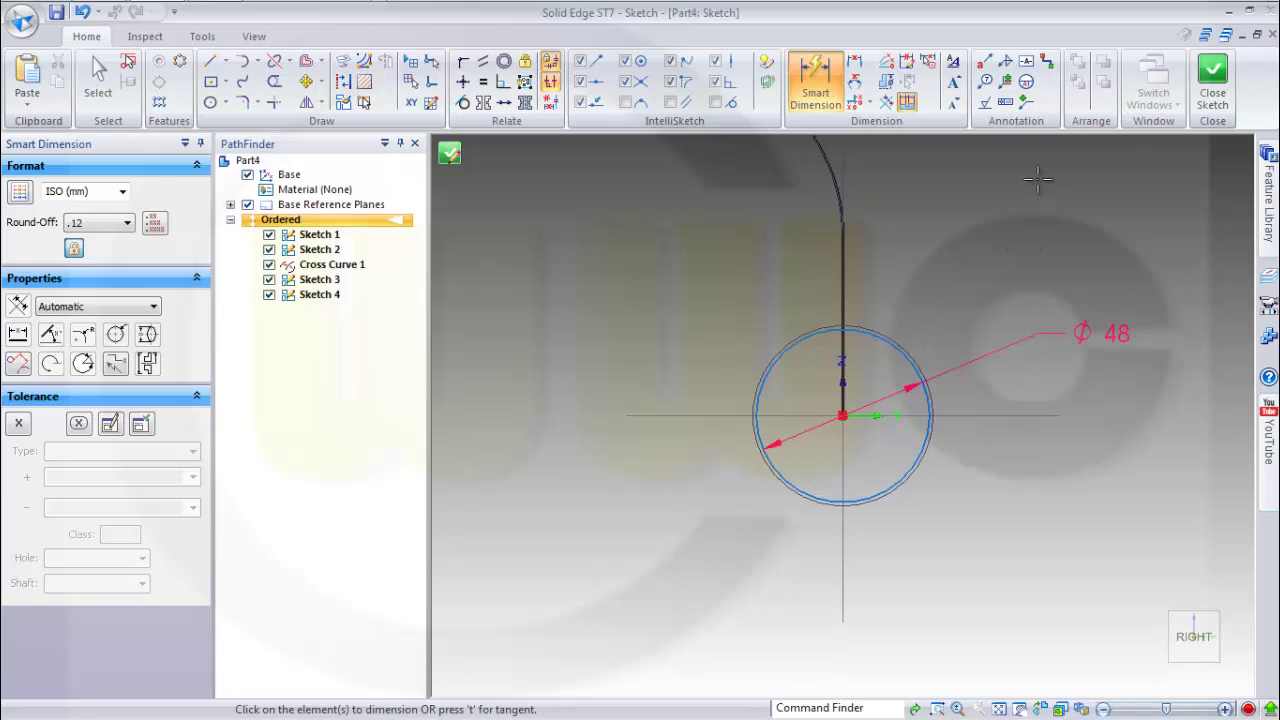
{"action": "left_click", "coordinate": [1213, 80]}
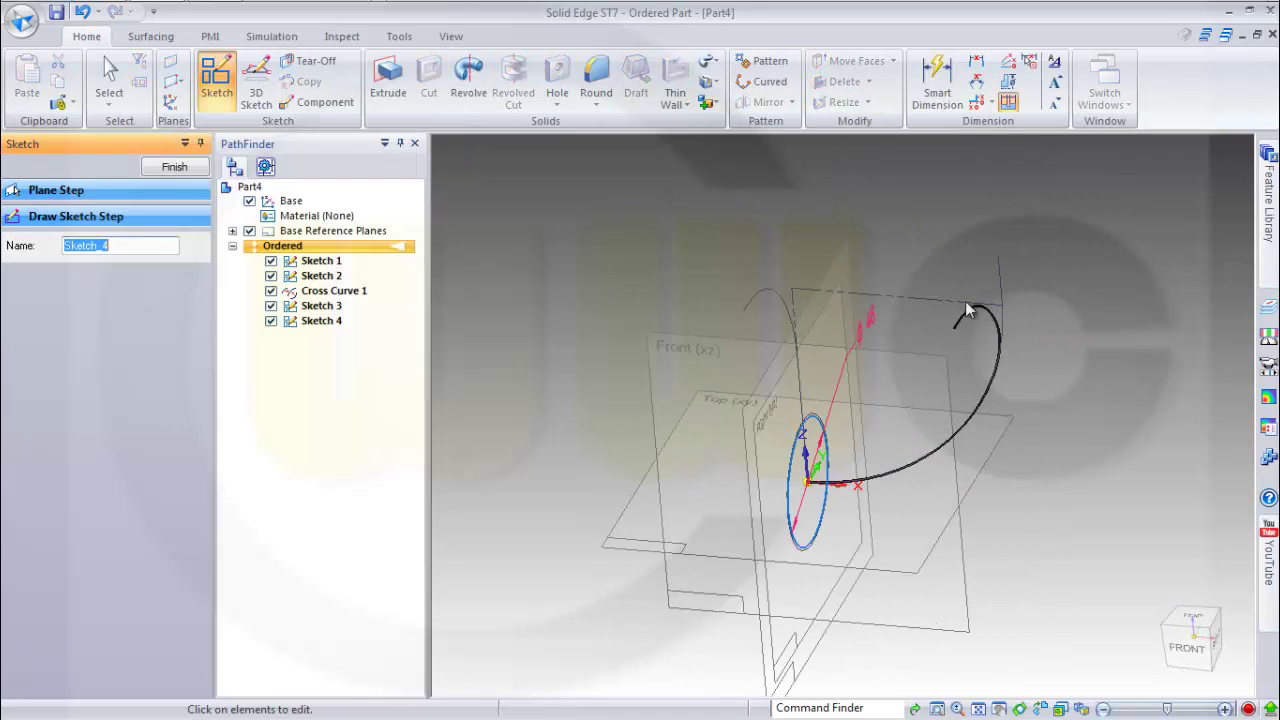
Step: Finish Sketch 4 and start a Sweep with Single path and cross section
{"action": "left_click", "coordinate": [200, 166]}
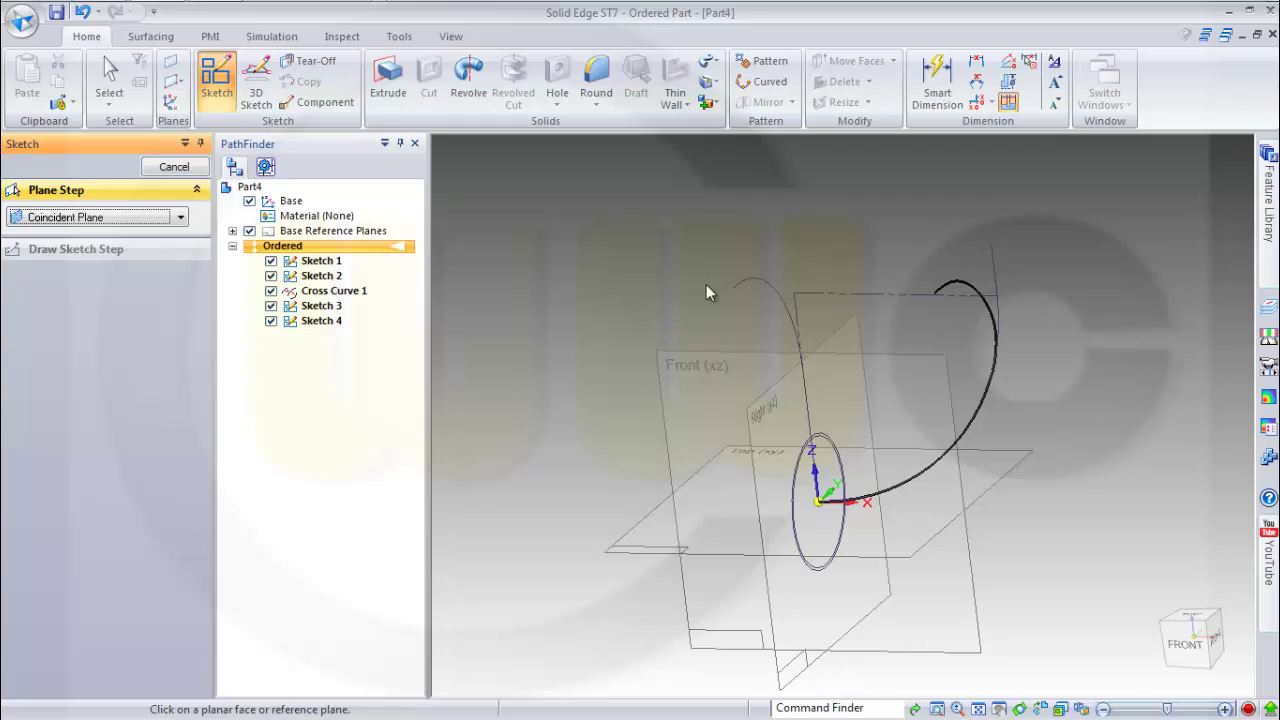
{"action": "left_click", "coordinate": [707, 65]}
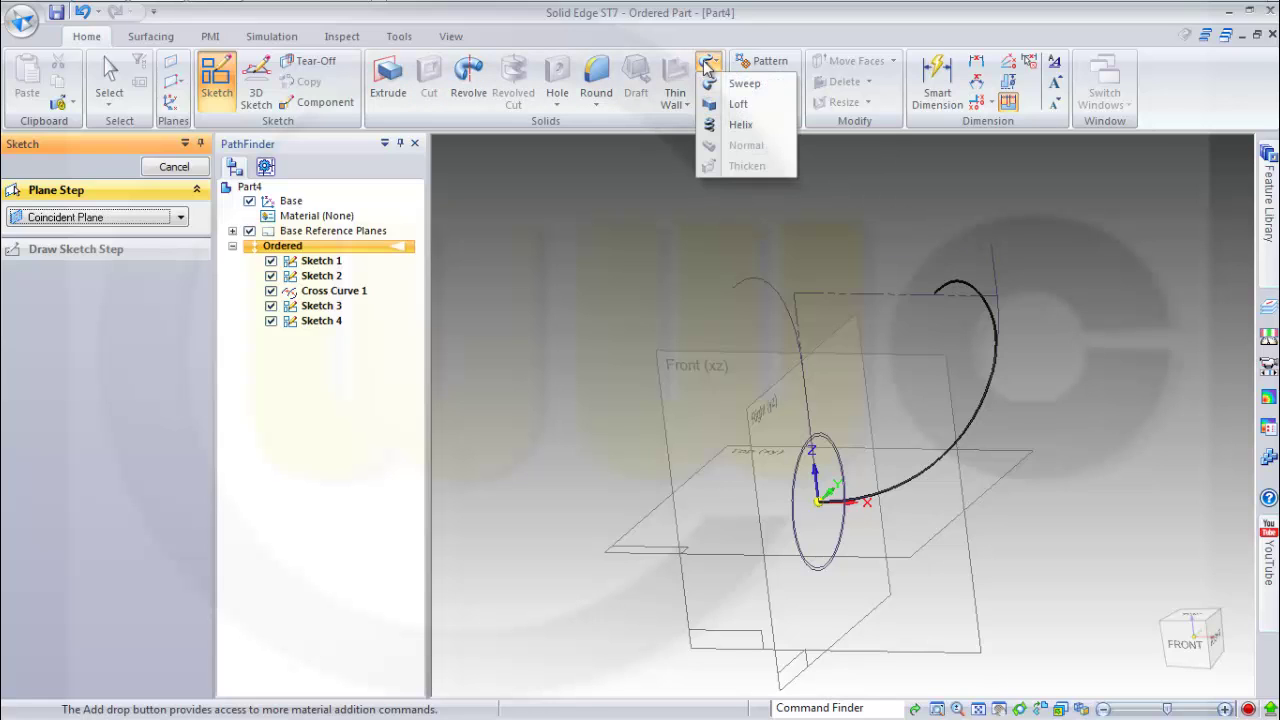
{"action": "left_click", "coordinate": [737, 88]}
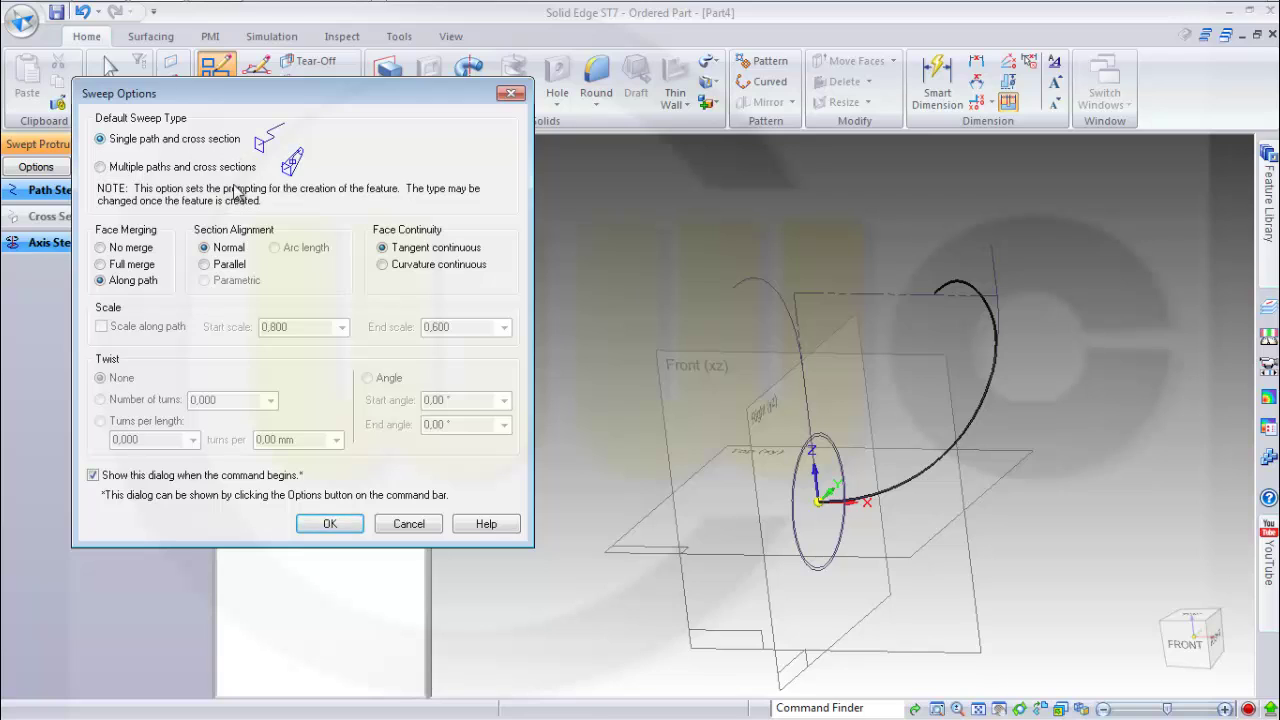
{"action": "left_click", "coordinate": [332, 524]}
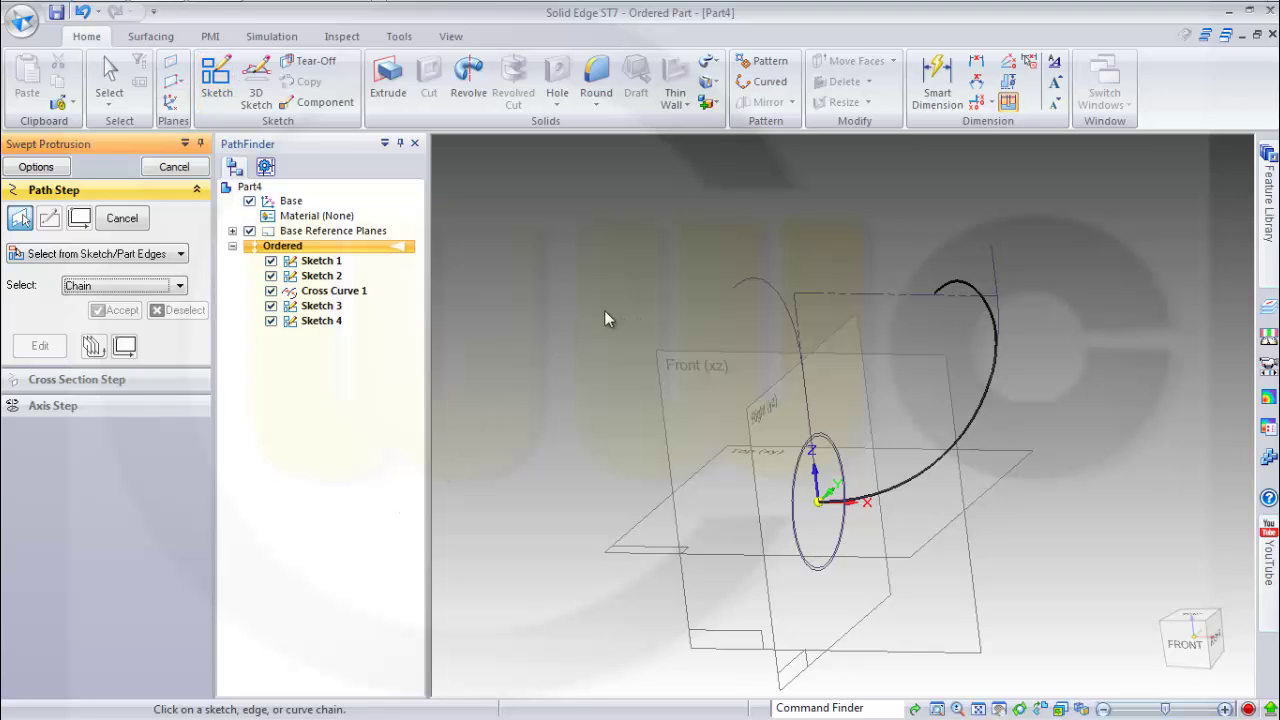
Step: Use Cross Curve 1 as the sweep path and the circle as the cross section
{"action": "left_click", "coordinate": [993, 312]}
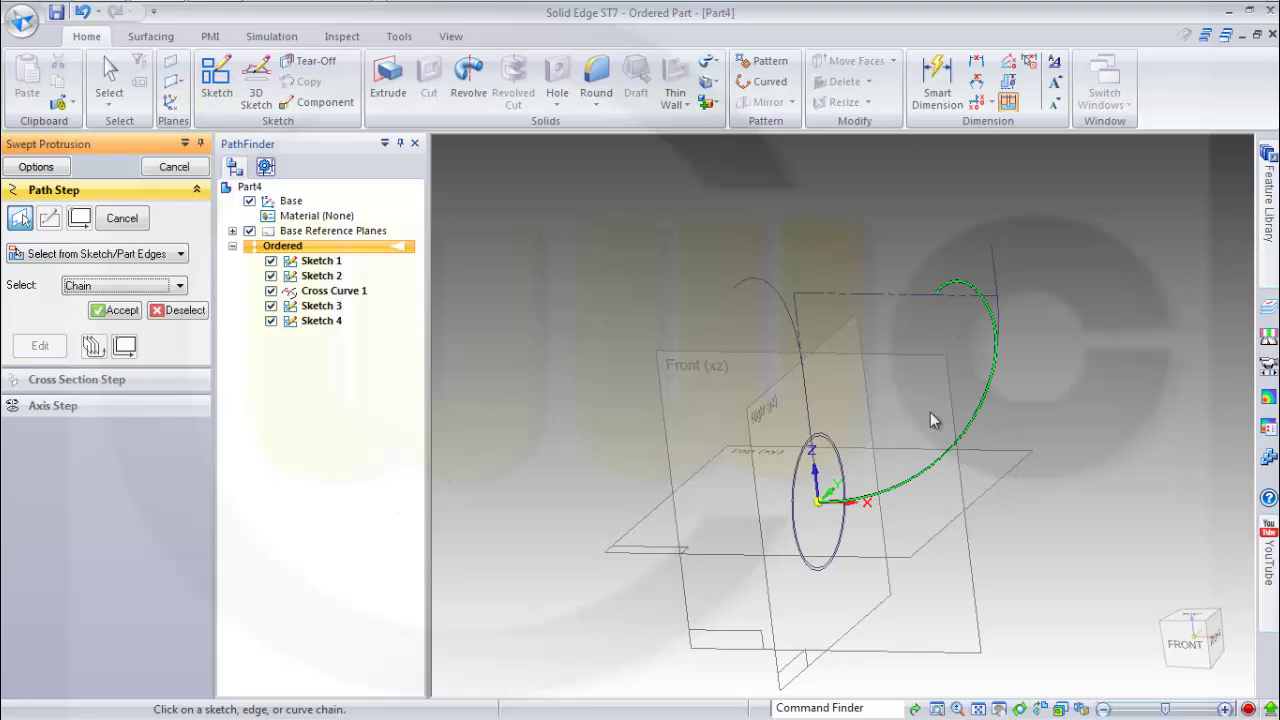
{"action": "left_click", "coordinate": [116, 310]}
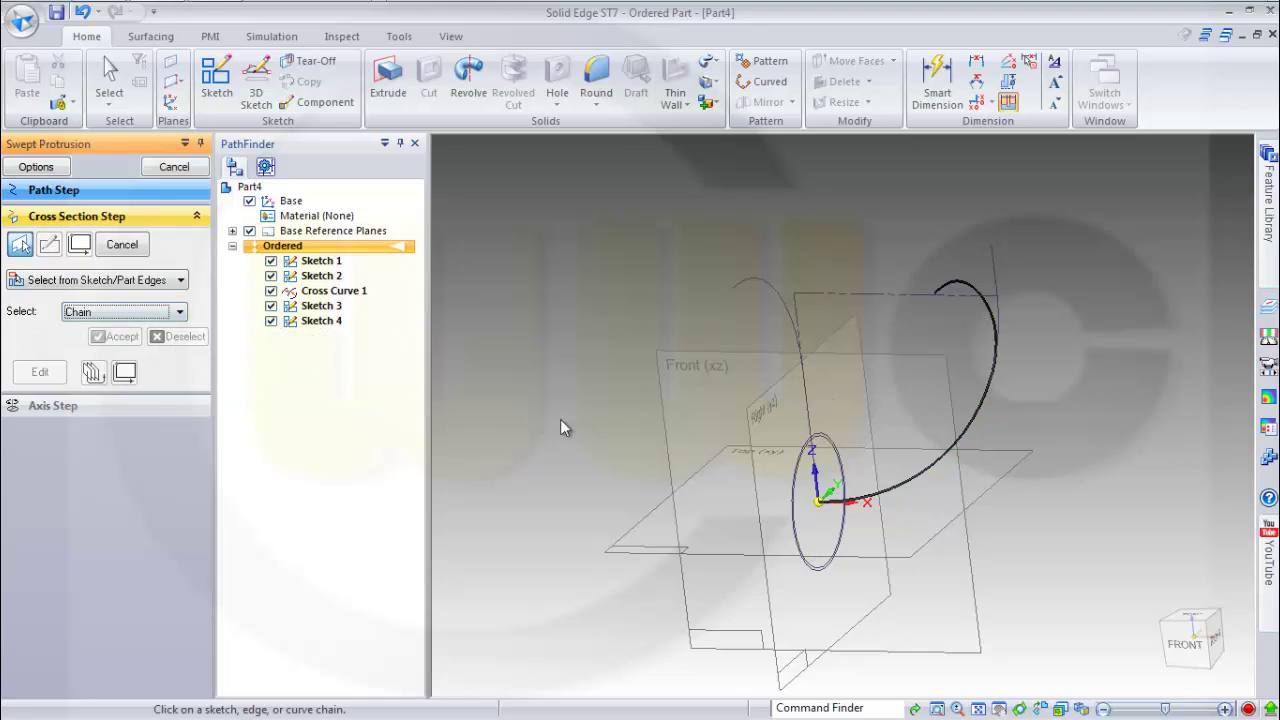
{"action": "scroll", "coordinate": [816, 432], "scroll_direction": "up", "scroll_amount": 4}
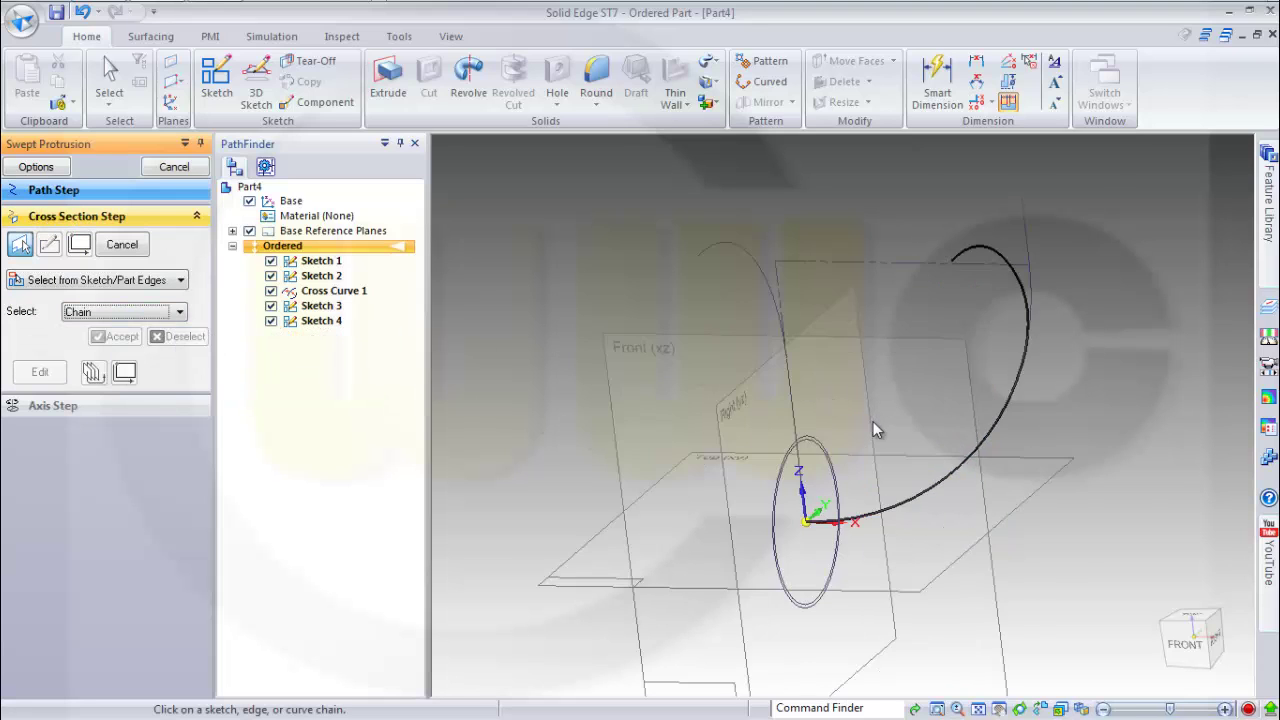
{"action": "left_click", "coordinate": [797, 457]}
{"action": "scroll", "coordinate": [880, 390], "scroll_direction": "down", "scroll_amount": 3}
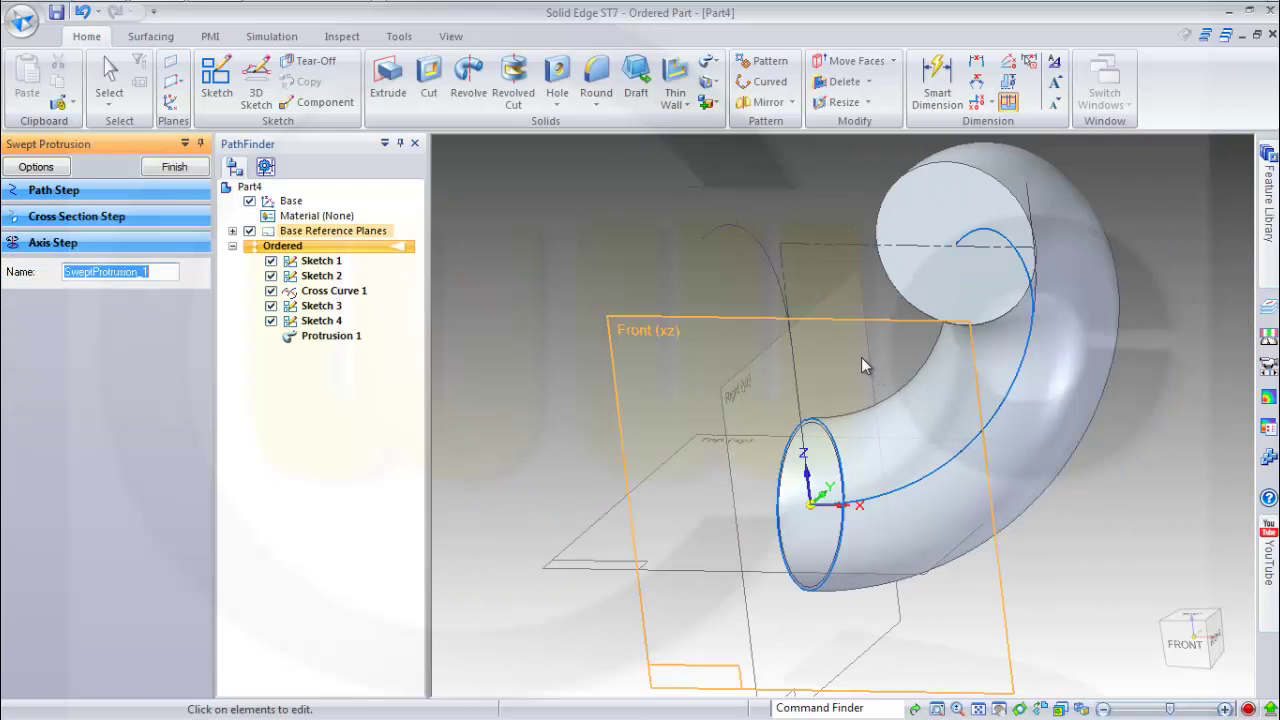
Step: Turn on Scale along path in the sweep options and enter a 0,8 scale
{"action": "left_click", "coordinate": [37, 167]}
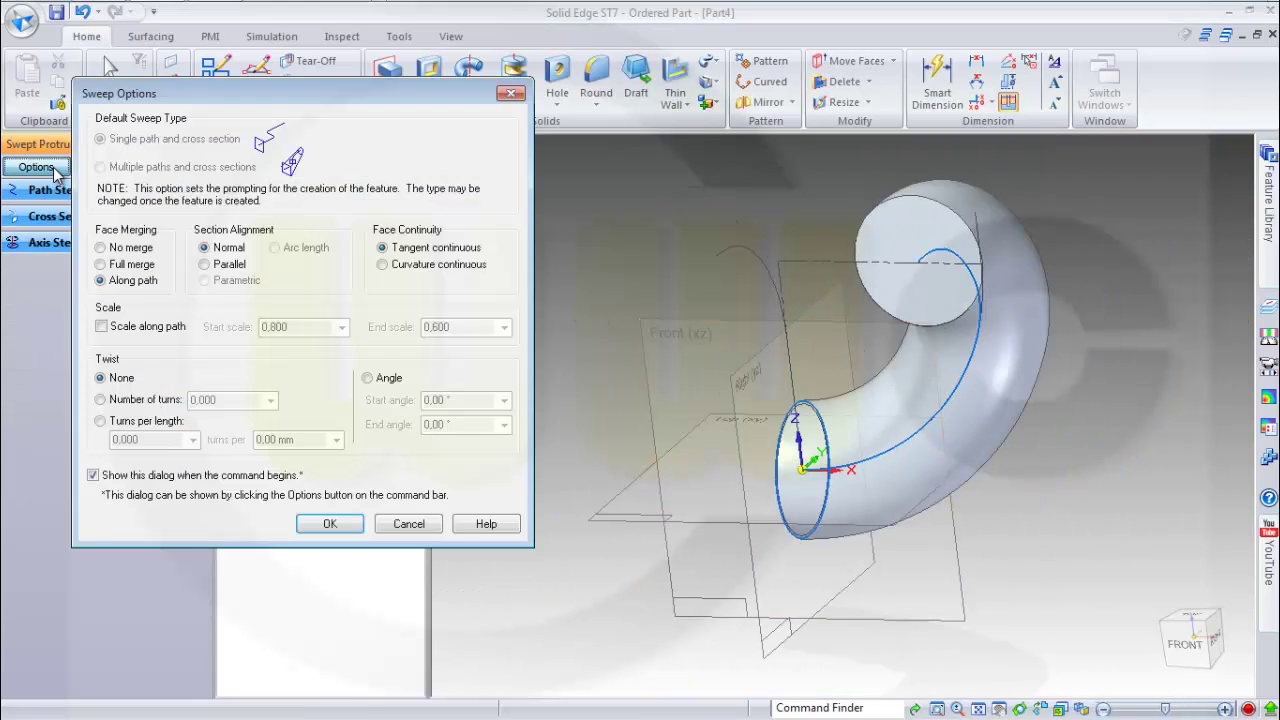
{"action": "left_click", "coordinate": [102, 327]}
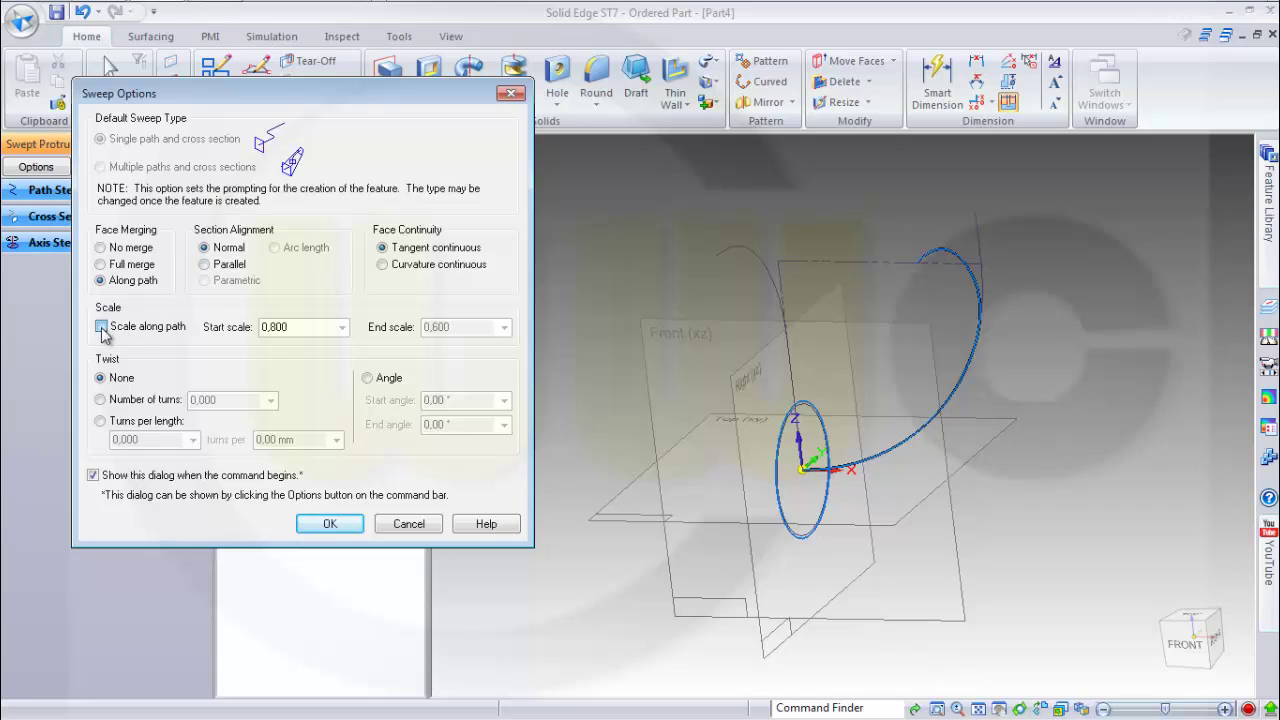
{"action": "double_click", "coordinate": [306, 328]}
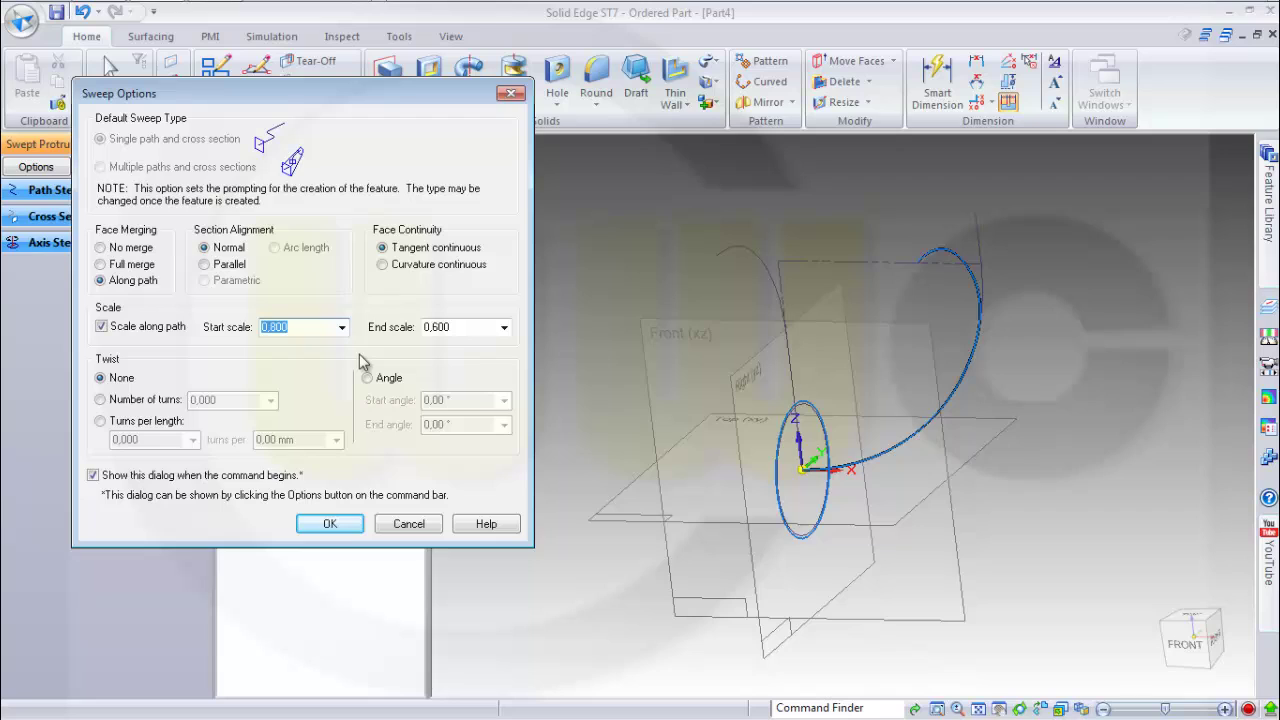
{"action": "type", "text": "0,8"}
{"action": "key", "text": "Tab"}
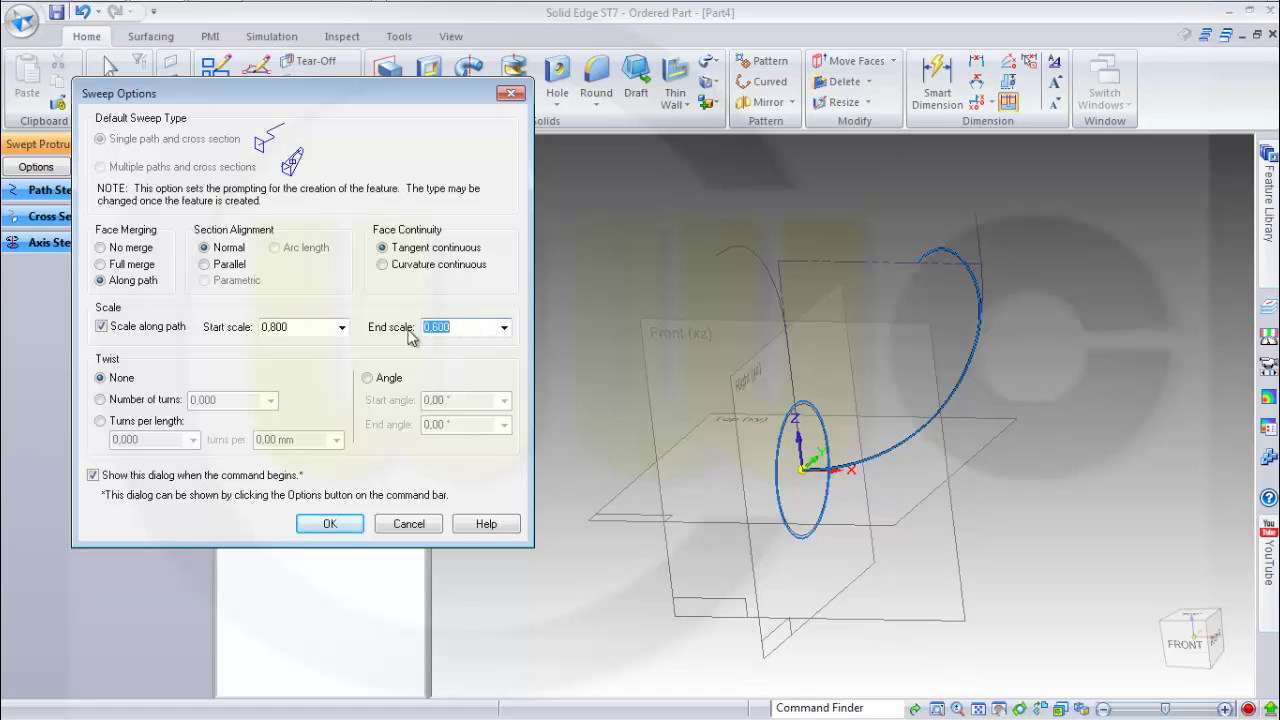
{"action": "left_click", "coordinate": [333, 524]}
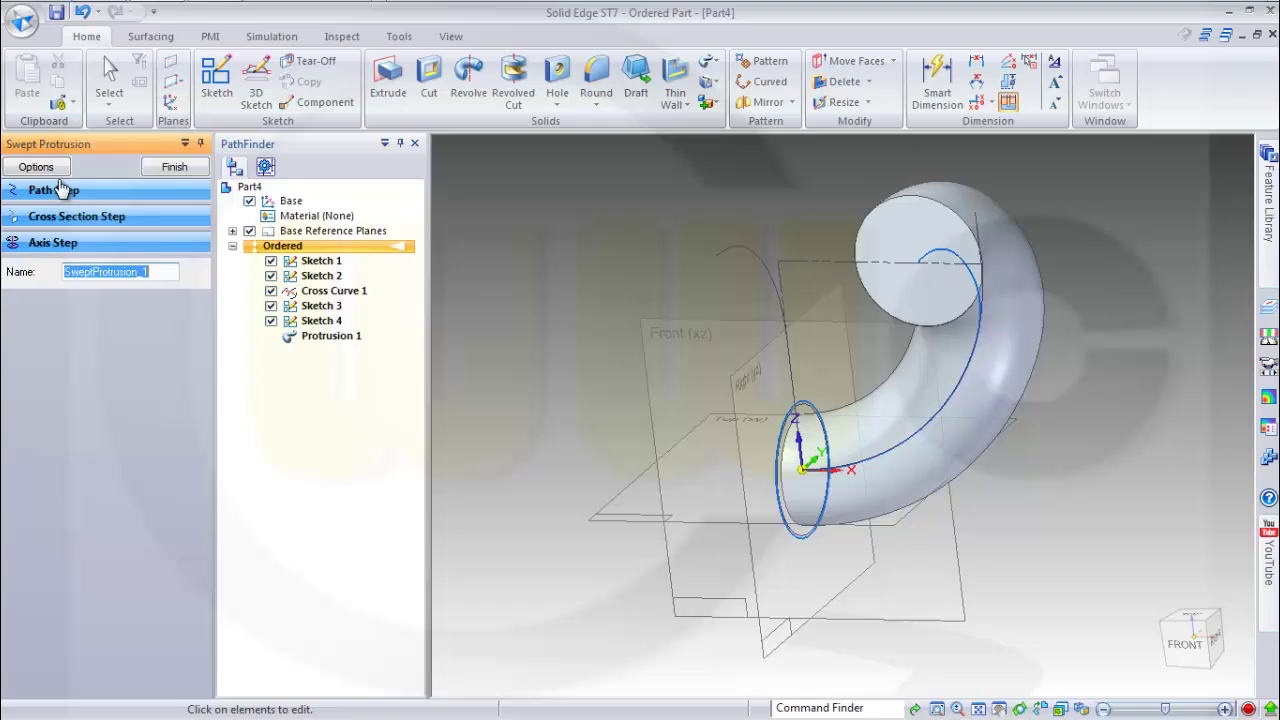
Step: Correct the taper to start scale 1 and end scale 0.8
{"action": "left_click", "coordinate": [36, 167]}
{"action": "left_click_drag", "start_coordinate": [325, 327], "coordinate": [207, 331]}
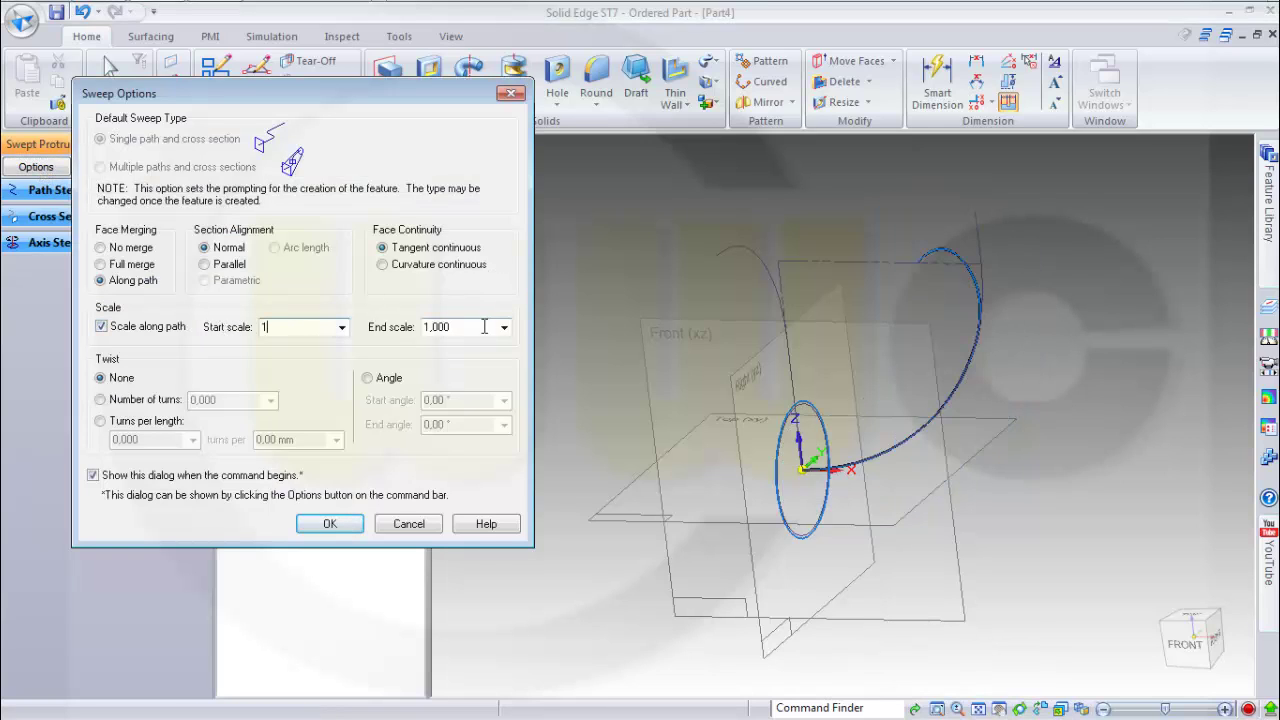
{"action": "key", "text": "Tab"}
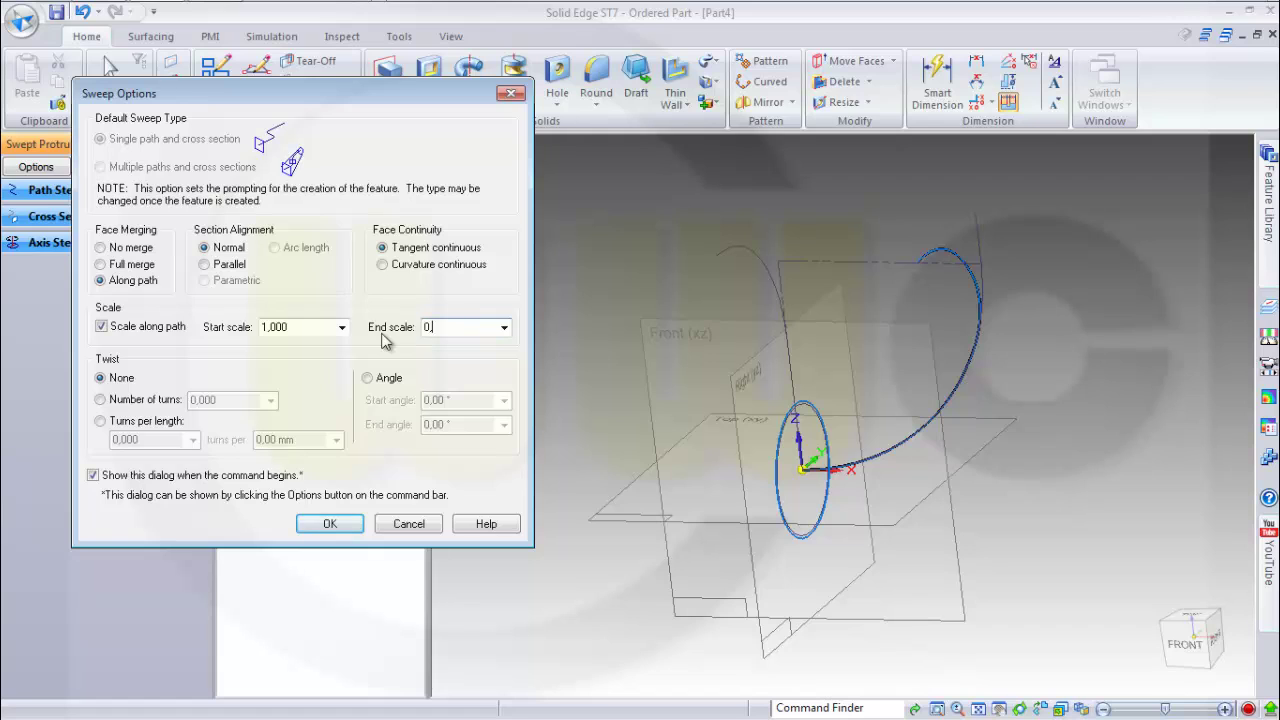
{"action": "key", "text": "Tab"}
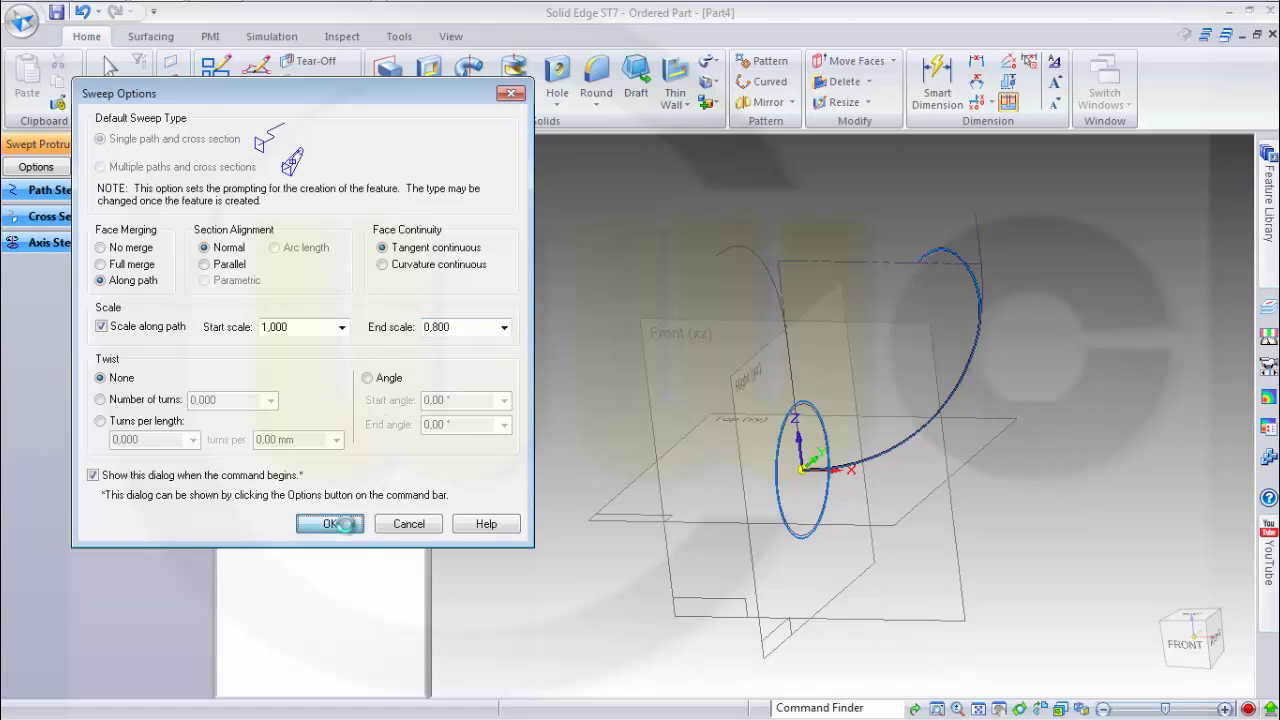
{"action": "left_click", "coordinate": [330, 523]}
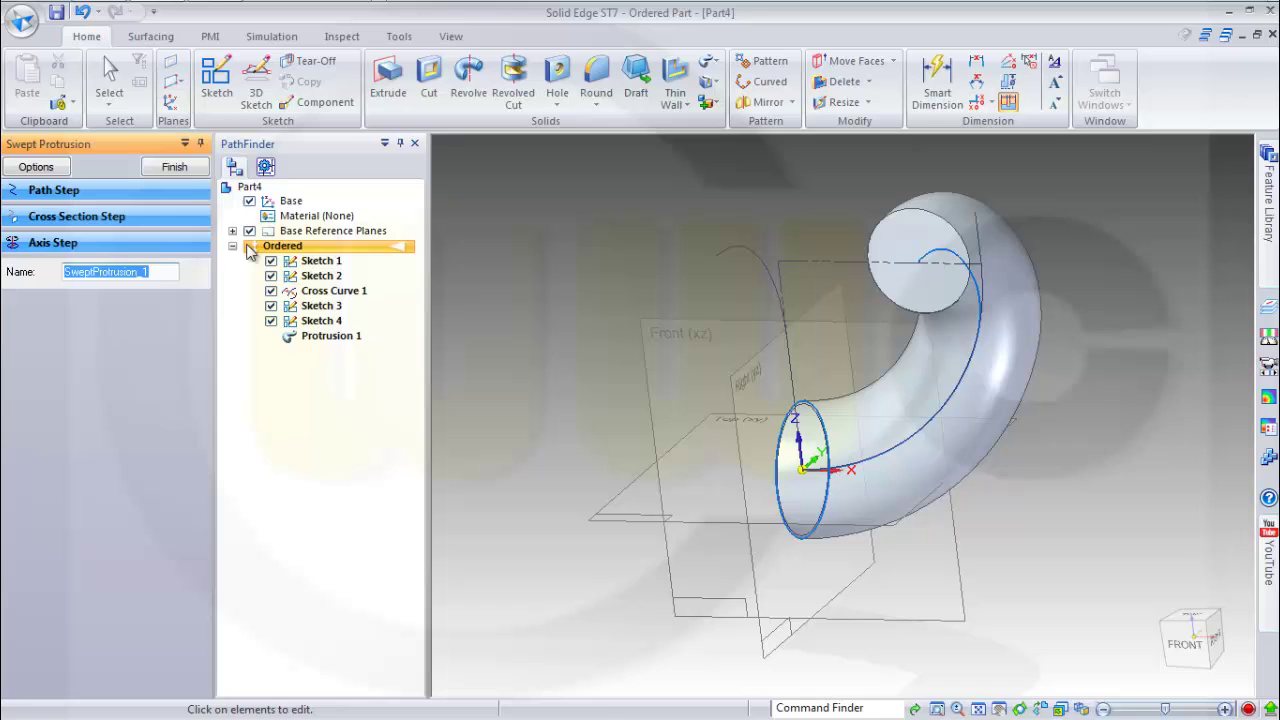
Step: Finish the tapered tube, cancel the restarted sweep, and orbit to inspect it
{"action": "left_click", "coordinate": [178, 170]}
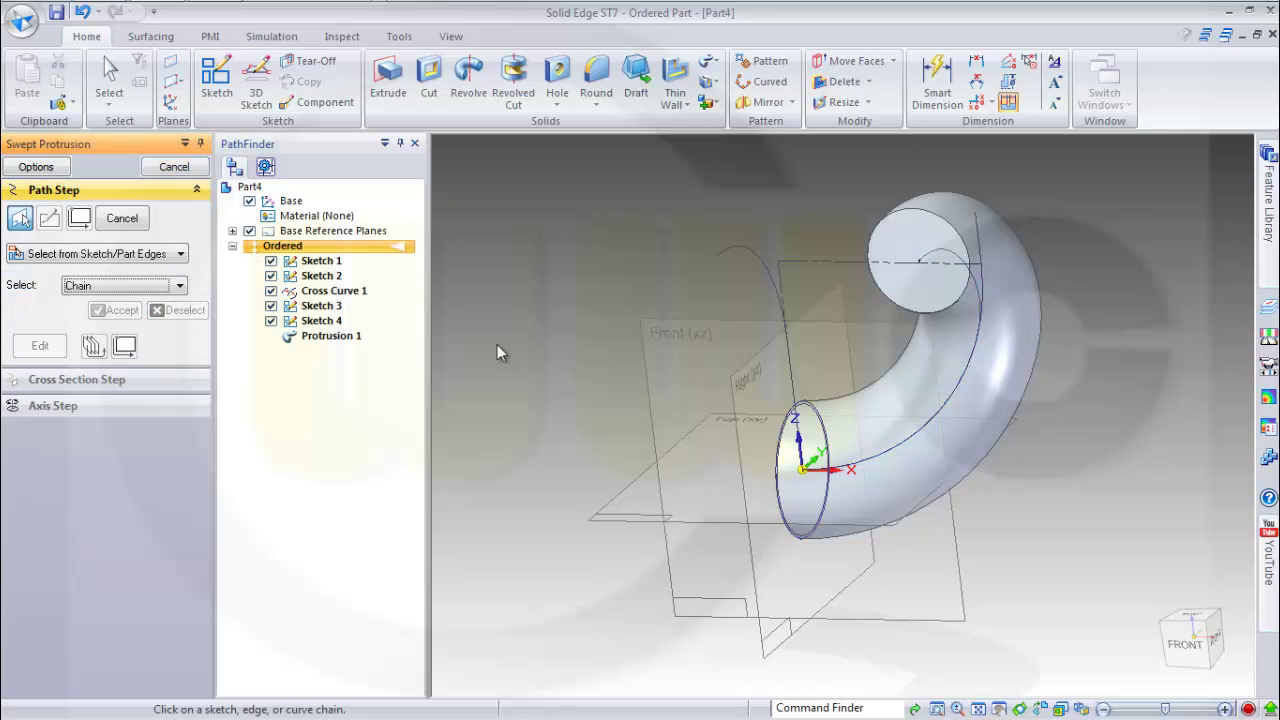
{"action": "left_click", "coordinate": [199, 189]}
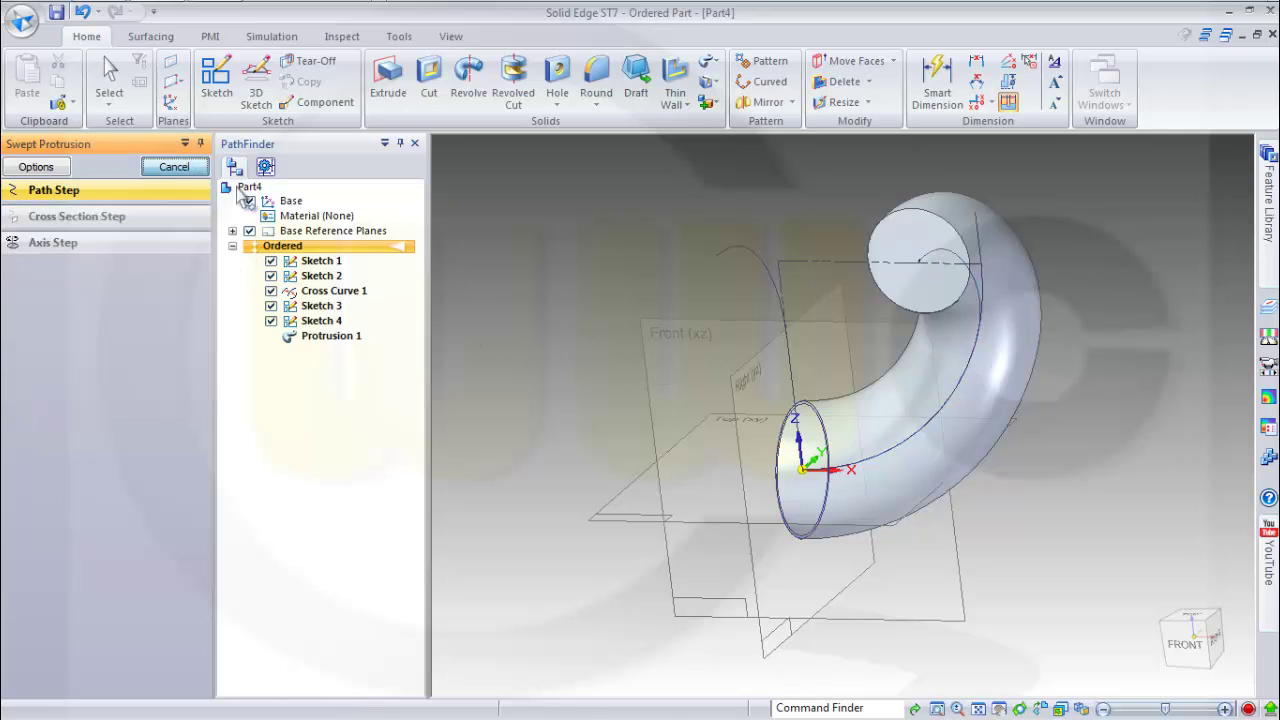
{"action": "left_click", "coordinate": [174, 166]}
{"action": "middle_click_drag", "start_coordinate": [944, 339], "coordinate": [765, 285]}
{"action": "middle_click_drag", "start_coordinate": [960, 322], "coordinate": [712, 388]}
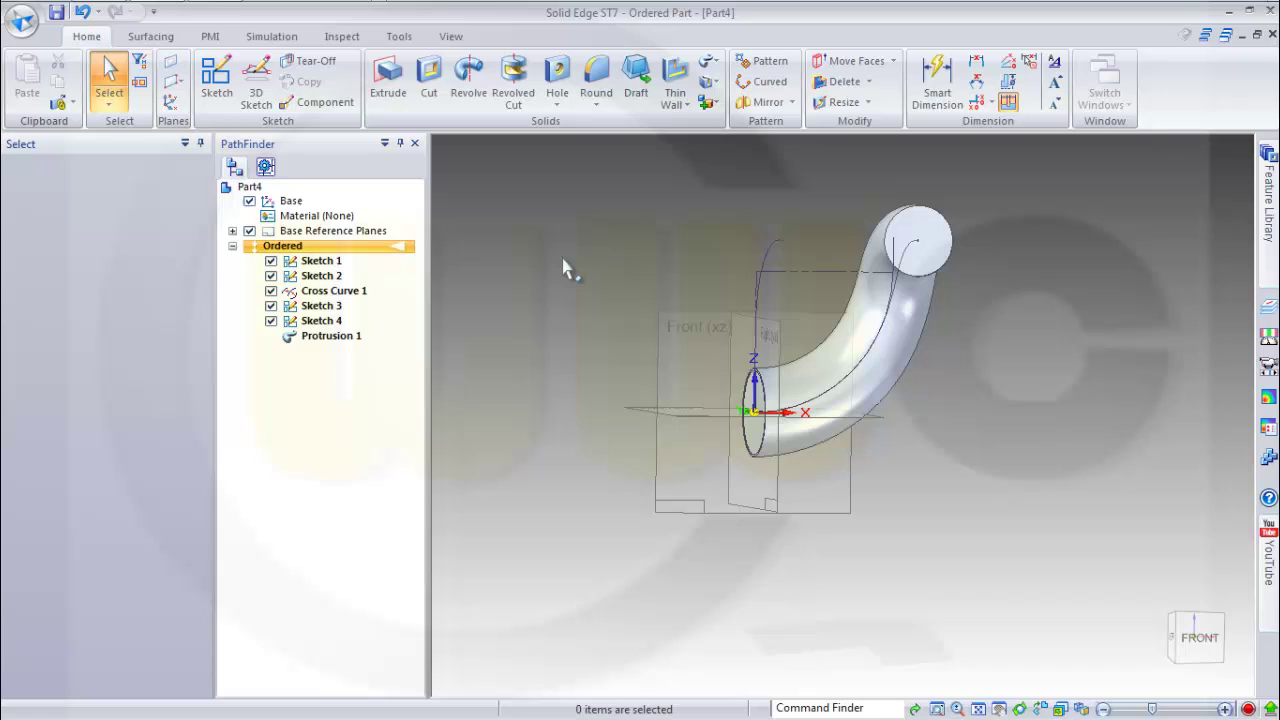
Step: Pattern the tube as a Body, laying out the pattern on the Front (xz) plane
{"action": "left_click", "coordinate": [764, 61]}
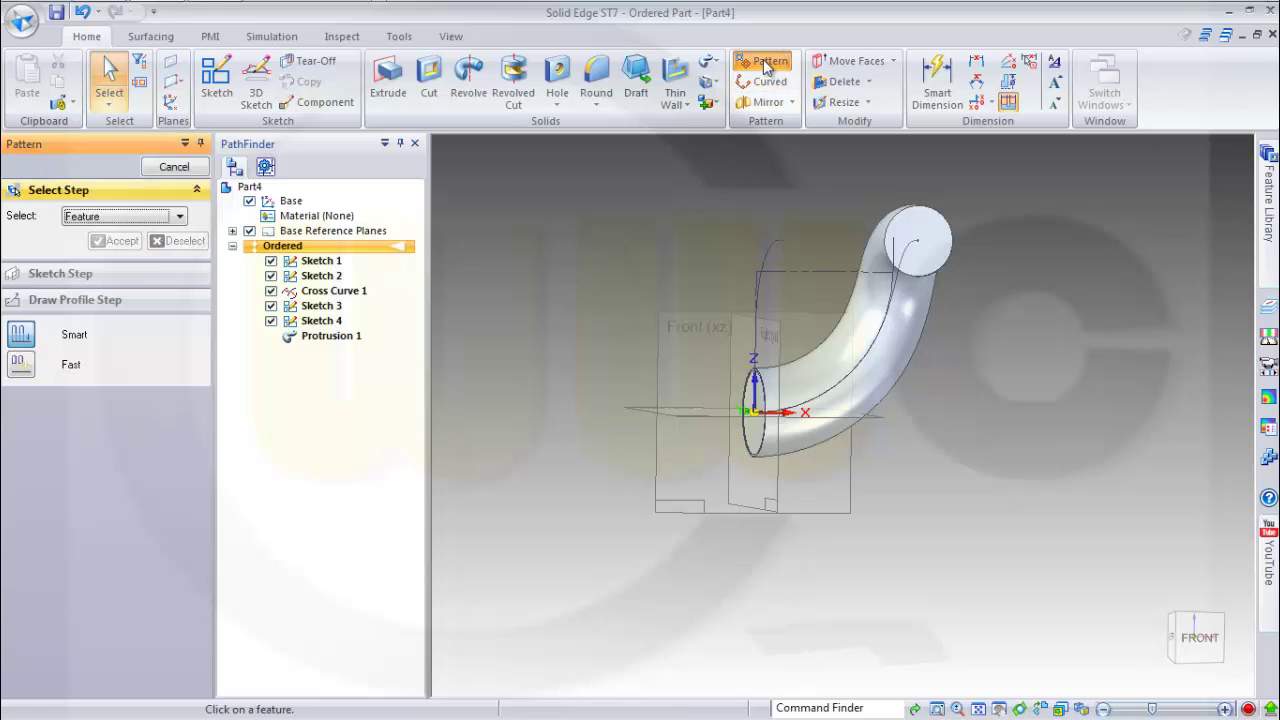
{"action": "left_click", "coordinate": [181, 217]}
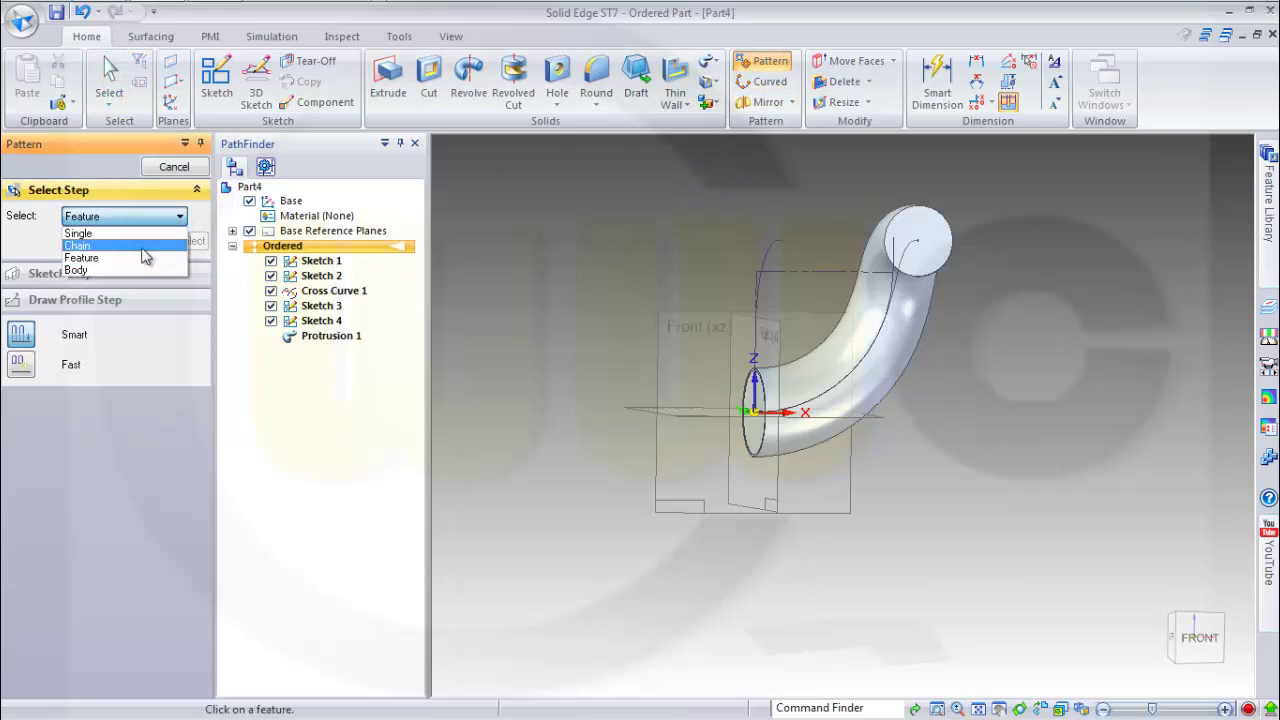
{"action": "left_click", "coordinate": [90, 267]}
{"action": "left_click", "coordinate": [822, 369]}
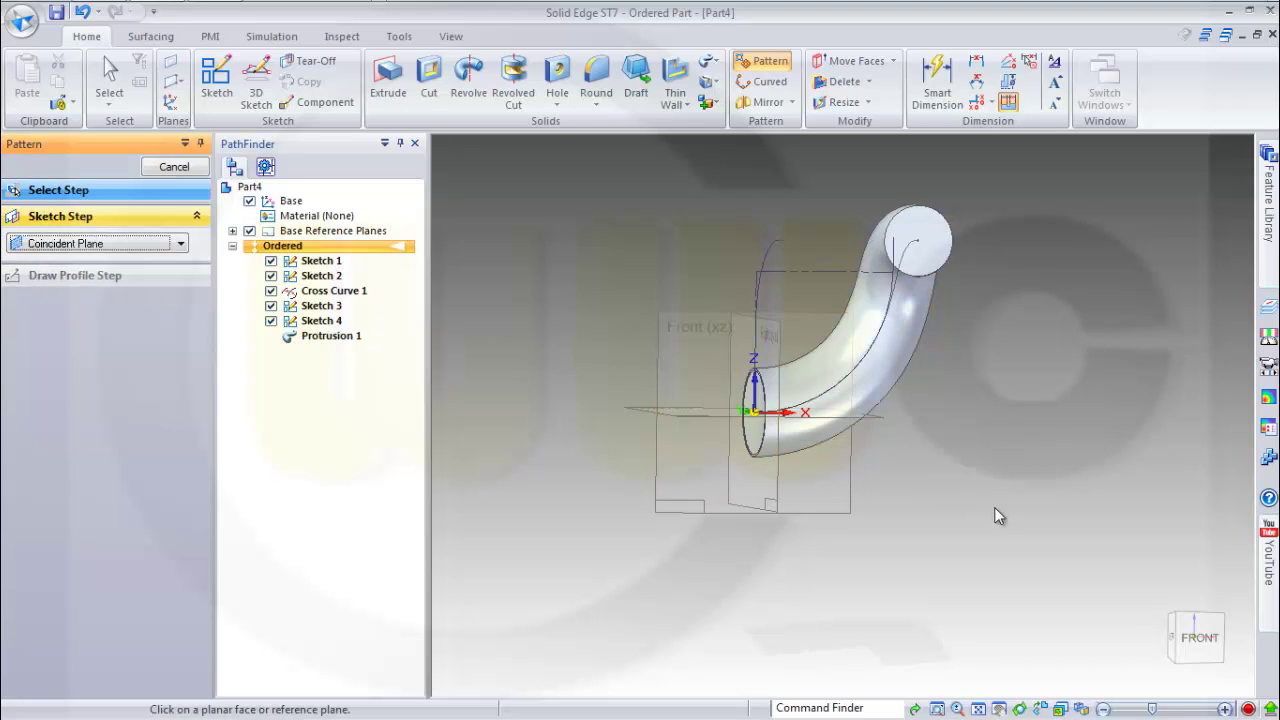
{"action": "middle_click_drag", "start_coordinate": [994, 507], "coordinate": [812, 336]}
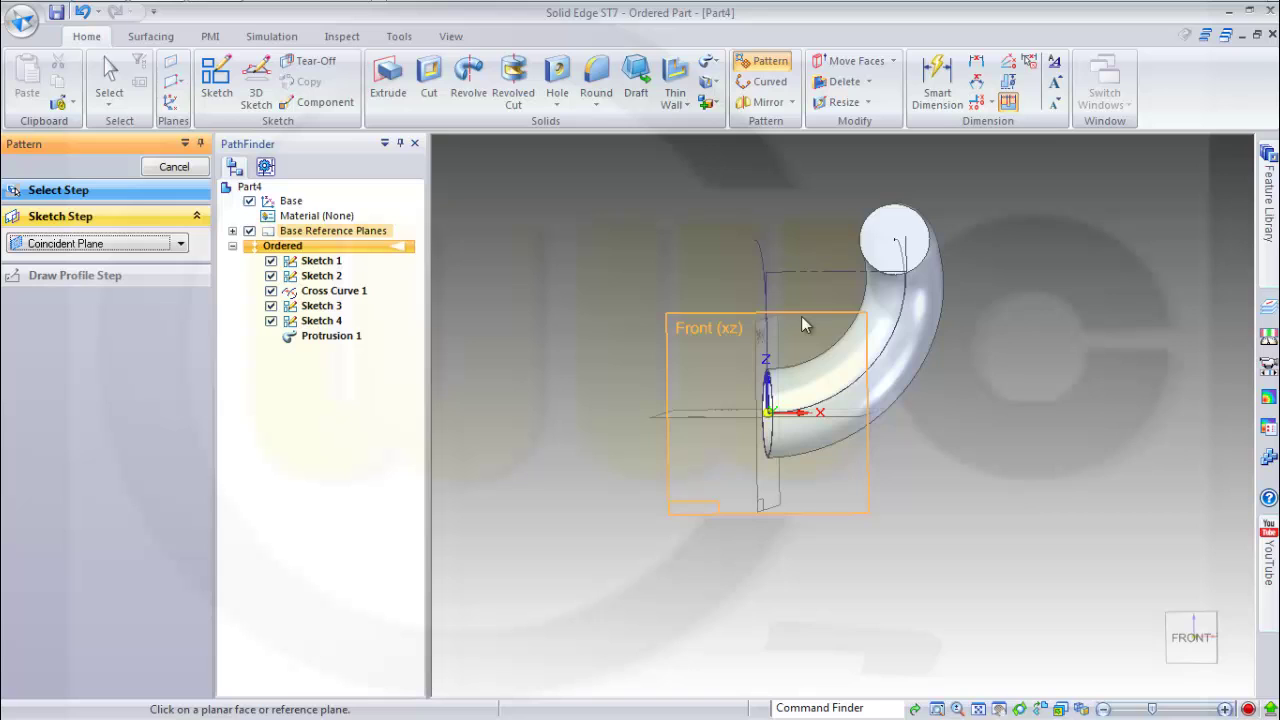
{"action": "left_click", "coordinate": [802, 318]}
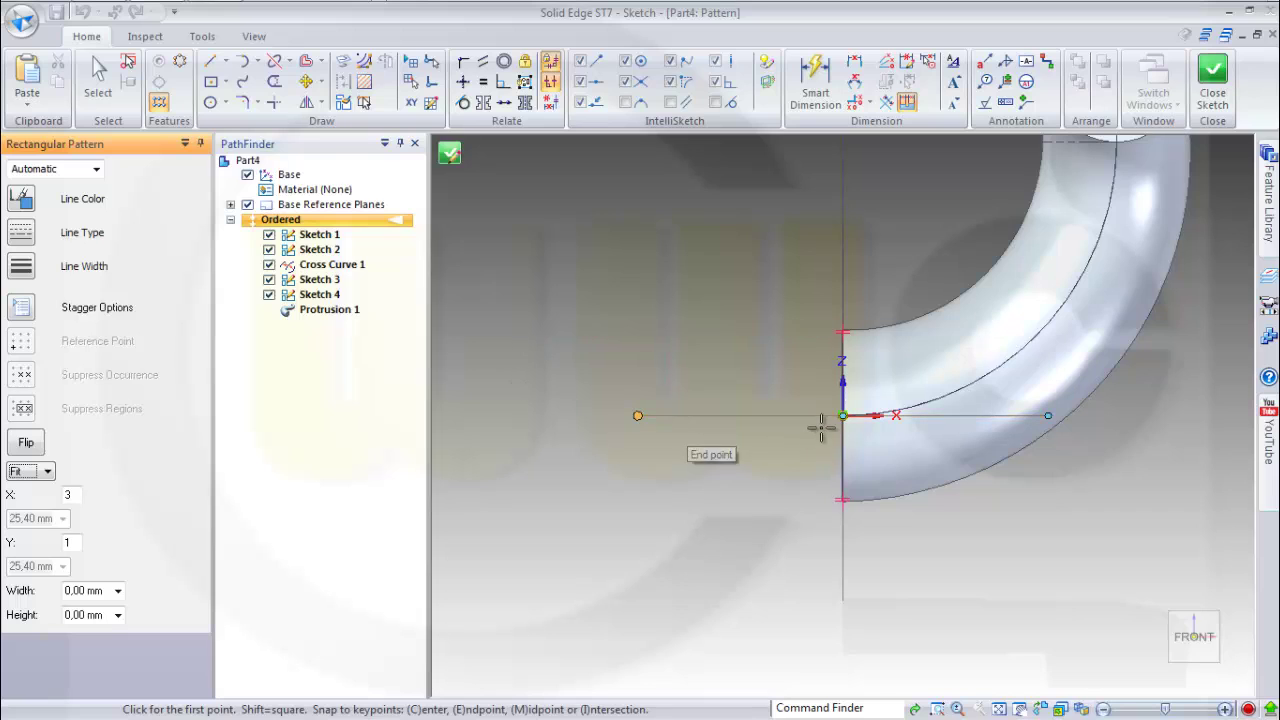
Step: Draw a rectangular pattern of 3 copies with Fixed 82 mm spacing and accept it
{"action": "left_click", "coordinate": [843, 415]}
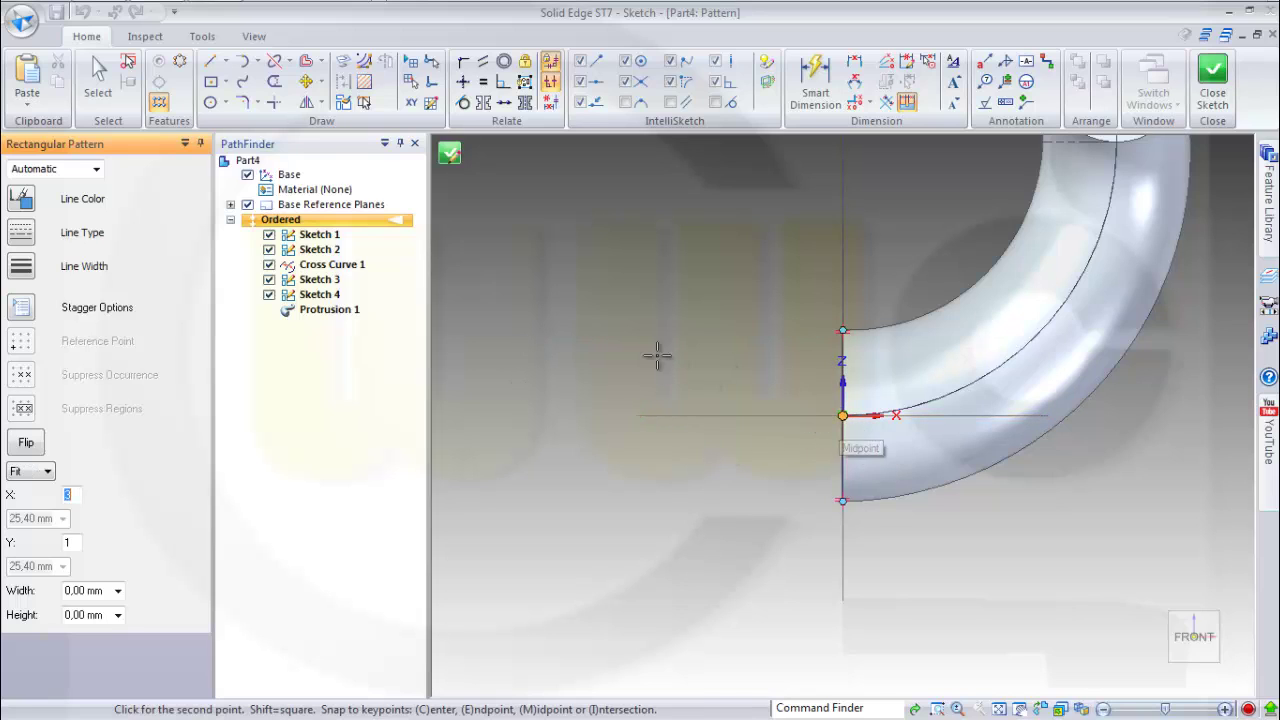
{"action": "left_click", "coordinate": [558, 330]}
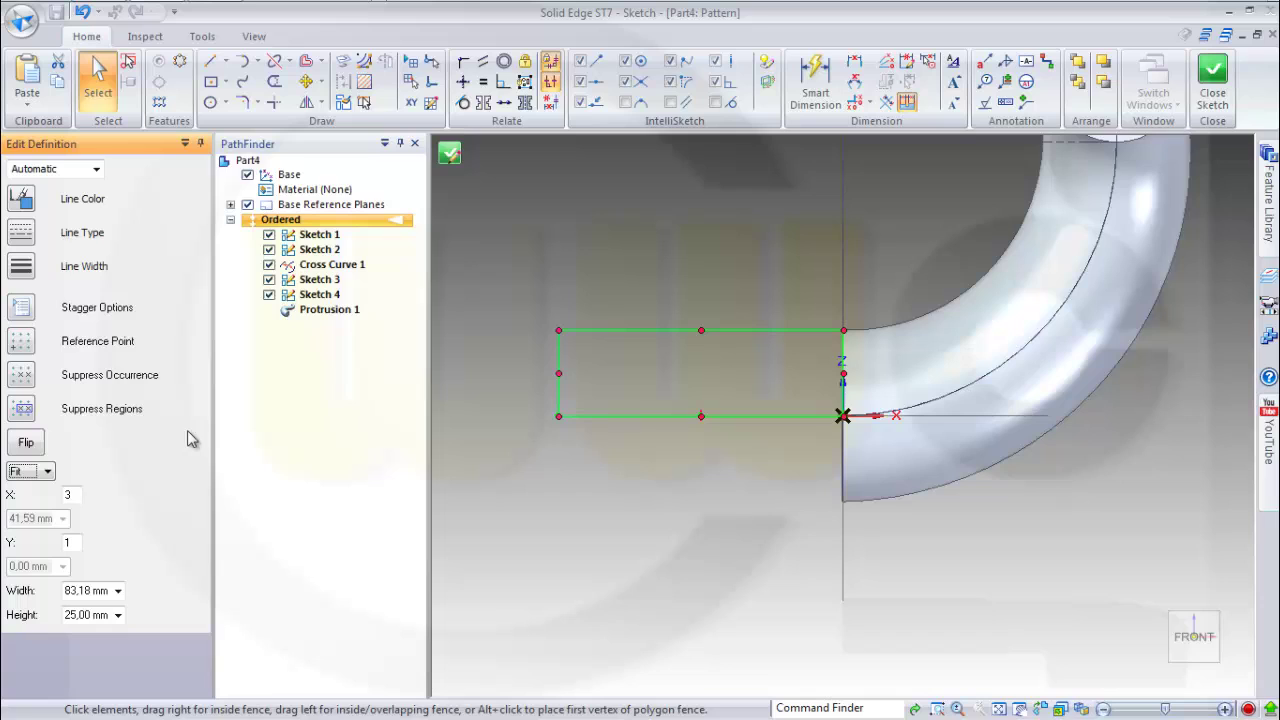
{"action": "left_click", "coordinate": [47, 471]}
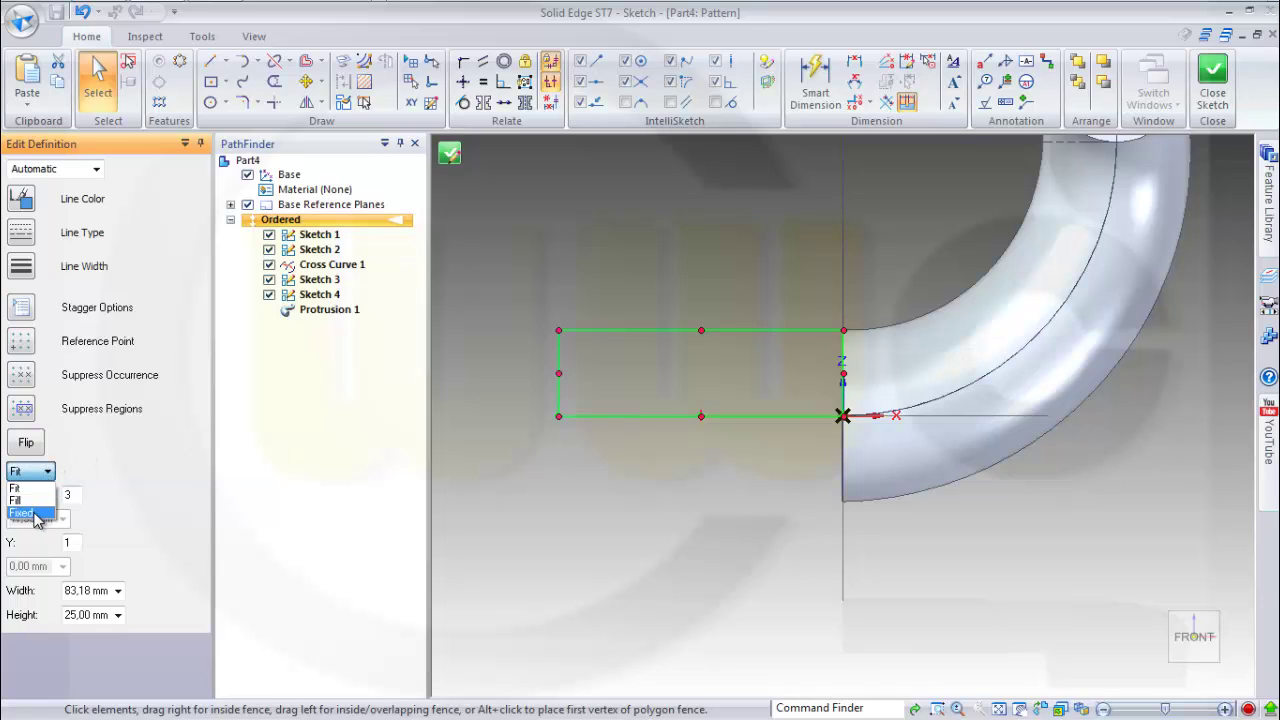
{"action": "left_click", "coordinate": [40, 503]}
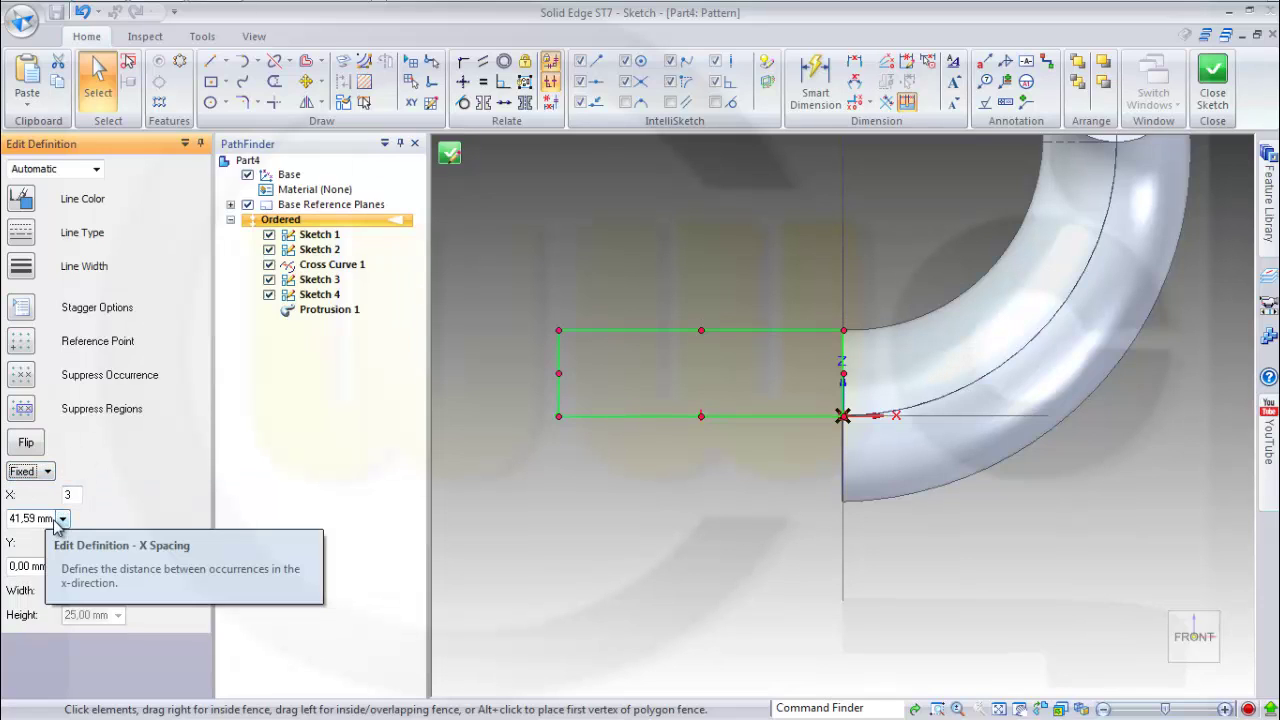
{"action": "left_click", "coordinate": [45, 518]}
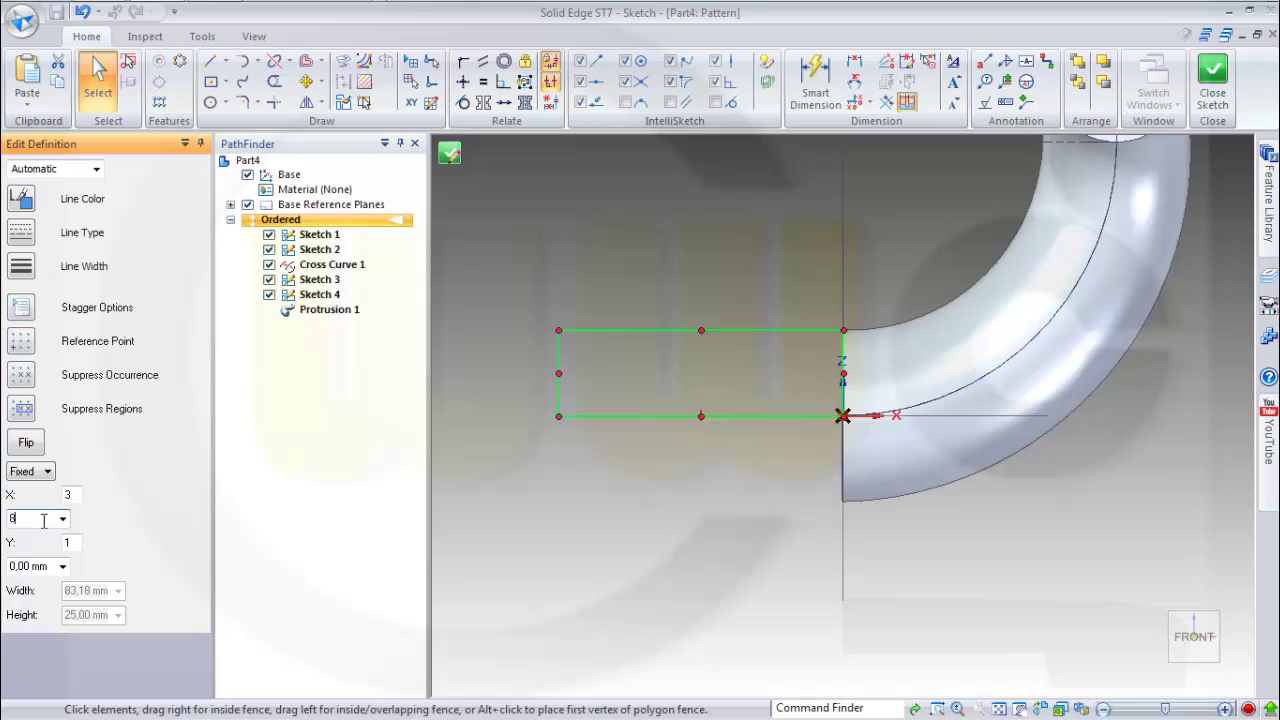
{"action": "key", "text": "Tab"}
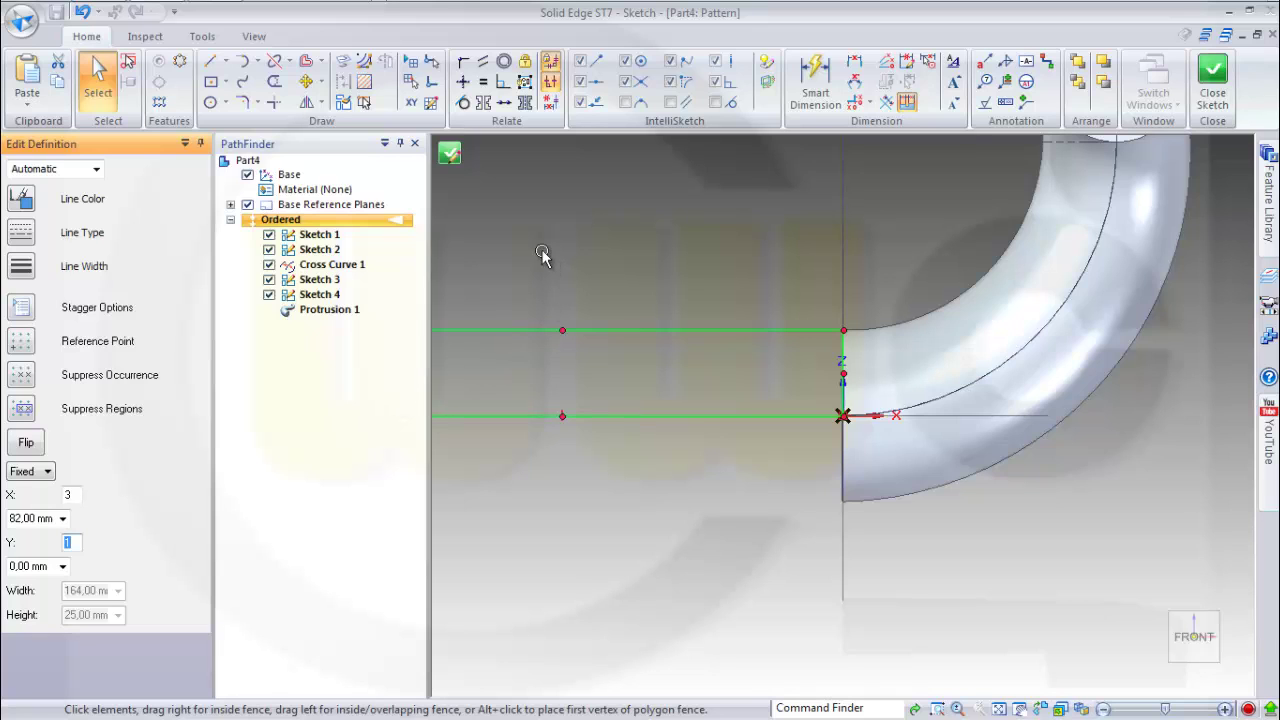
{"action": "left_click", "coordinate": [449, 154]}
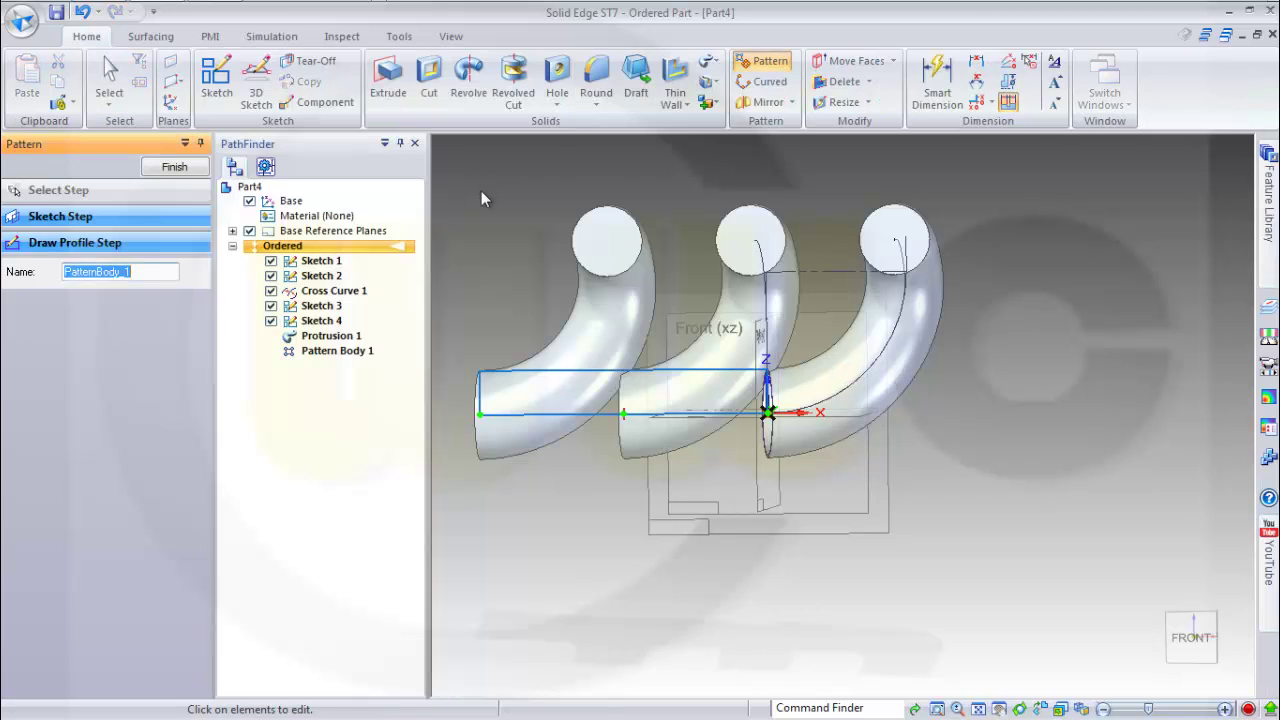
Step: Finish the three-tube pattern and orbit to view the tubes from behind
{"action": "left_click", "coordinate": [174, 171]}
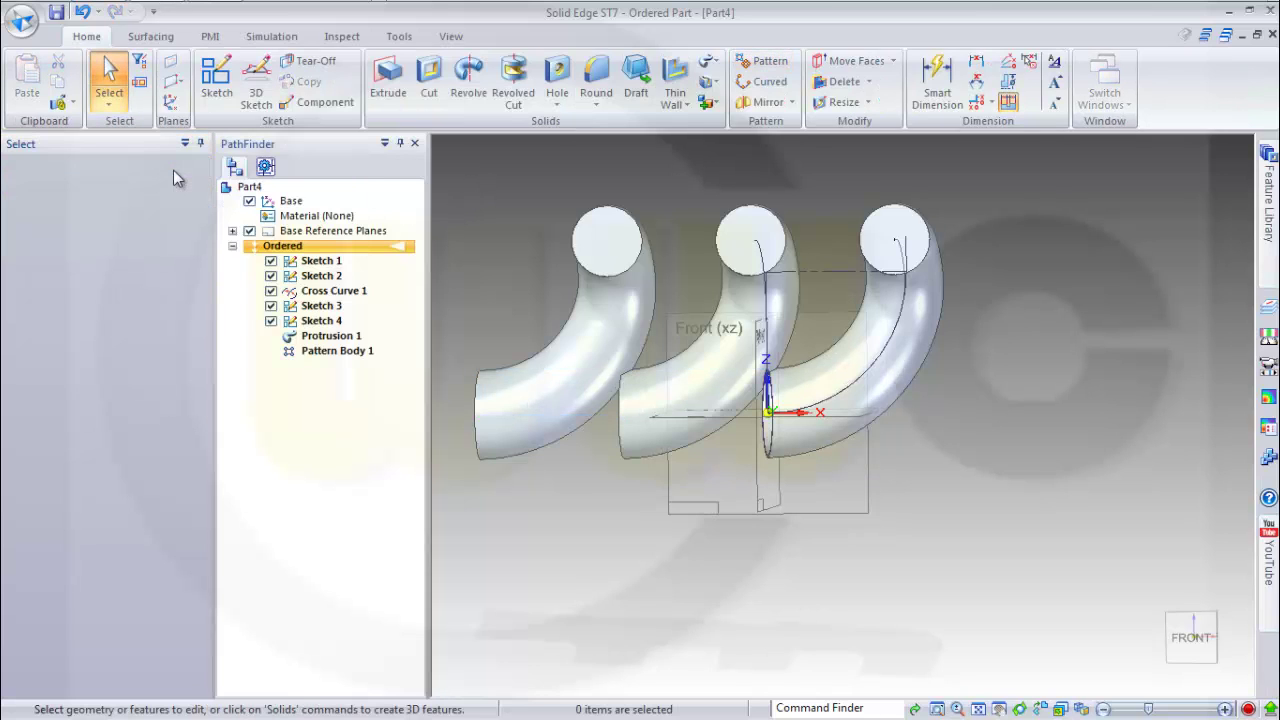
{"action": "middle_click_drag", "start_coordinate": [689, 543], "coordinate": [770, 496]}
{"action": "middle_click_drag", "start_coordinate": [560, 368], "coordinate": [547, 240]}
Step: Extrude the circle at the first tube's start 269 mm into a straight tube
{"action": "left_click", "coordinate": [388, 82]}
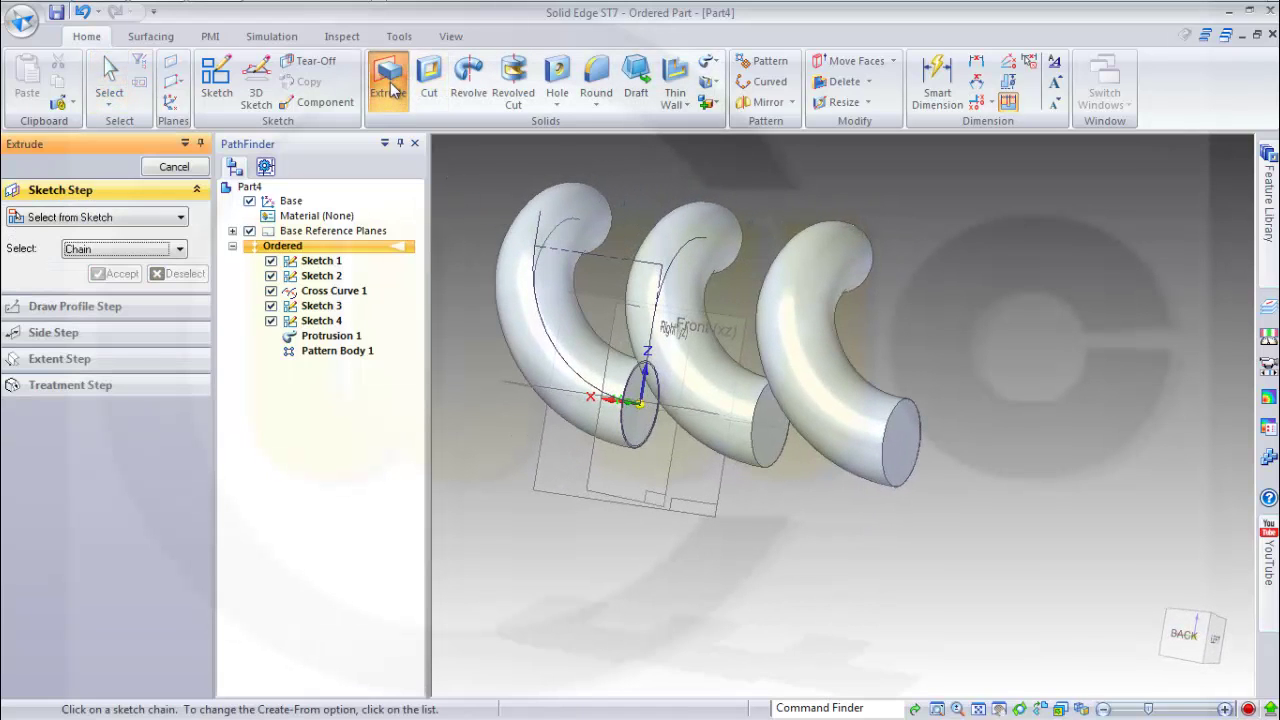
{"action": "scroll", "coordinate": [683, 377], "scroll_direction": "up", "scroll_amount": 4}
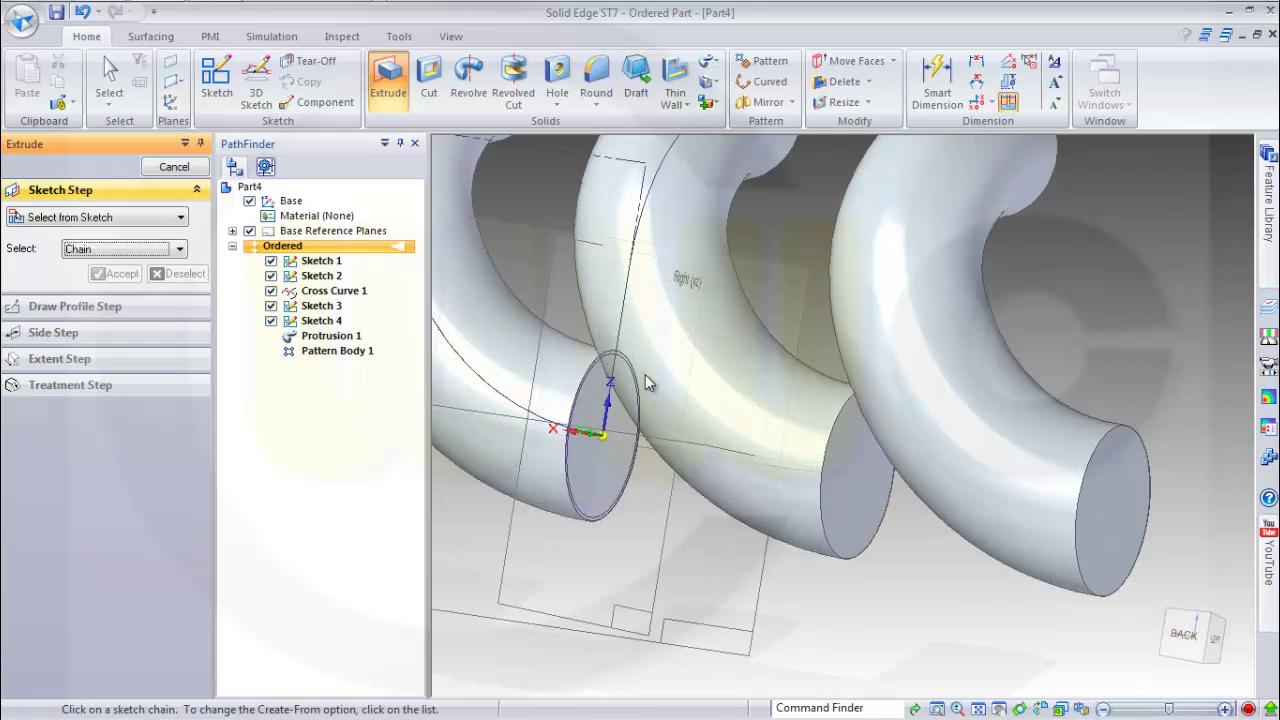
{"action": "left_click", "coordinate": [640, 380]}
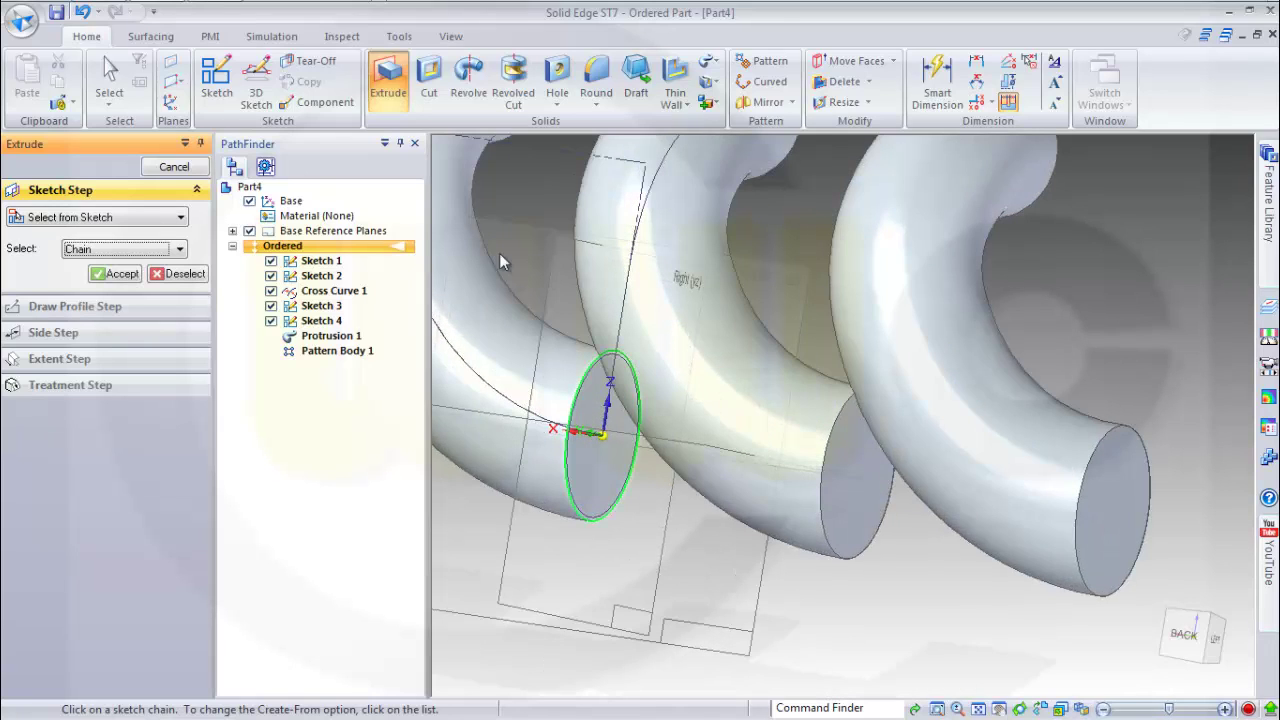
{"action": "scroll", "coordinate": [500, 256], "scroll_direction": "down", "scroll_amount": 2}
{"action": "left_click", "coordinate": [118, 274]}
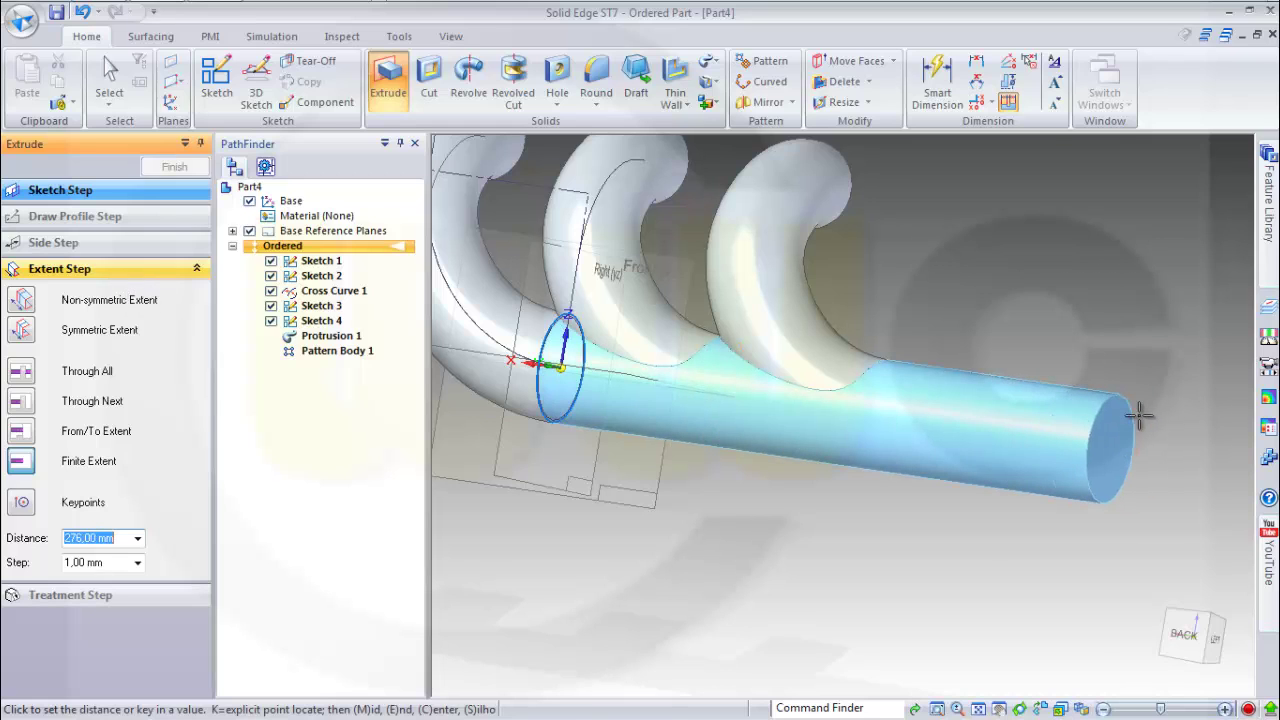
{"action": "type", "text": "269"}
{"action": "key", "text": "Return"}
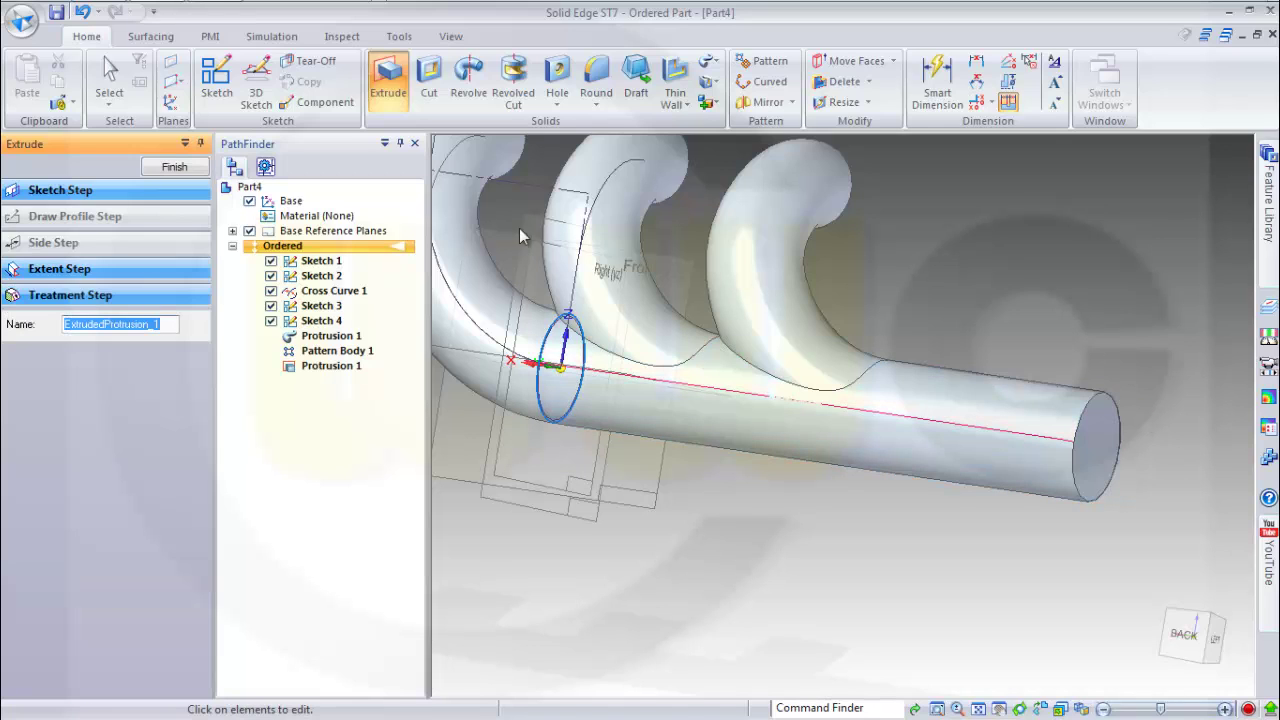
{"action": "left_click", "coordinate": [183, 170]}
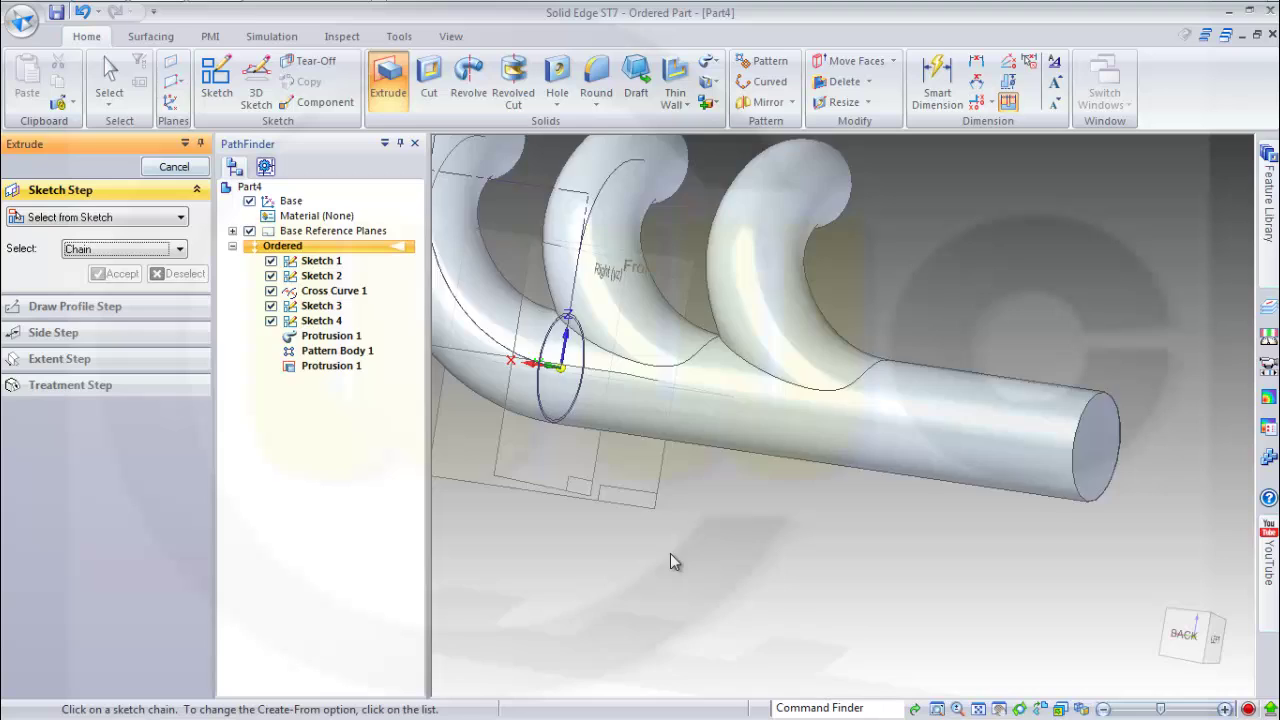
{"action": "scroll", "coordinate": [690, 540], "scroll_direction": "down", "scroll_amount": 3}
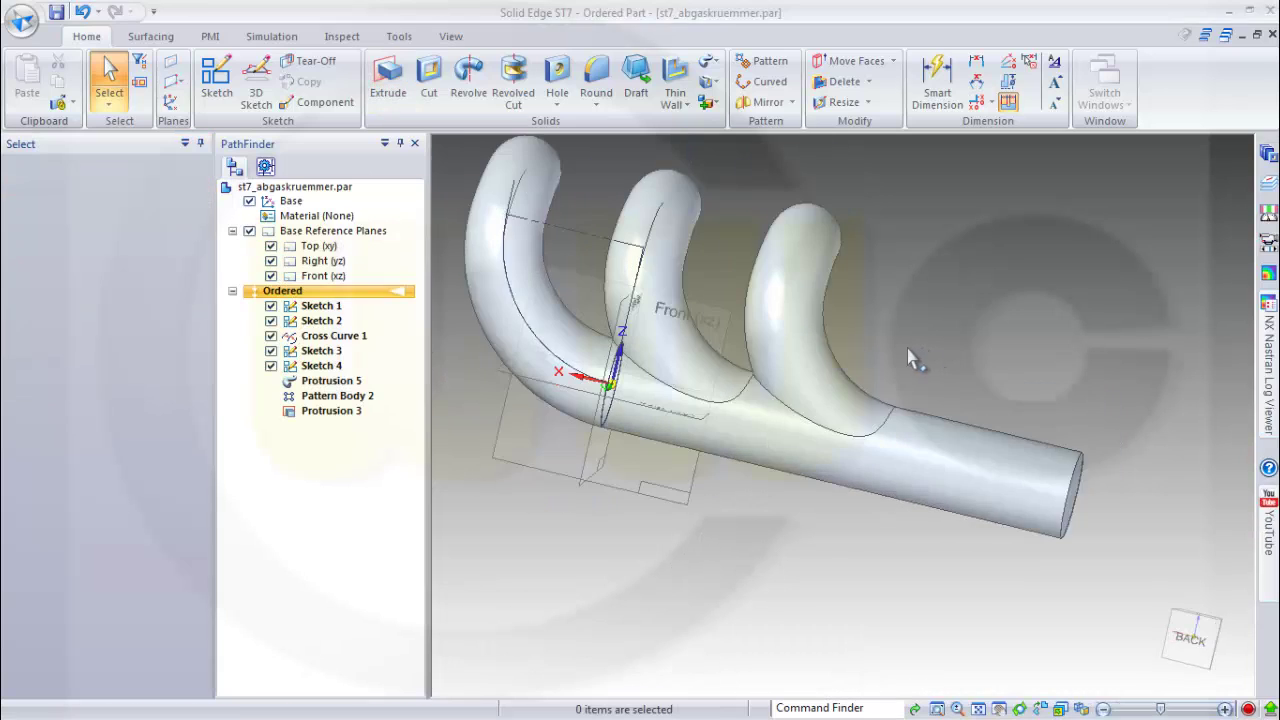
Step: Add a new design body to st7_abgaskruemmer.par
{"action": "middle_click_drag", "start_coordinate": [909, 357], "coordinate": [1030, 369]}
{"action": "middle_click_drag", "start_coordinate": [1031, 388], "coordinate": [790, 385]}
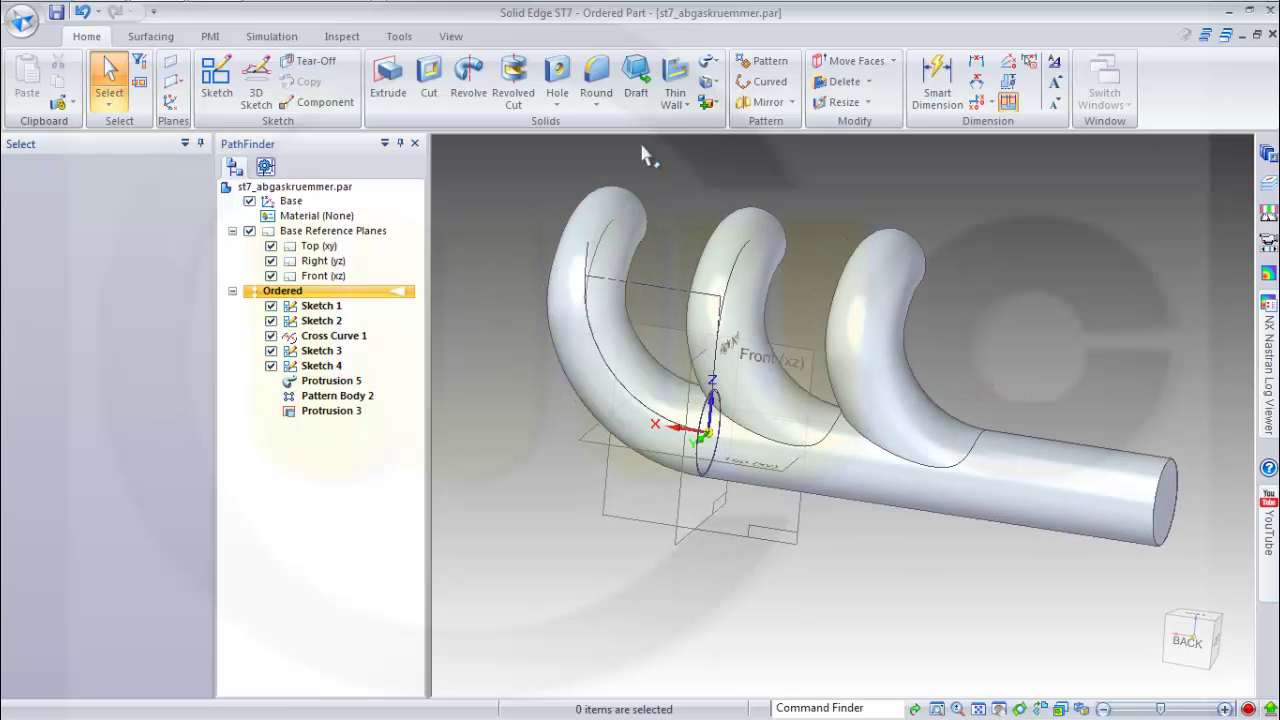
{"action": "left_click", "coordinate": [706, 102]}
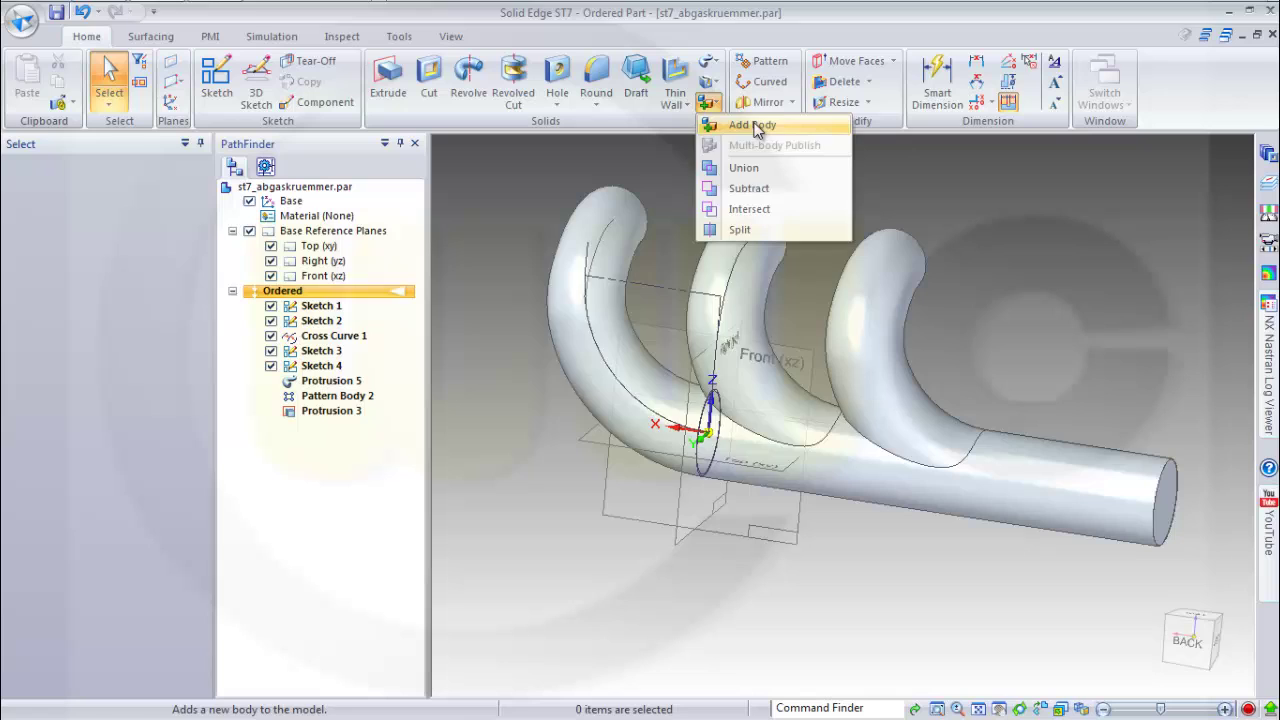
{"action": "left_click", "coordinate": [752, 126]}
{"action": "left_click", "coordinate": [628, 443]}
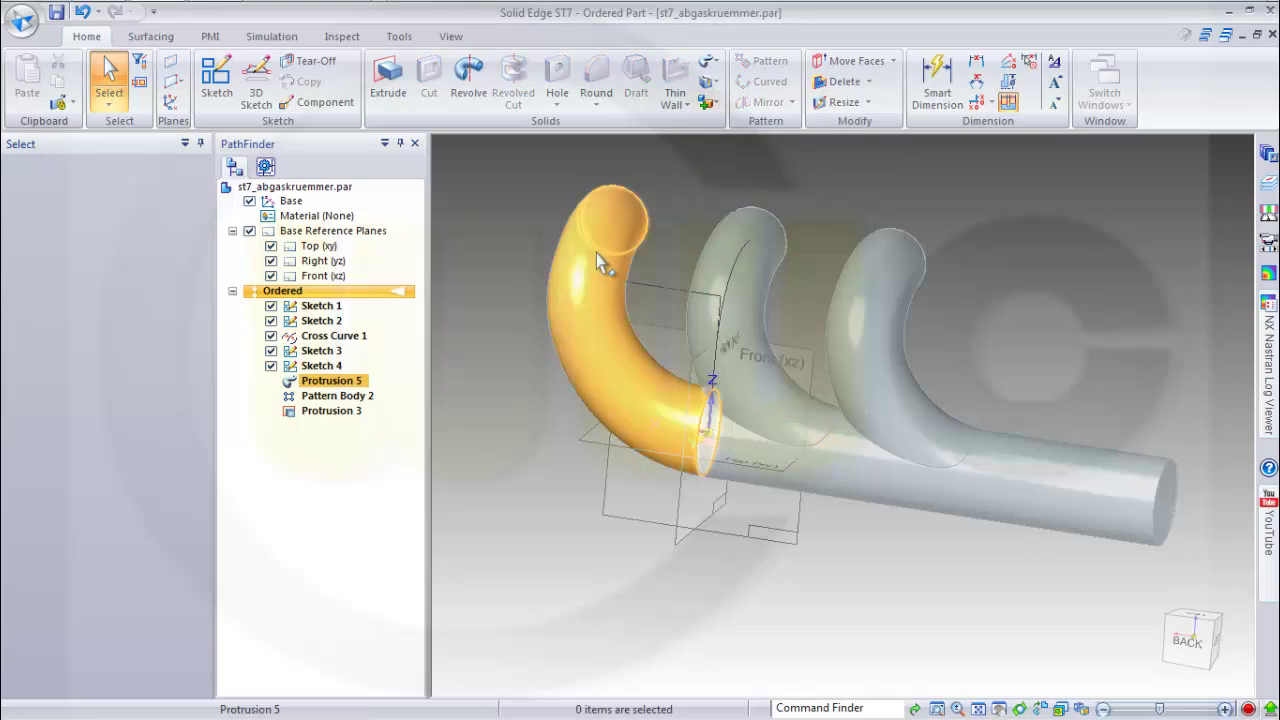
Step: Select Cross Curve 1 and start a swept protrusion
{"action": "left_click", "coordinate": [333, 337]}
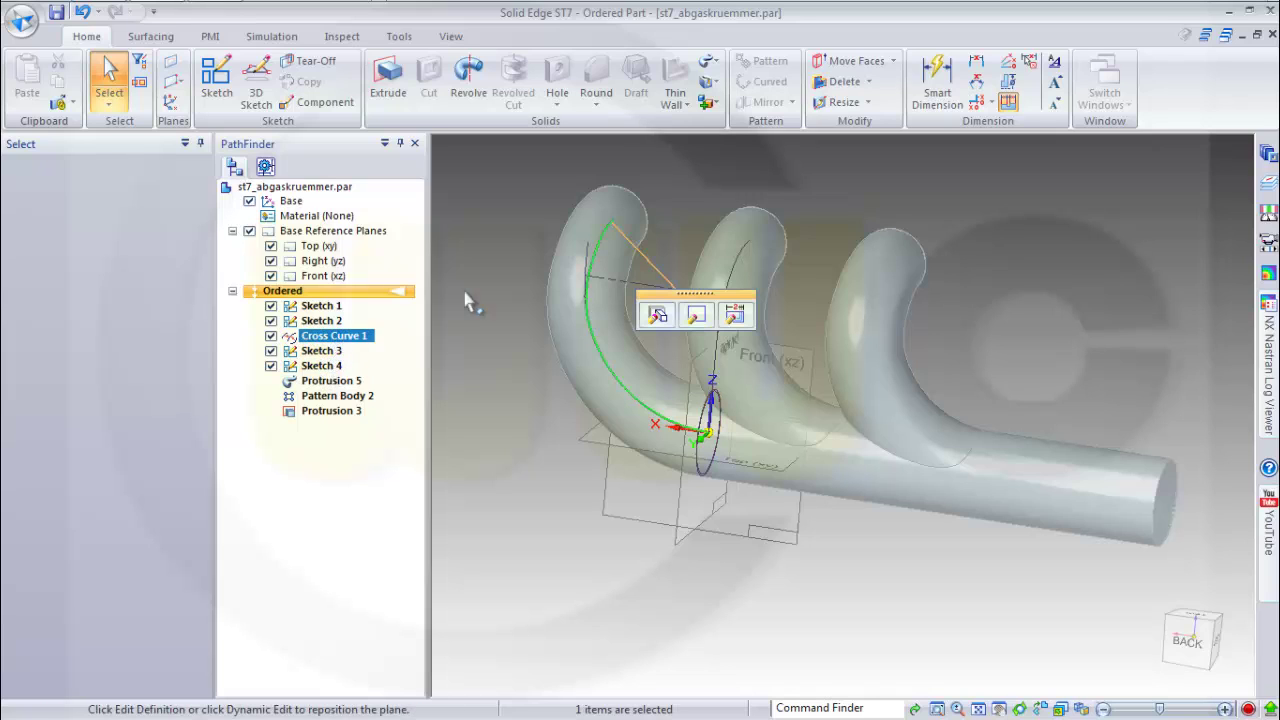
{"action": "left_click", "coordinate": [709, 64]}
{"action": "left_click", "coordinate": [740, 84]}
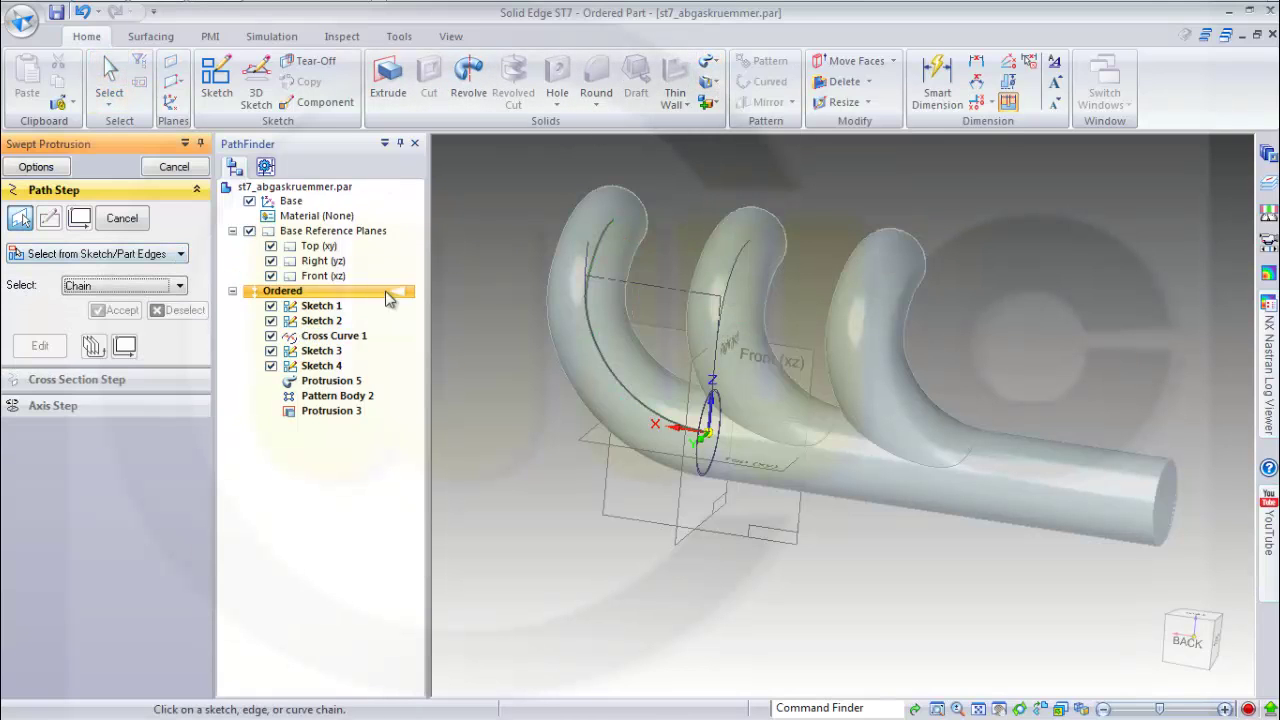
Step: Sweep the circle along the curve with Scale along path, tapering 1,000 to 0,800
{"action": "left_click", "coordinate": [600, 257]}
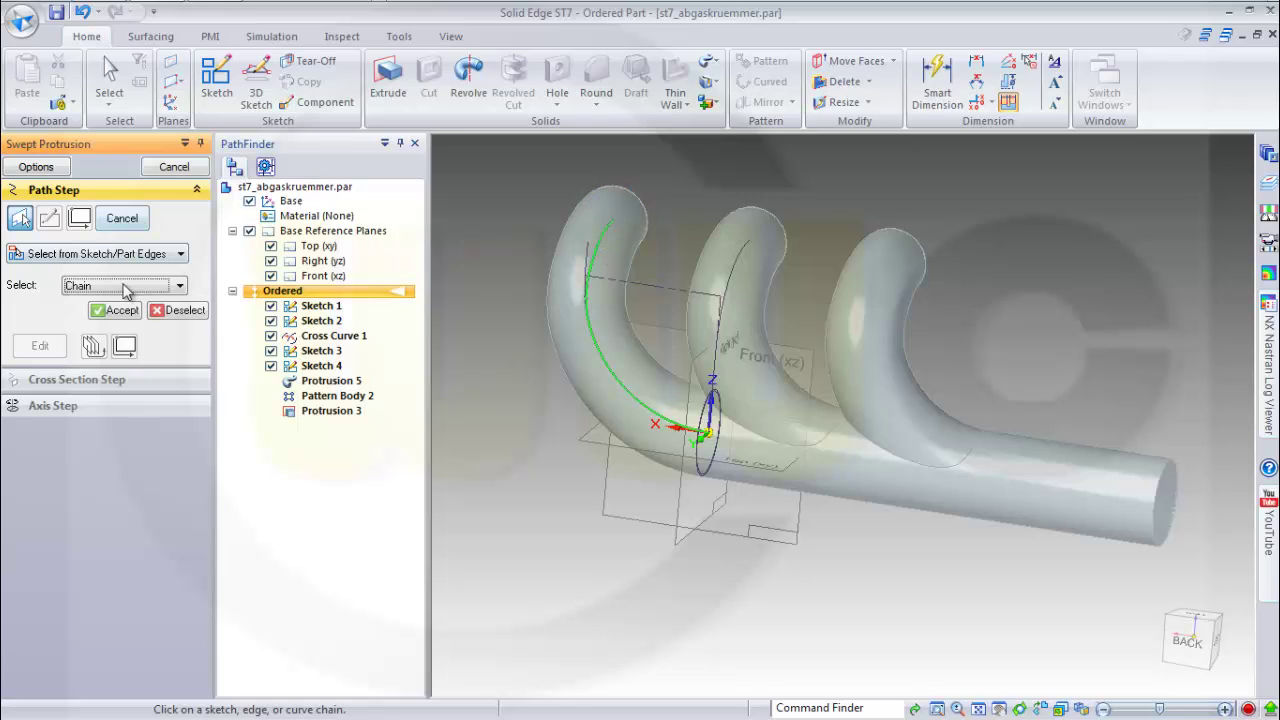
{"action": "left_click", "coordinate": [118, 310]}
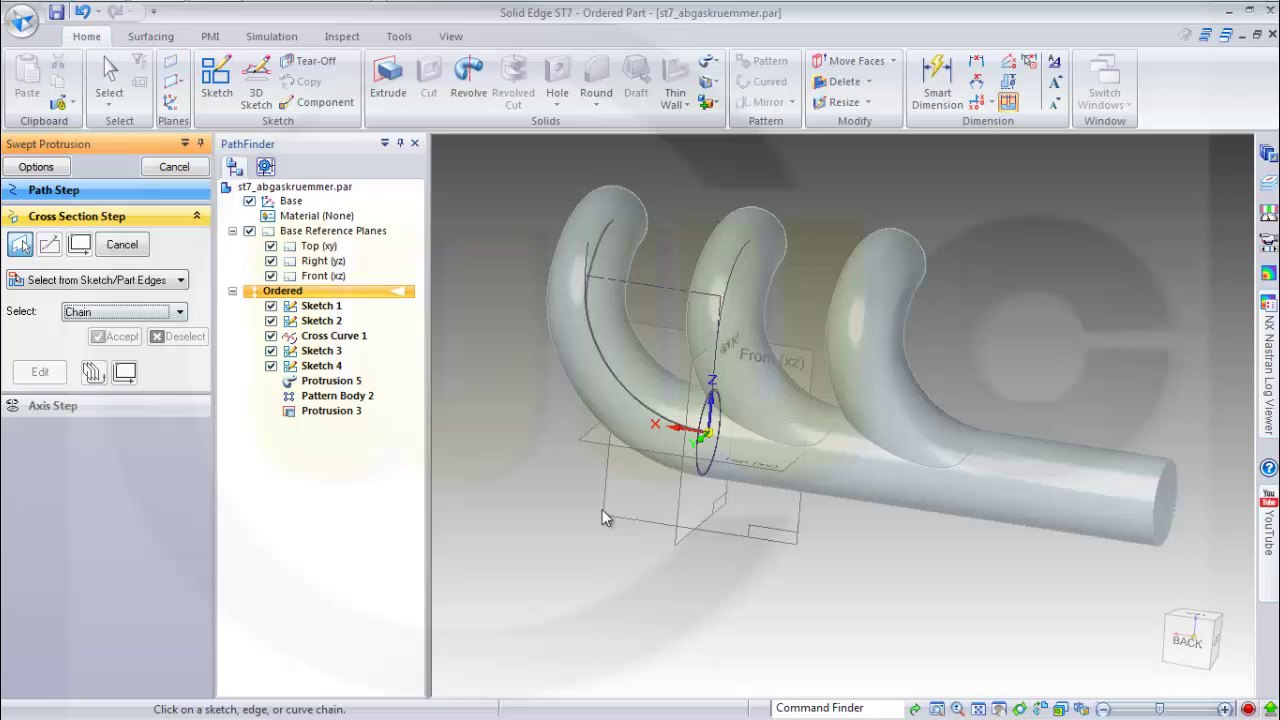
{"action": "scroll", "coordinate": [716, 495], "scroll_direction": "up", "scroll_amount": 5}
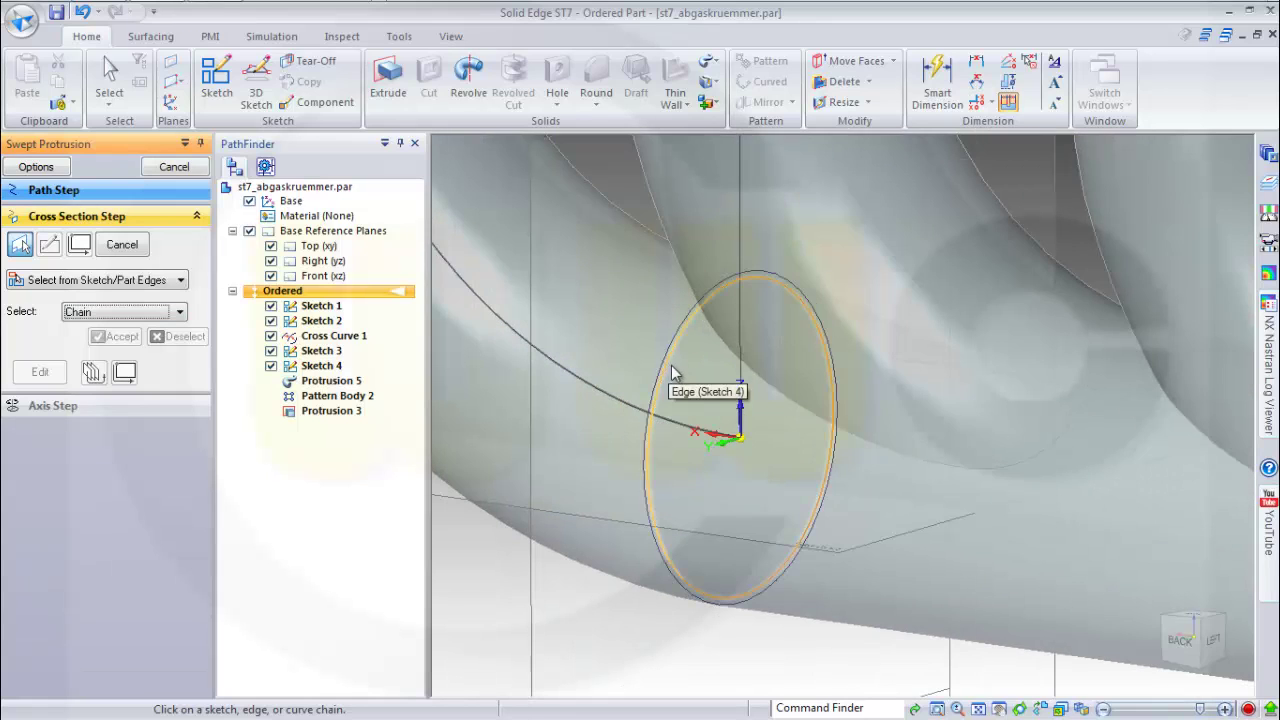
{"action": "left_click", "coordinate": [668, 364]}
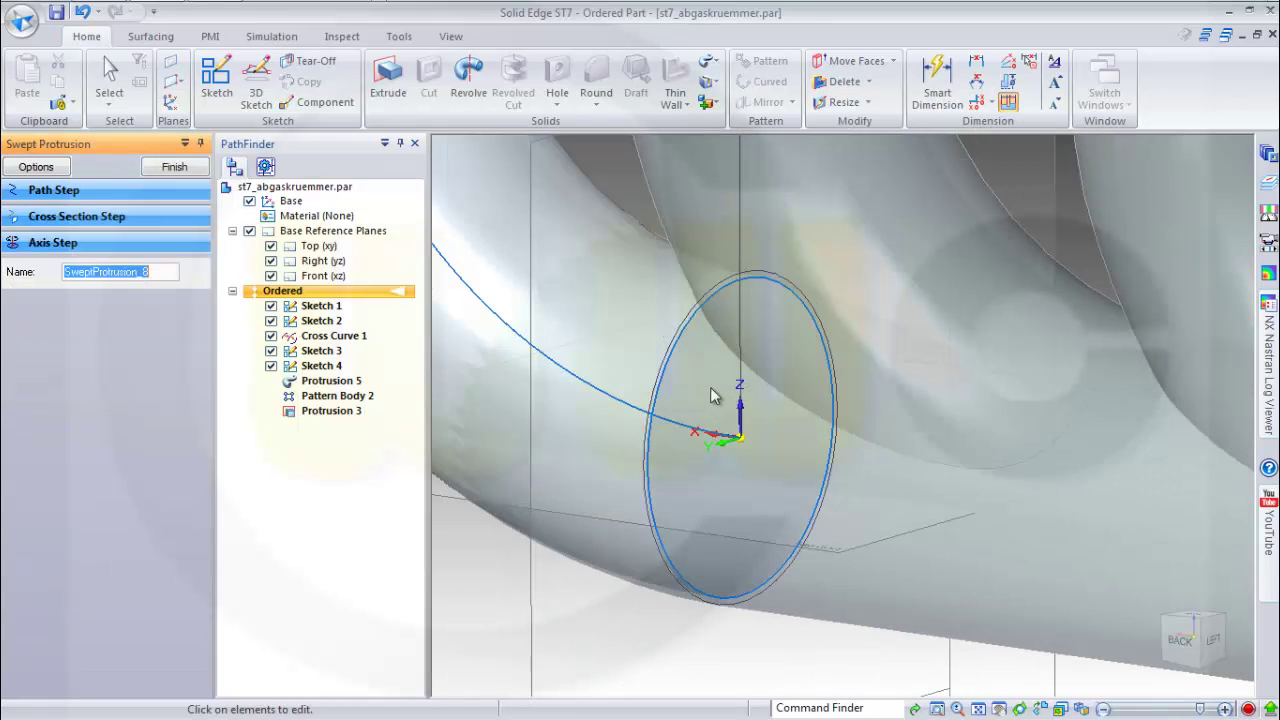
{"action": "left_click", "coordinate": [40, 170]}
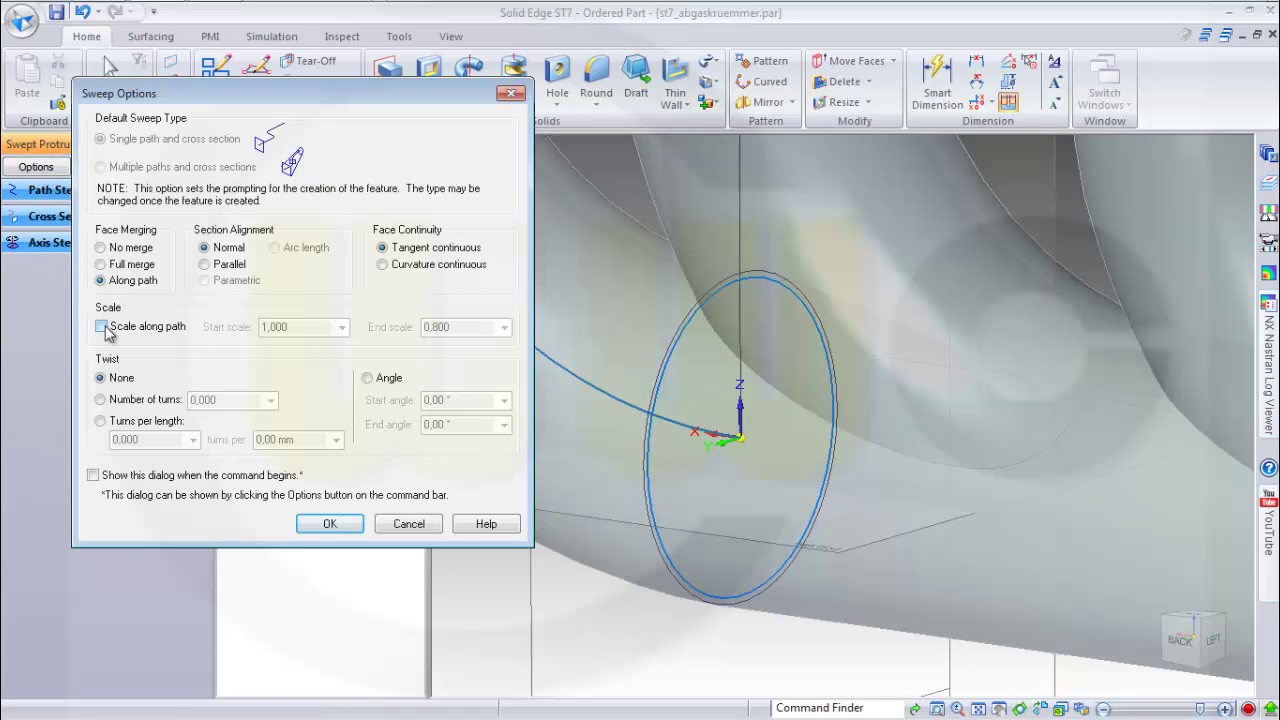
{"action": "left_click", "coordinate": [101, 327]}
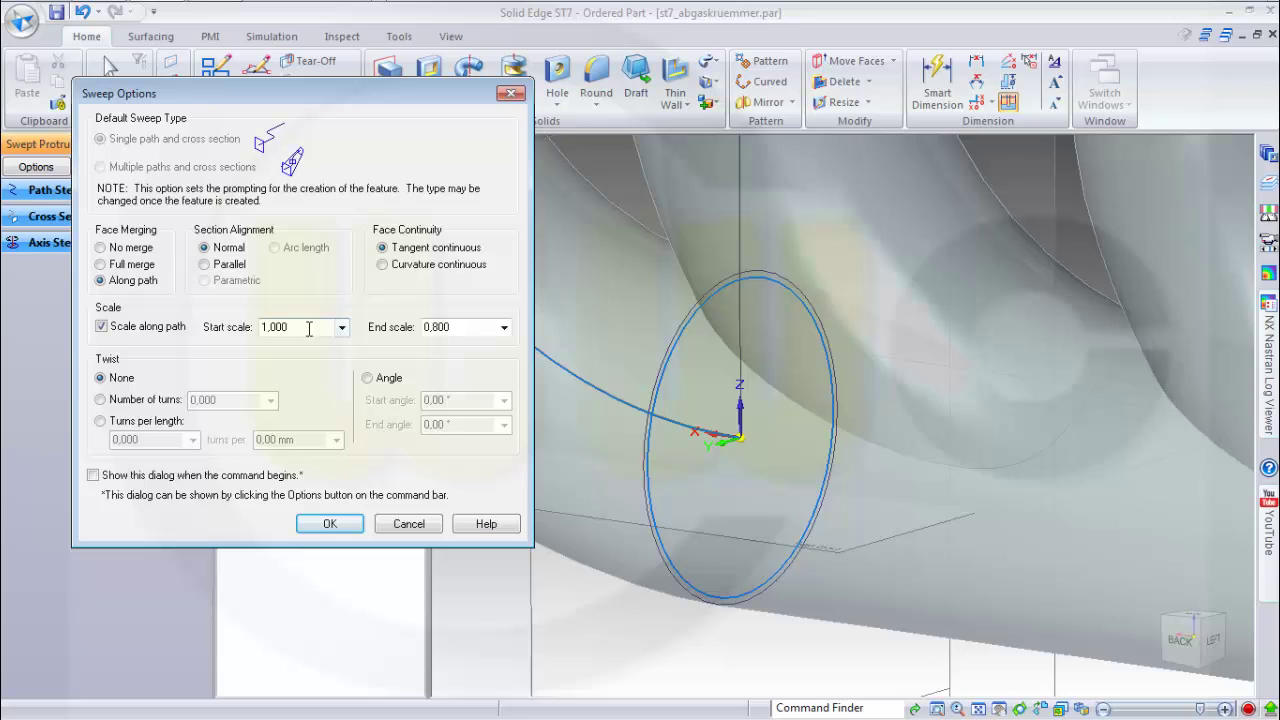
{"action": "left_click", "coordinate": [340, 524]}
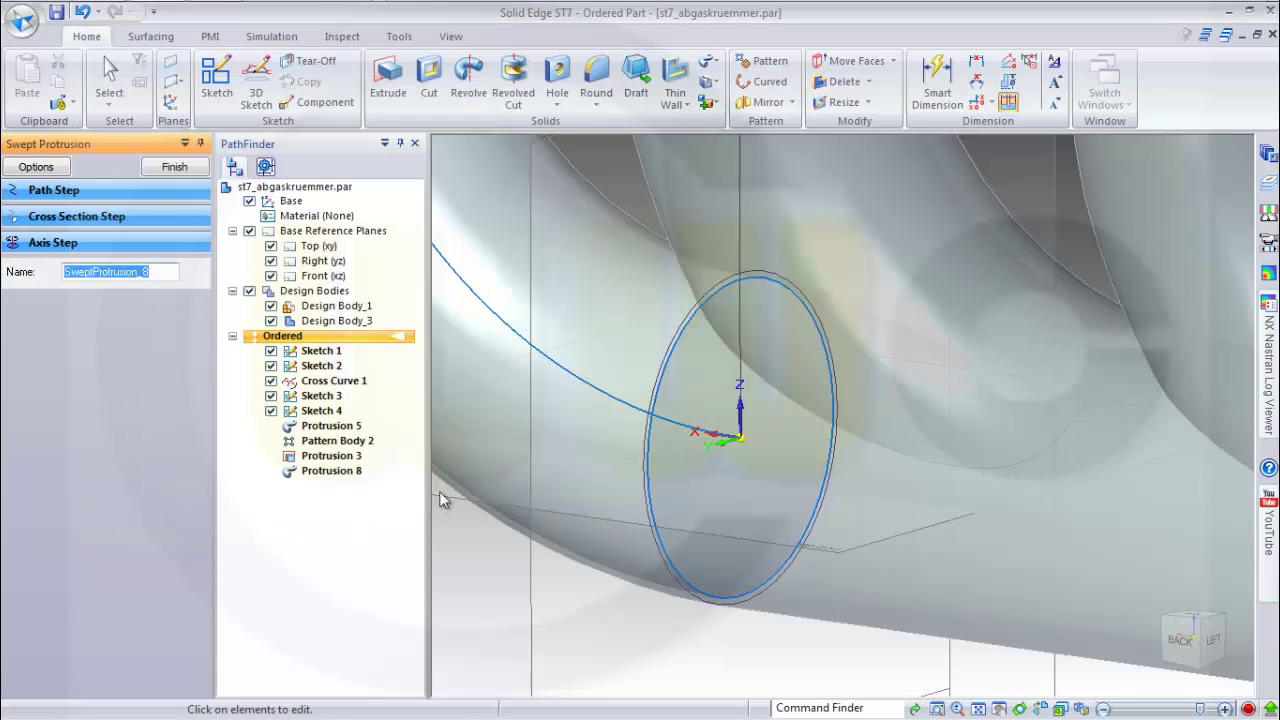
{"action": "scroll", "coordinate": [525, 432], "scroll_direction": "down", "scroll_amount": 5}
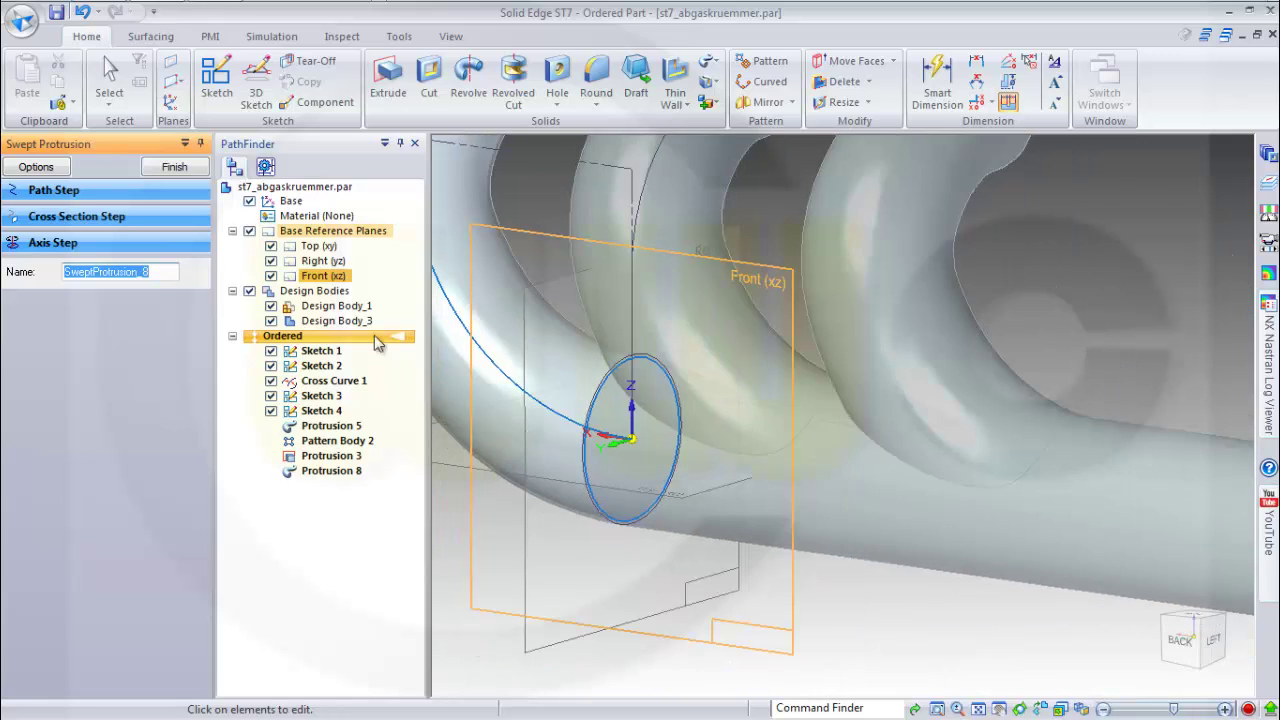
Step: End the sweep command and hide Design Body_1 so only Protrusion 8 shows
{"action": "left_click", "coordinate": [186, 190]}
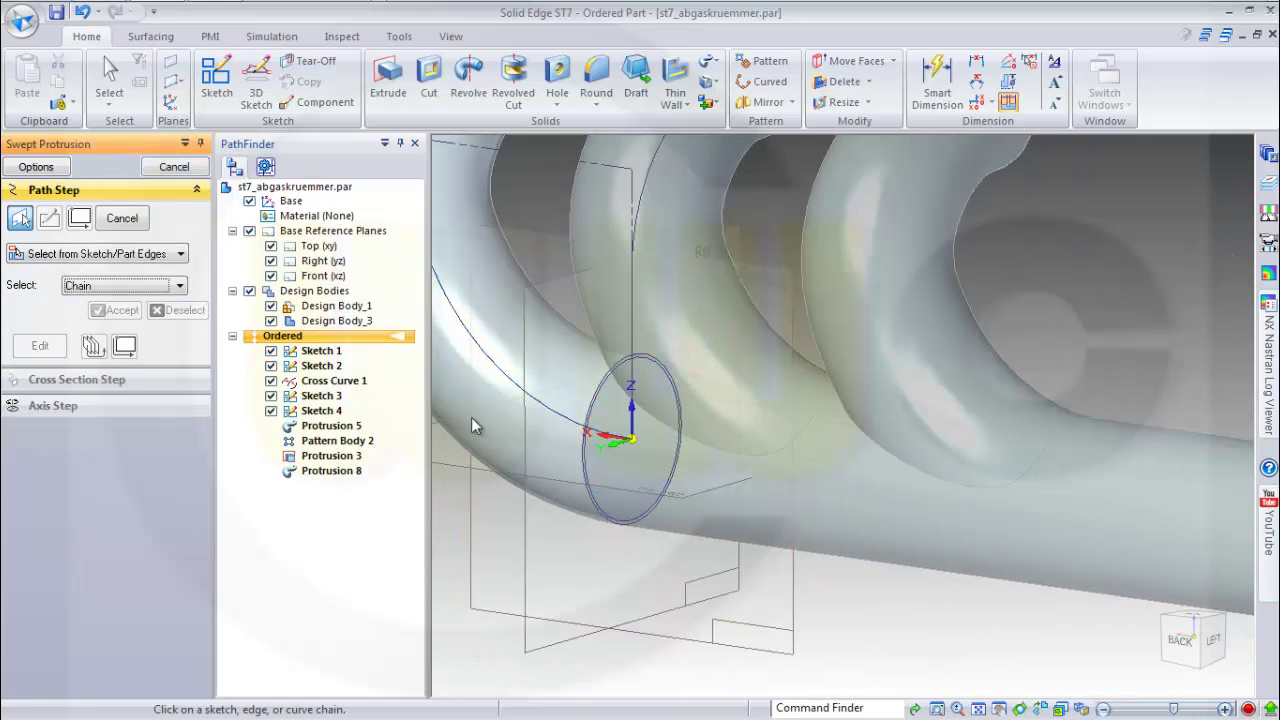
{"action": "middle_click_drag", "start_coordinate": [474, 426], "coordinate": [693, 349]}
{"action": "scroll", "coordinate": [711, 361], "scroll_direction": "down", "scroll_amount": 3}
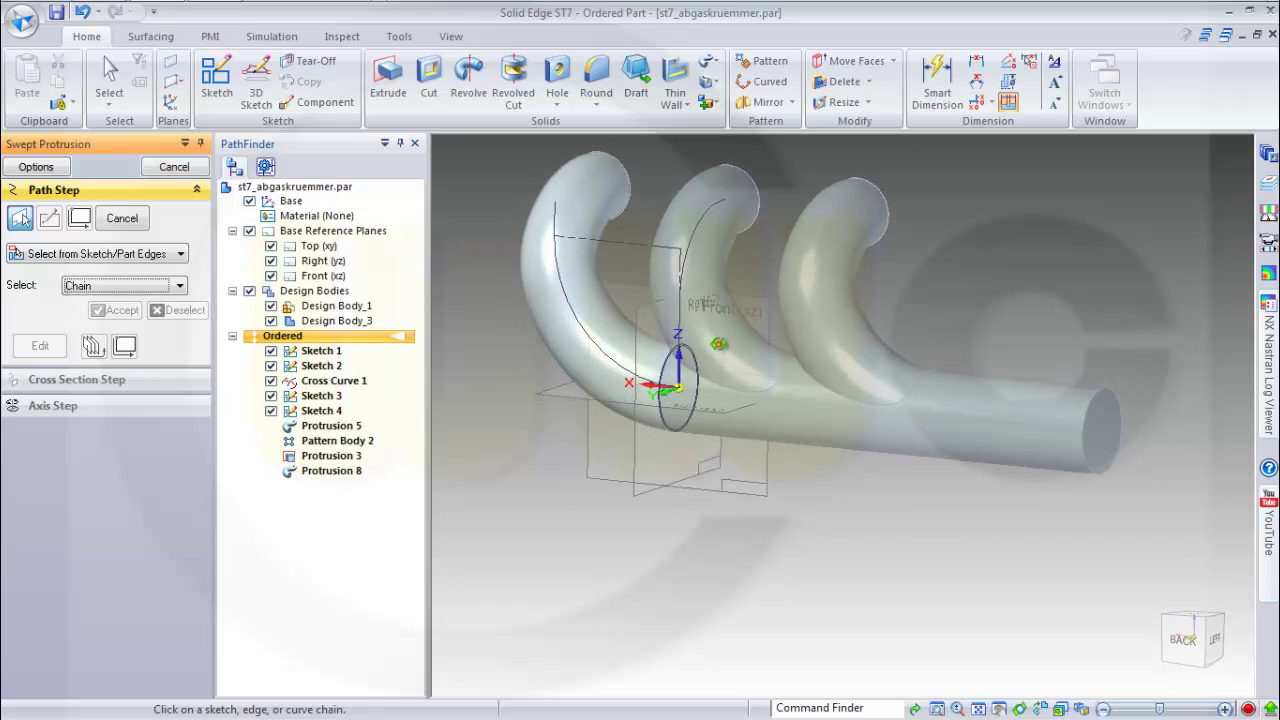
{"action": "left_click", "coordinate": [173, 168]}
{"action": "left_click", "coordinate": [271, 306]}
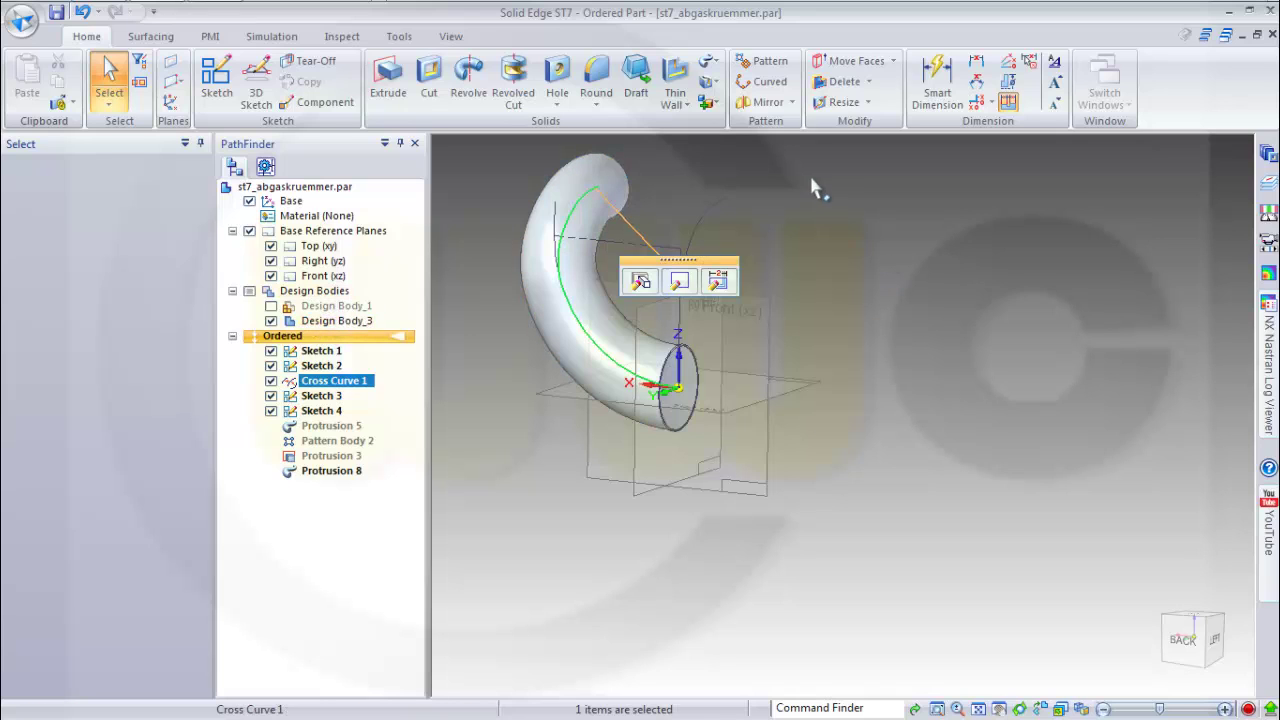
Step: Pattern the tapered tube as a Body, sketching the layout on the Front plane
{"action": "left_click", "coordinate": [763, 61]}
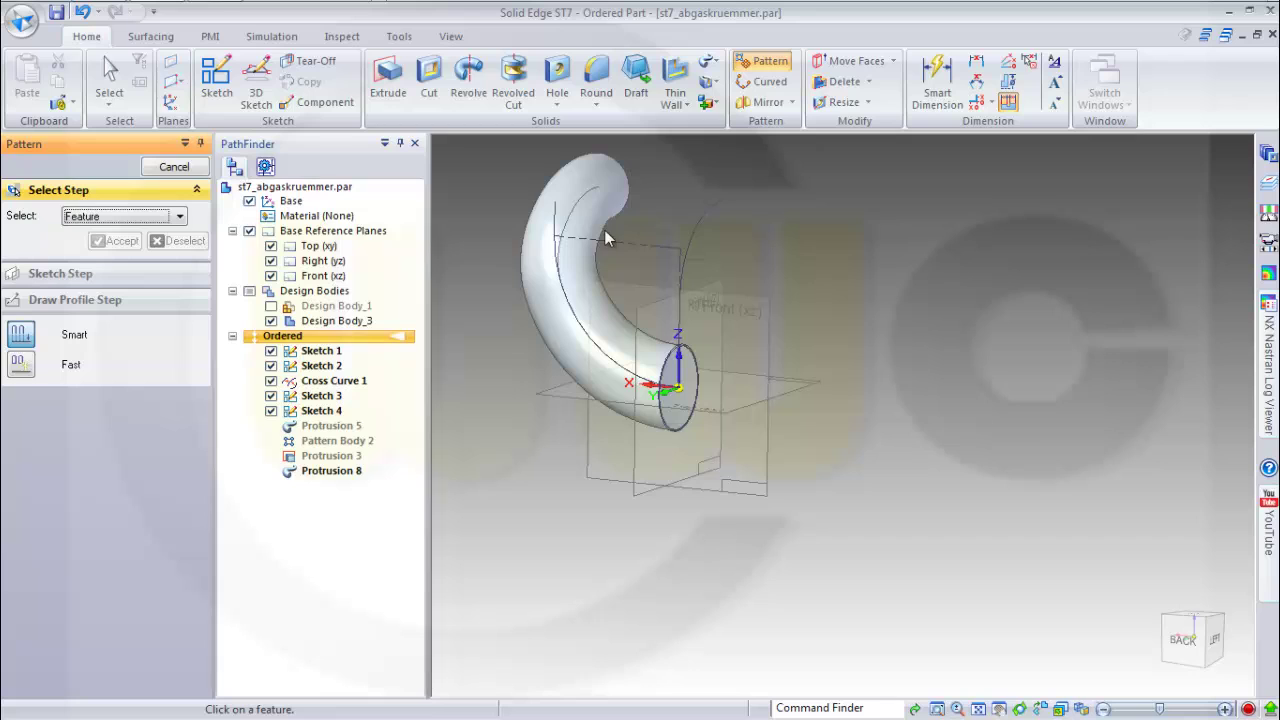
{"action": "left_click", "coordinate": [180, 217]}
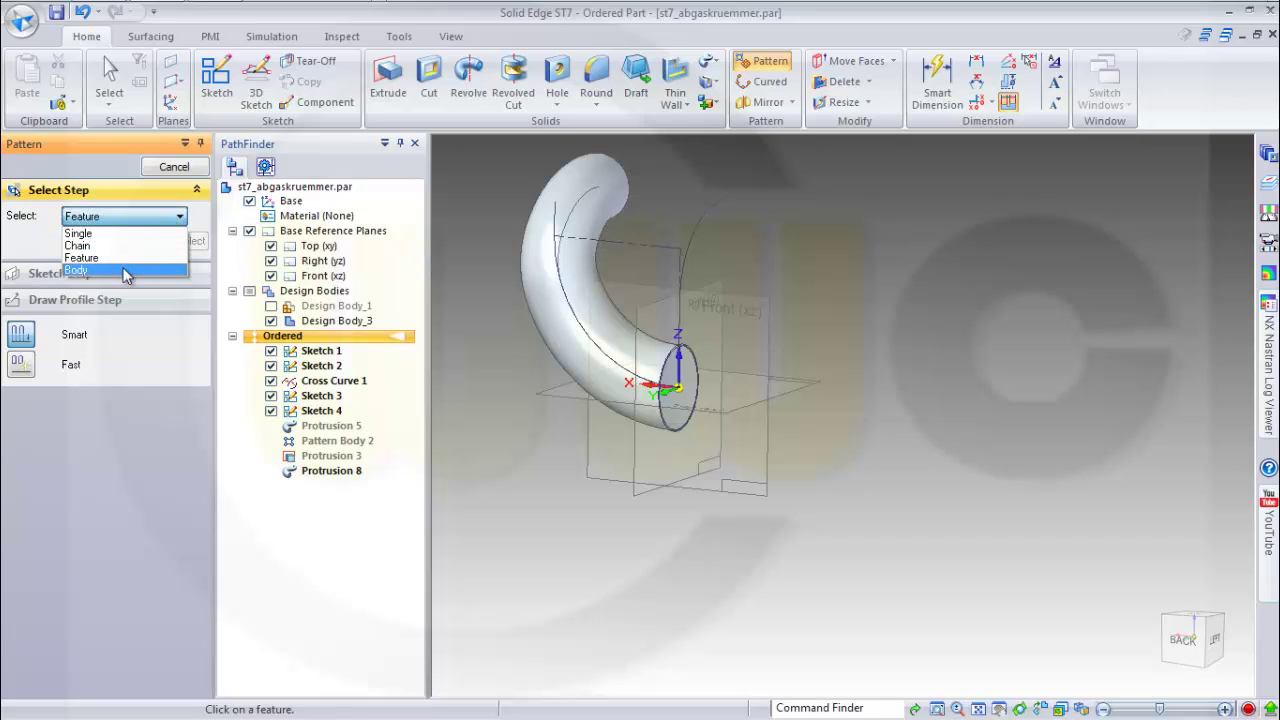
{"action": "left_click", "coordinate": [132, 268]}
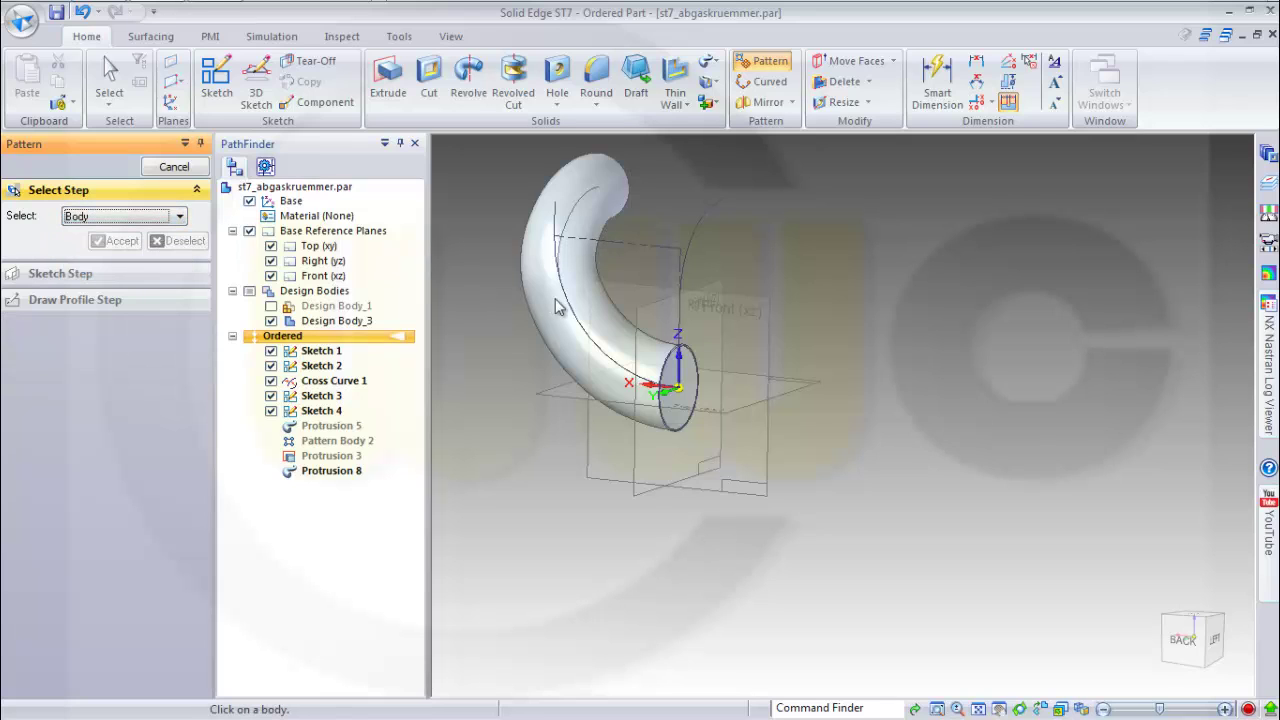
{"action": "left_click", "coordinate": [564, 337]}
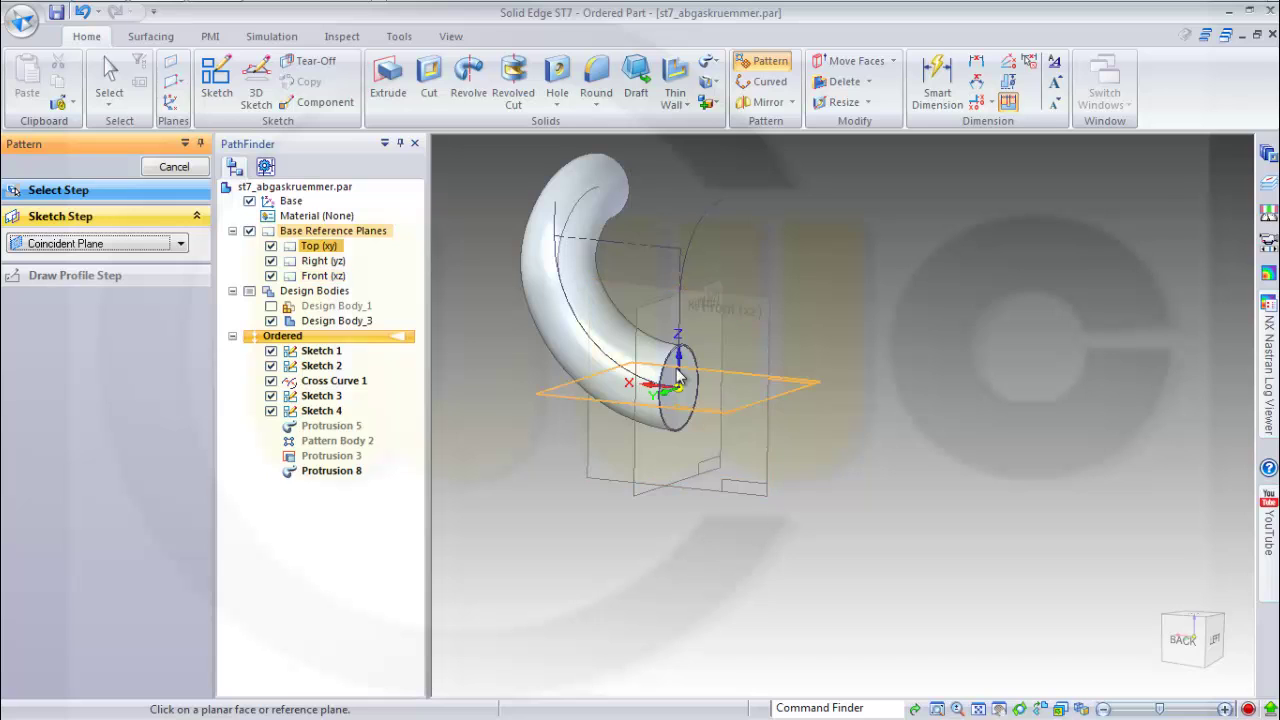
{"action": "left_click", "coordinate": [751, 297]}
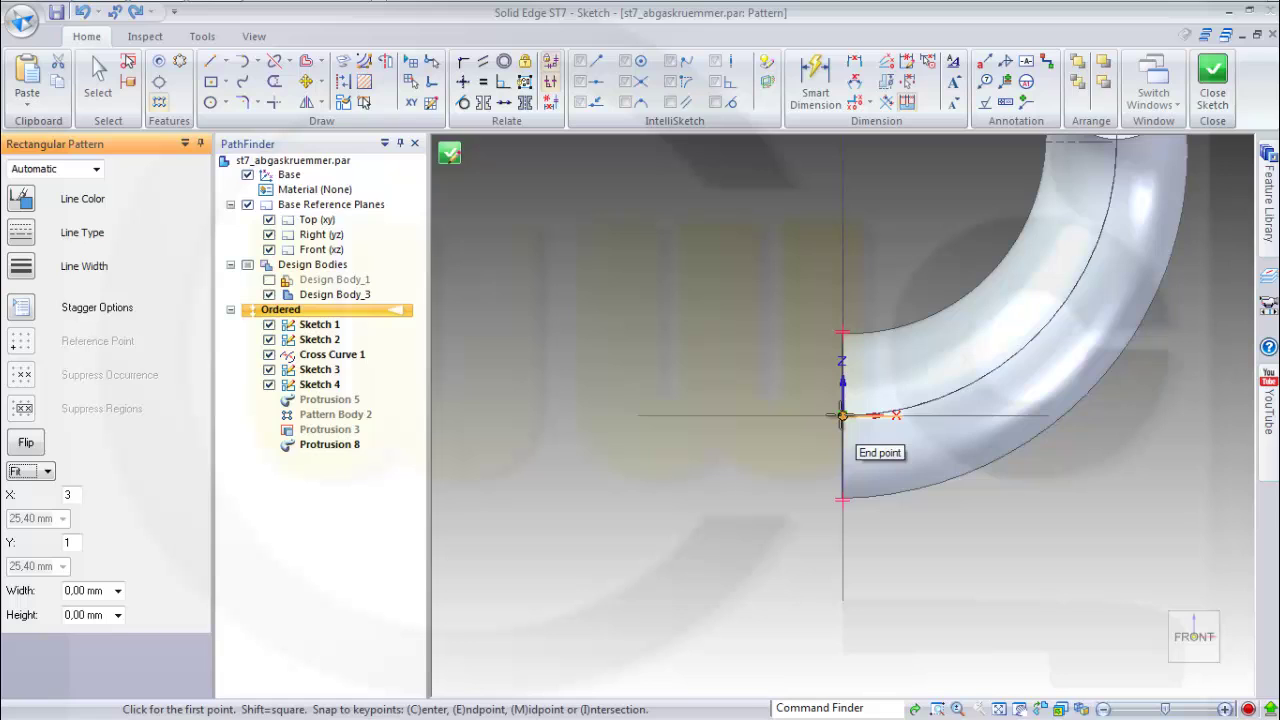
Step: Draw a rectangular pattern of 3 with Fixed 82,00 mm spacing and close the sketch
{"action": "left_click", "coordinate": [843, 416]}
{"action": "left_click", "coordinate": [549, 310]}
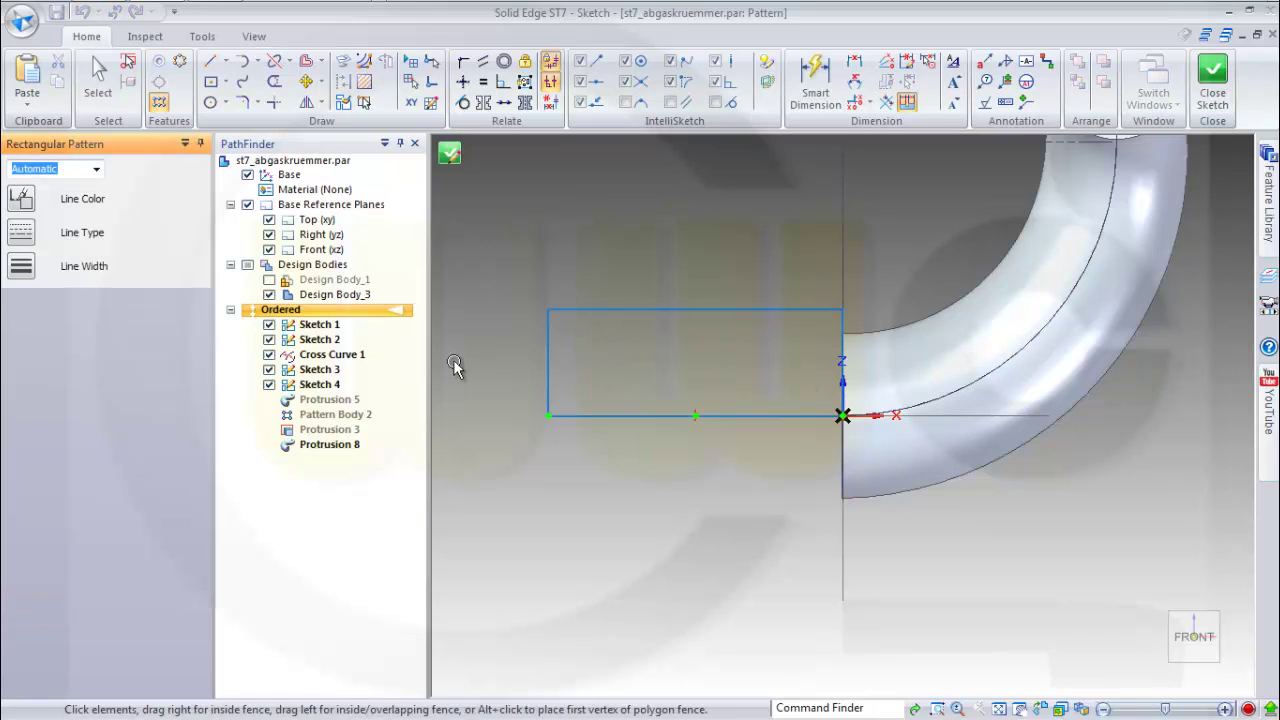
{"action": "left_click", "coordinate": [40, 472]}
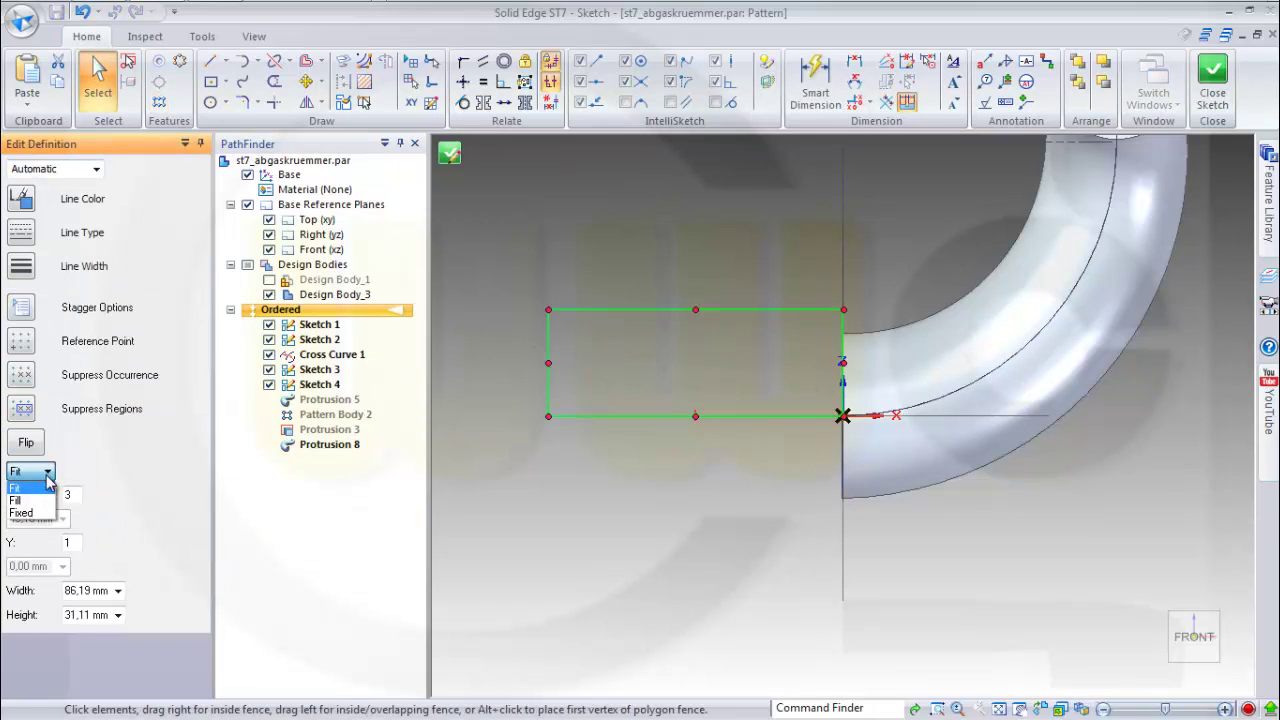
{"action": "left_click", "coordinate": [48, 510]}
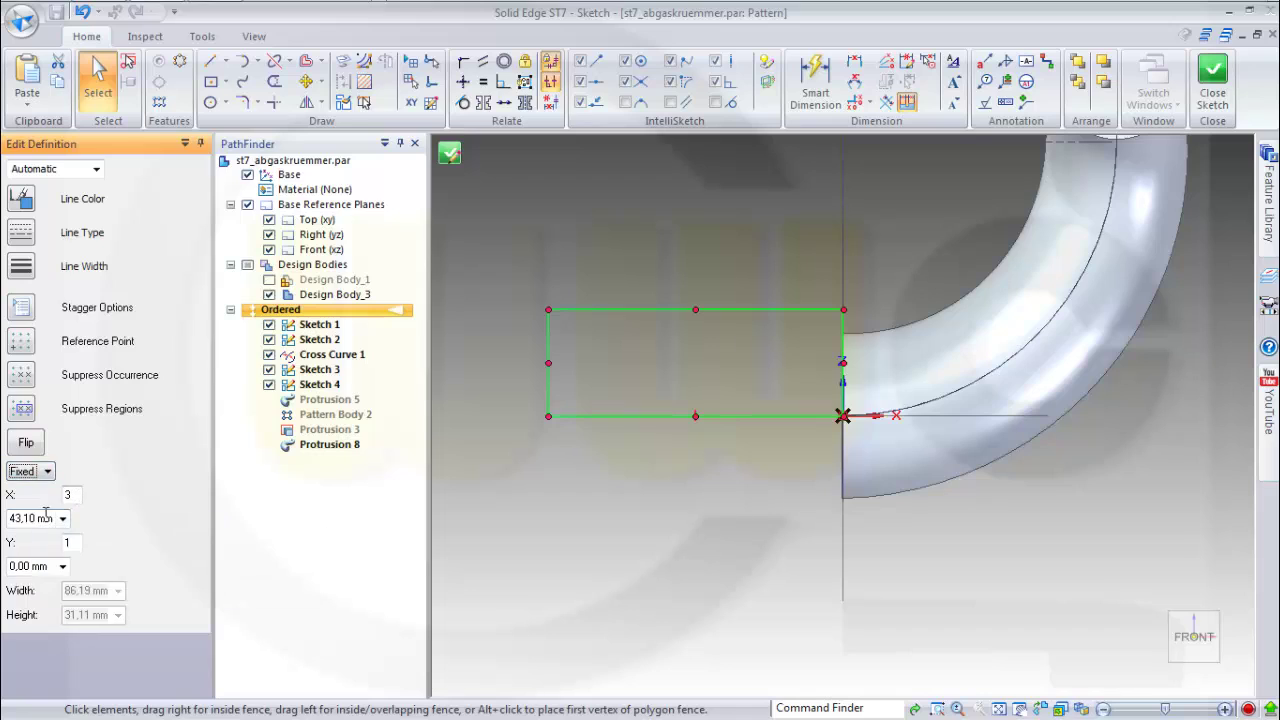
{"action": "left_click", "coordinate": [20, 517]}
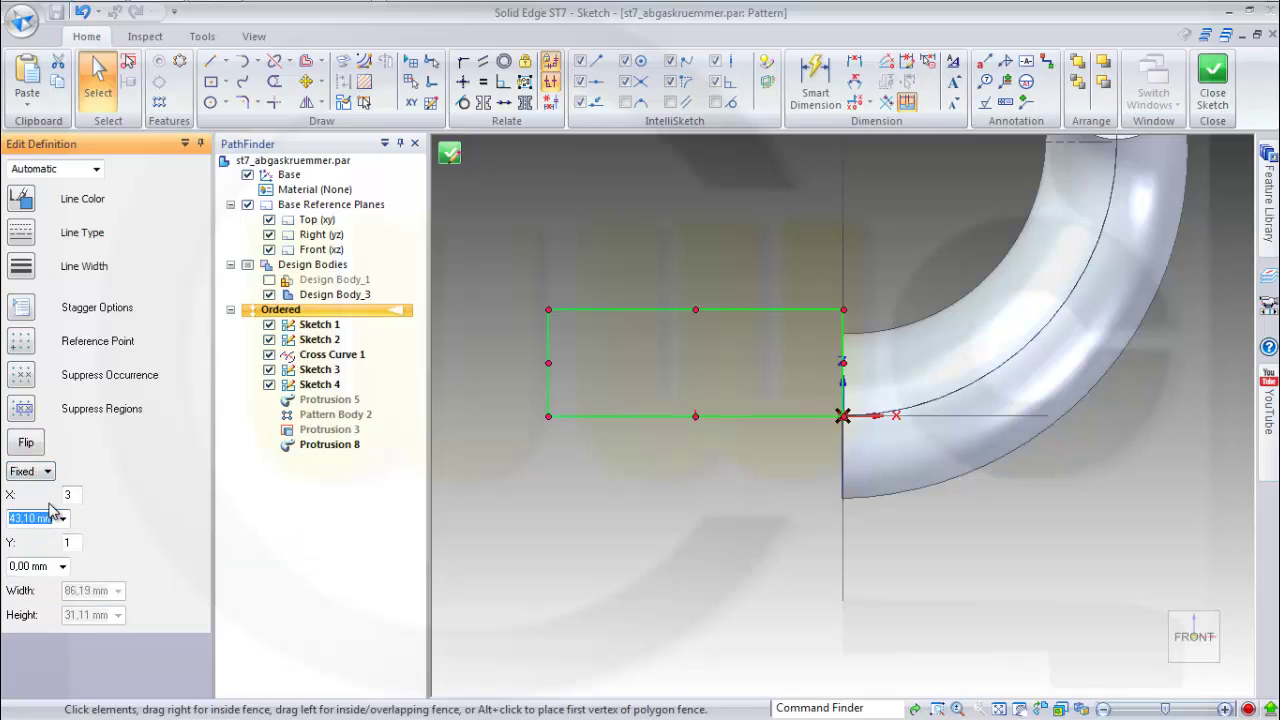
{"action": "key", "text": "Tab"}
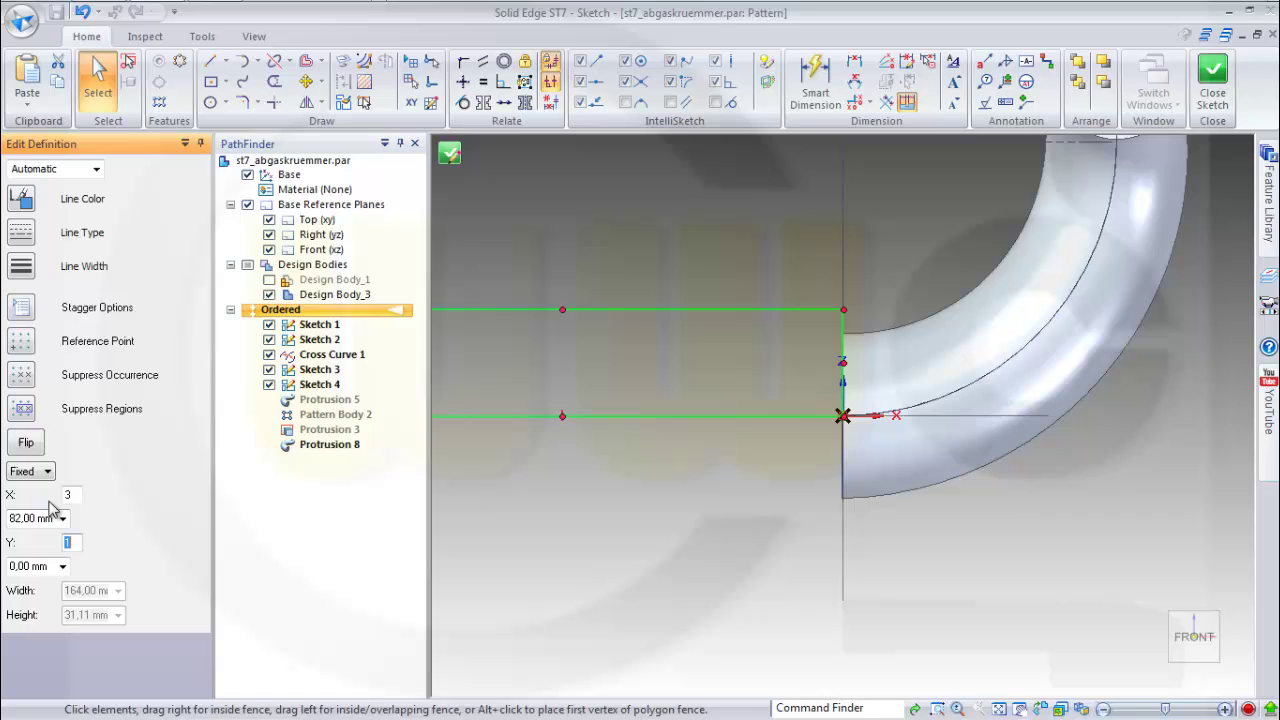
{"action": "right_click", "coordinate": [535, 226]}
{"action": "right_click", "coordinate": [535, 226]}
{"action": "left_click", "coordinate": [450, 160]}
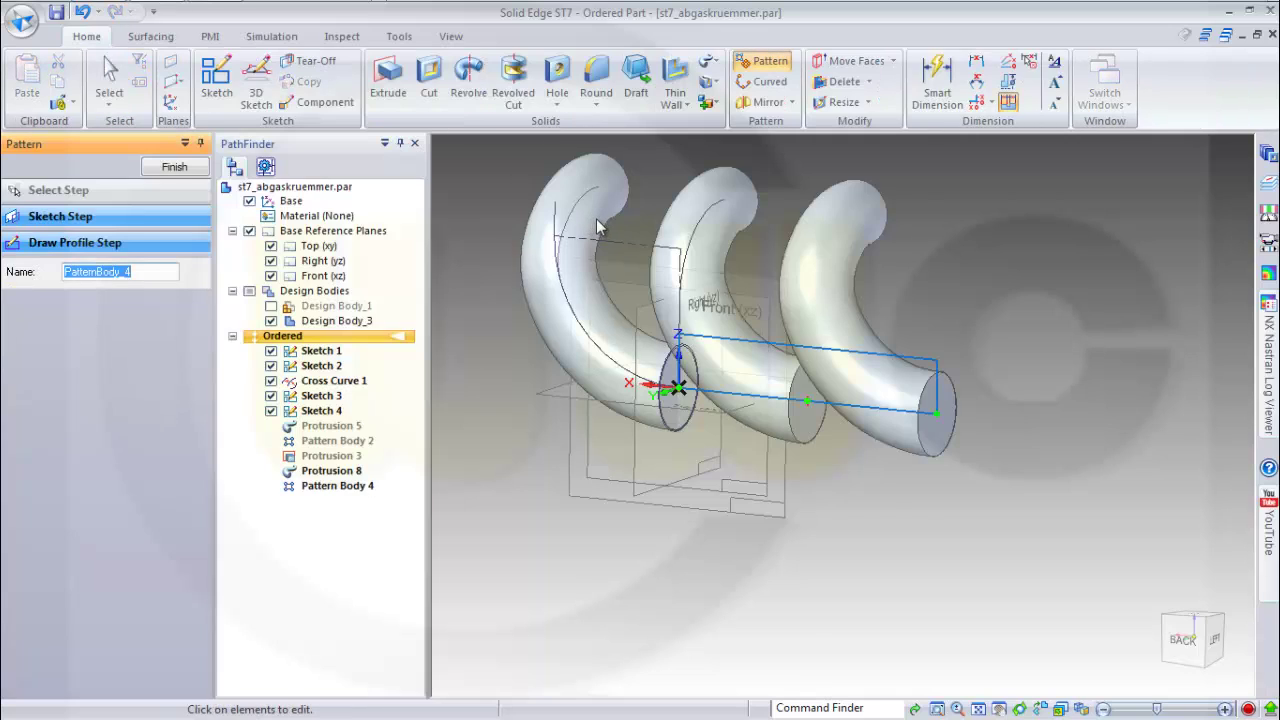
Step: Finish Pattern Body 4, then extrude the circle 269 mm toward the side under the curved tubes
{"action": "left_click", "coordinate": [174, 167]}
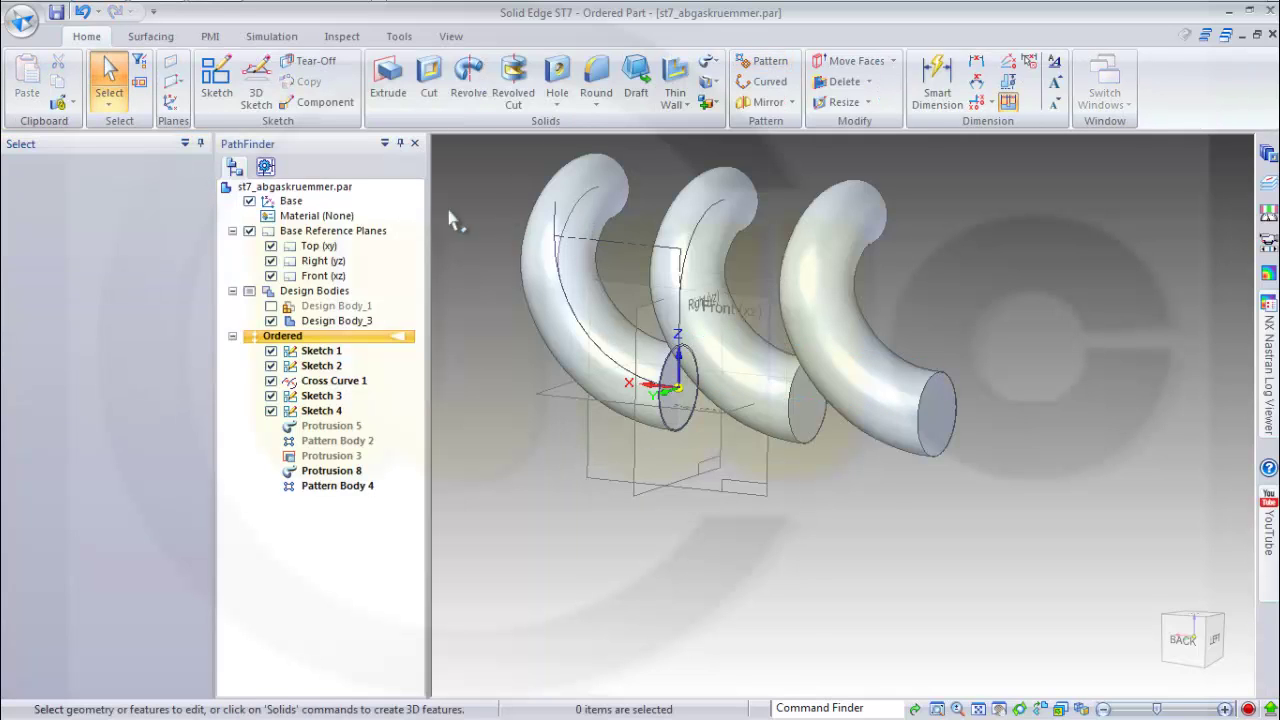
{"action": "left_click", "coordinate": [398, 80]}
{"action": "scroll", "coordinate": [692, 423], "scroll_direction": "up", "scroll_amount": 3}
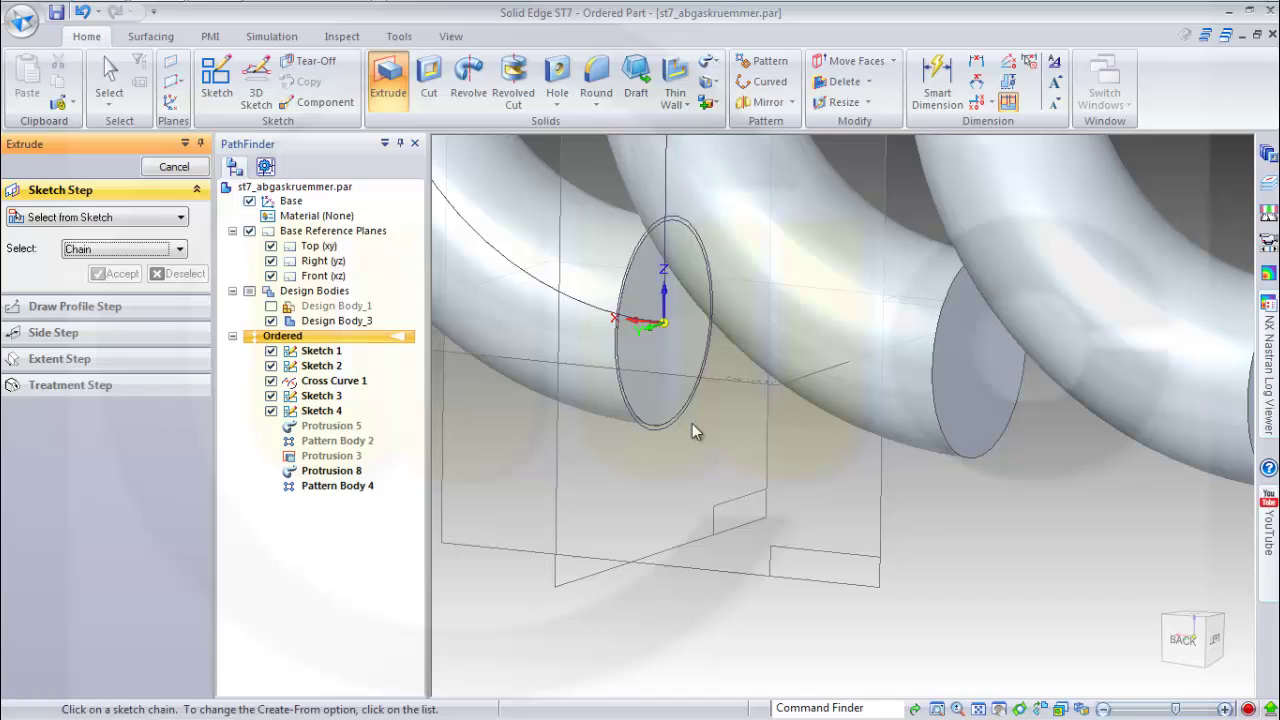
{"action": "left_click", "coordinate": [688, 403]}
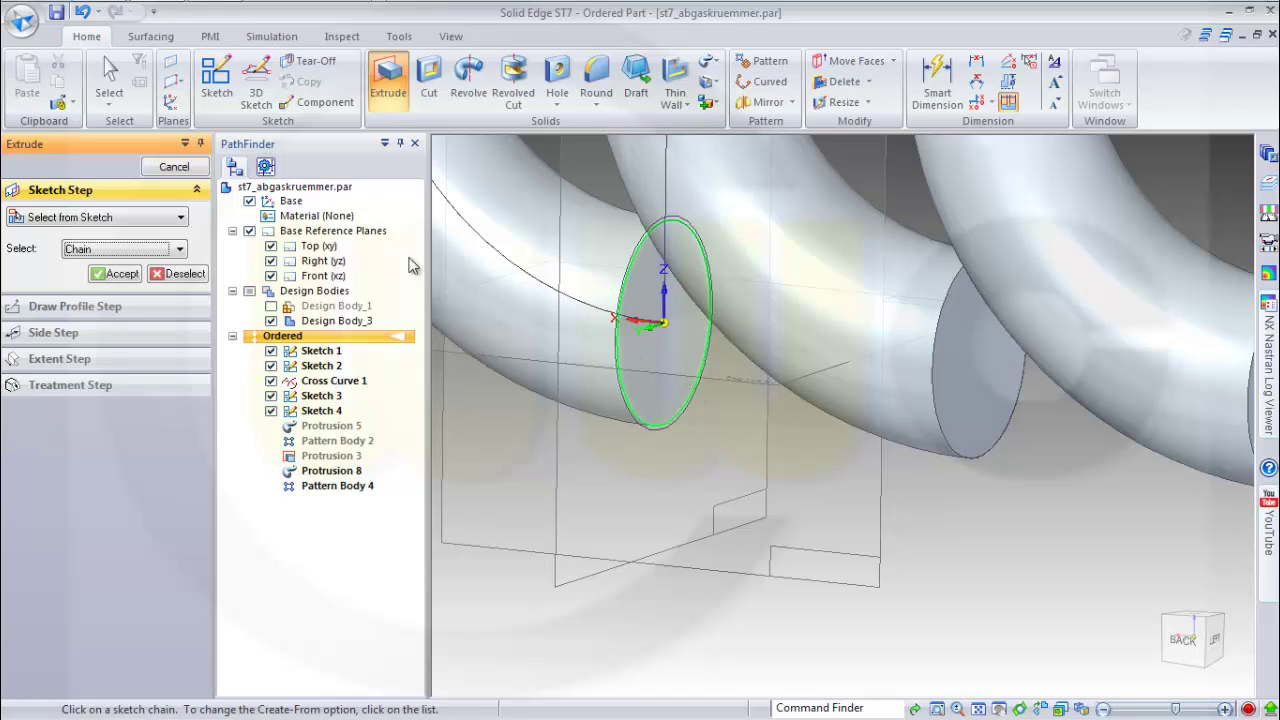
{"action": "left_click", "coordinate": [120, 273]}
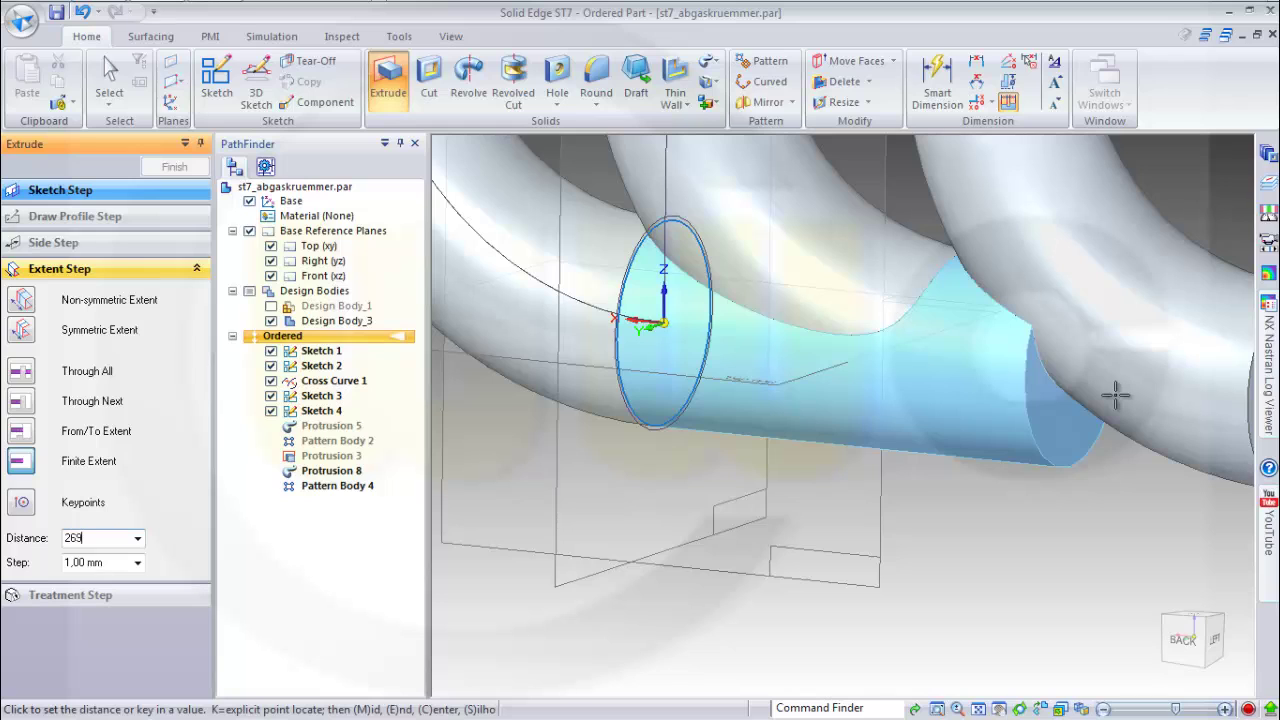
{"action": "scroll", "coordinate": [1168, 514], "scroll_direction": "down", "scroll_amount": 1}
{"action": "left_click", "coordinate": [1158, 516]}
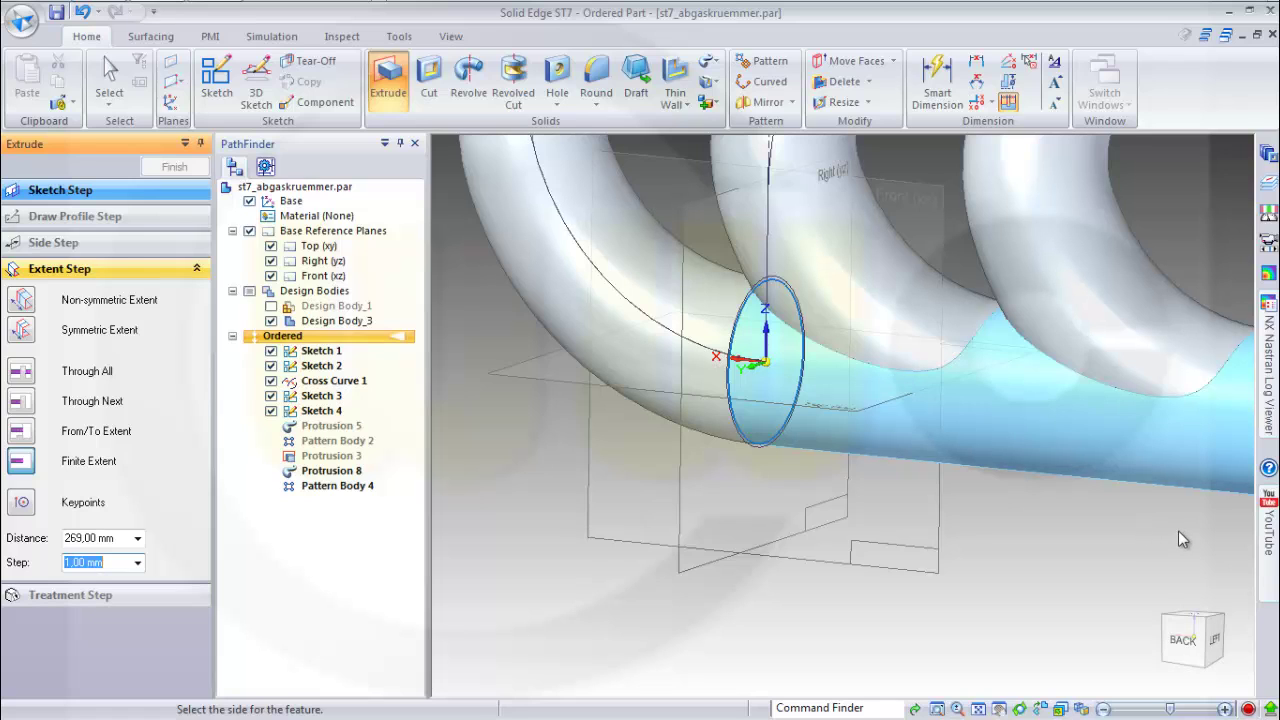
{"action": "left_click", "coordinate": [1178, 531]}
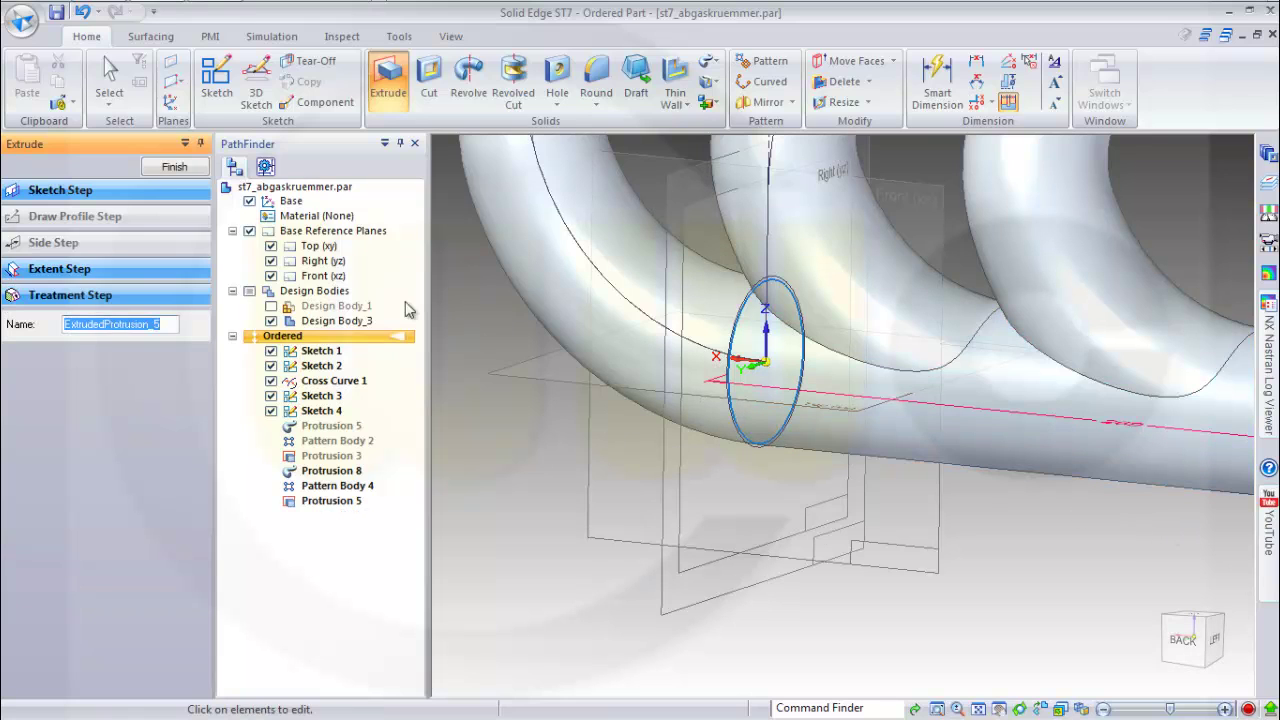
Step: Exit the extrude command and make Design Body_1 visible again
{"action": "left_click", "coordinate": [174, 166]}
{"action": "scroll", "coordinate": [858, 260], "scroll_direction": "down", "scroll_amount": 3}
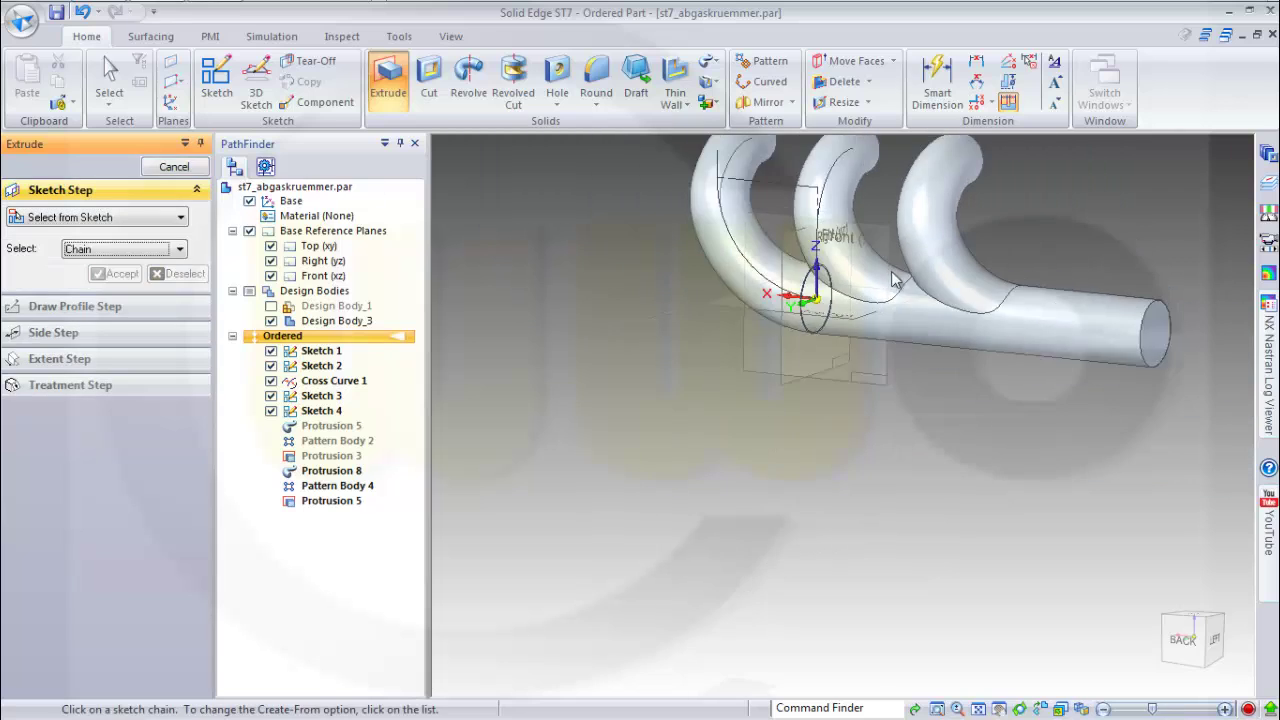
{"action": "scroll", "coordinate": [966, 170], "scroll_direction": "up", "scroll_amount": 1}
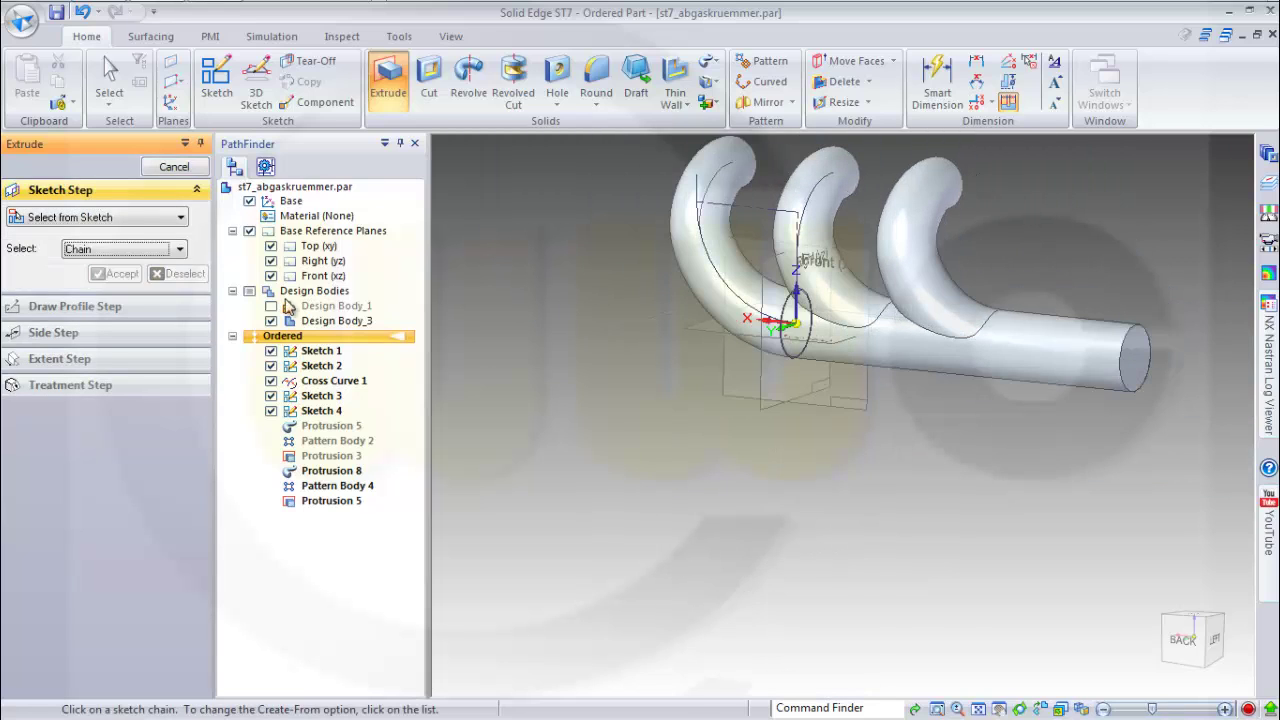
{"action": "left_click", "coordinate": [269, 306]}
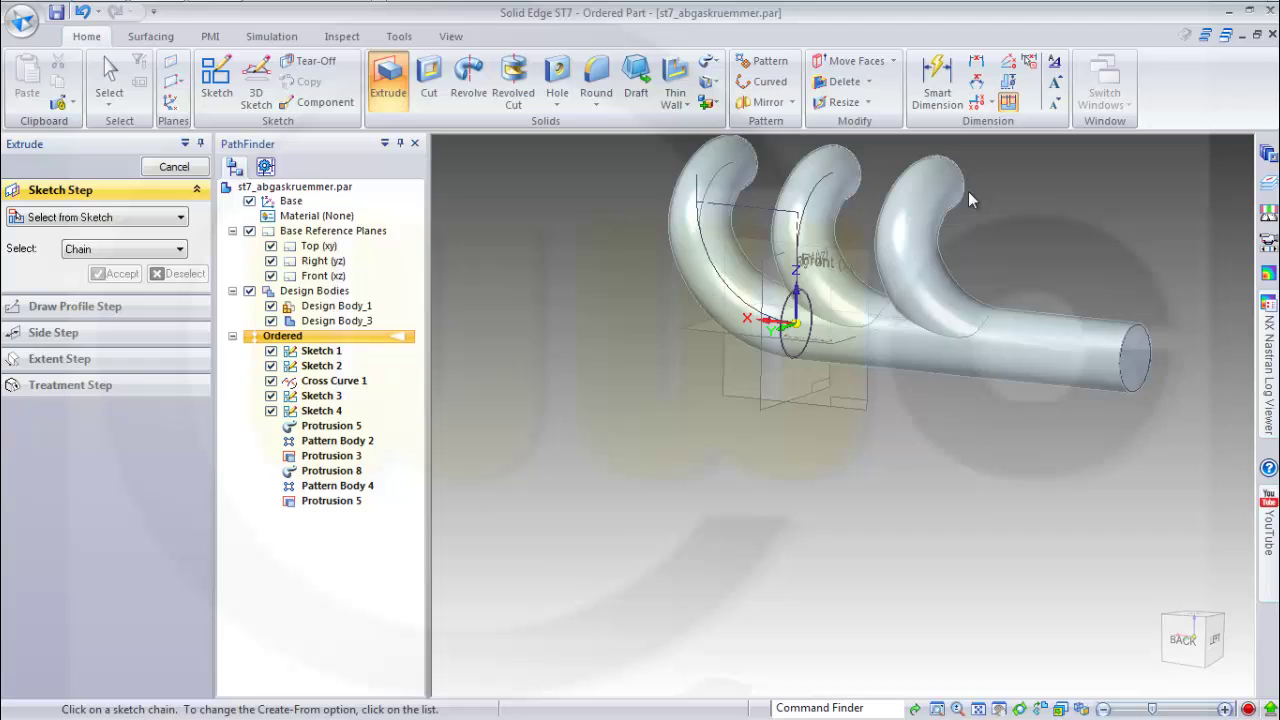
{"action": "scroll", "coordinate": [970, 196], "scroll_direction": "up", "scroll_amount": 1}
{"action": "scroll", "coordinate": [970, 196], "scroll_direction": "down", "scroll_amount": 1}
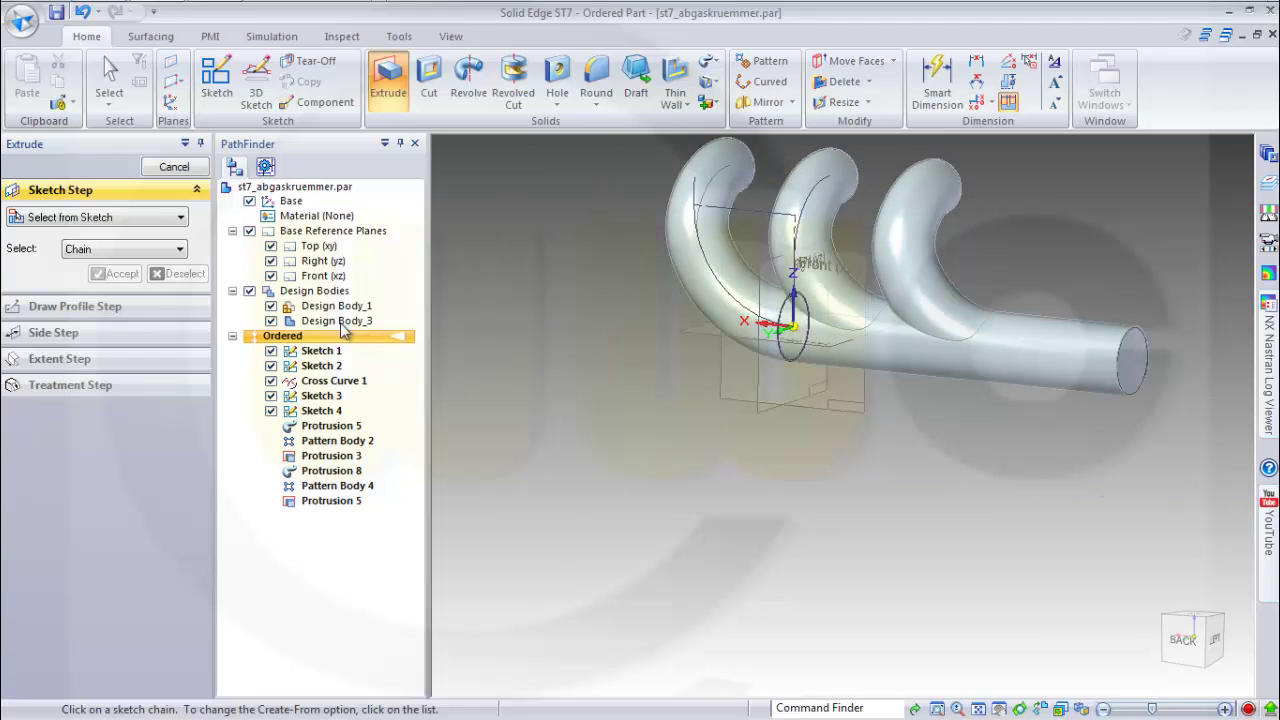
{"action": "left_click", "coordinate": [174, 167]}
{"action": "scroll", "coordinate": [878, 165], "scroll_direction": "down", "scroll_amount": 1}
{"action": "scroll", "coordinate": [878, 165], "scroll_direction": "up", "scroll_amount": 1}
{"action": "scroll", "coordinate": [878, 165], "scroll_direction": "up", "scroll_amount": 2}
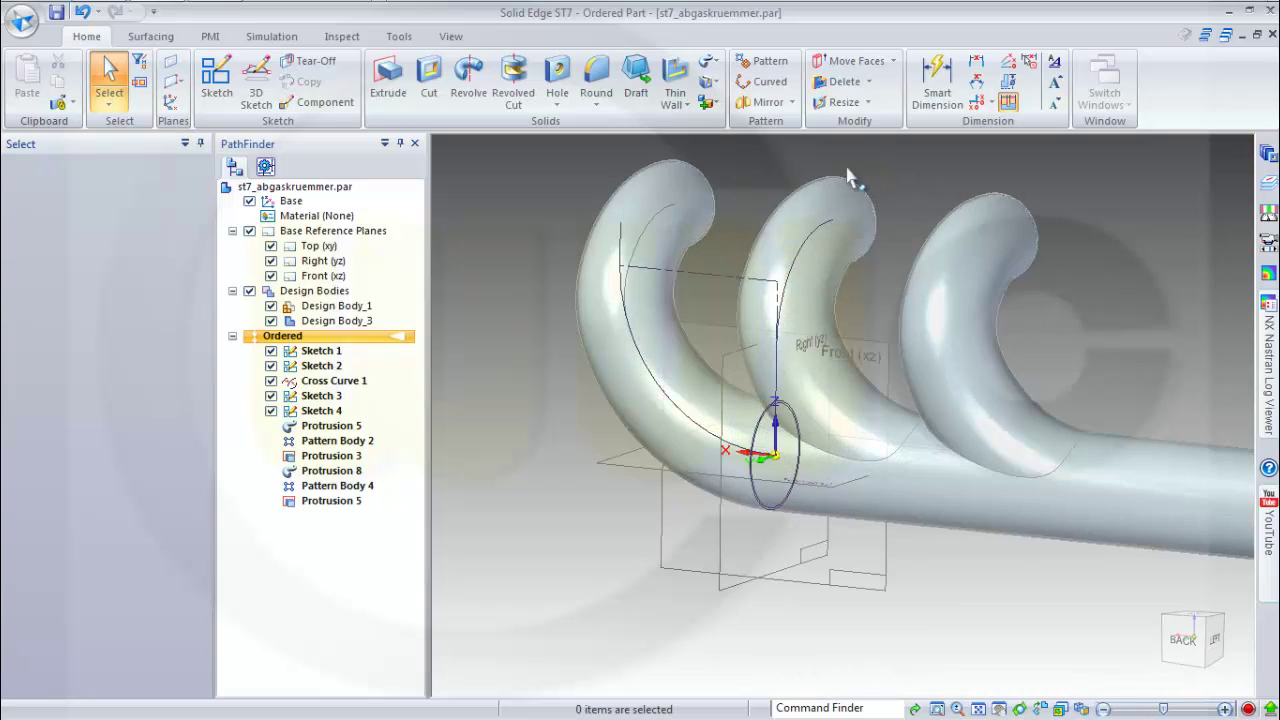
Step: Run a Subtract with Design Body_1 as the target and Design Body_3 as the tool
{"action": "left_click", "coordinate": [712, 104]}
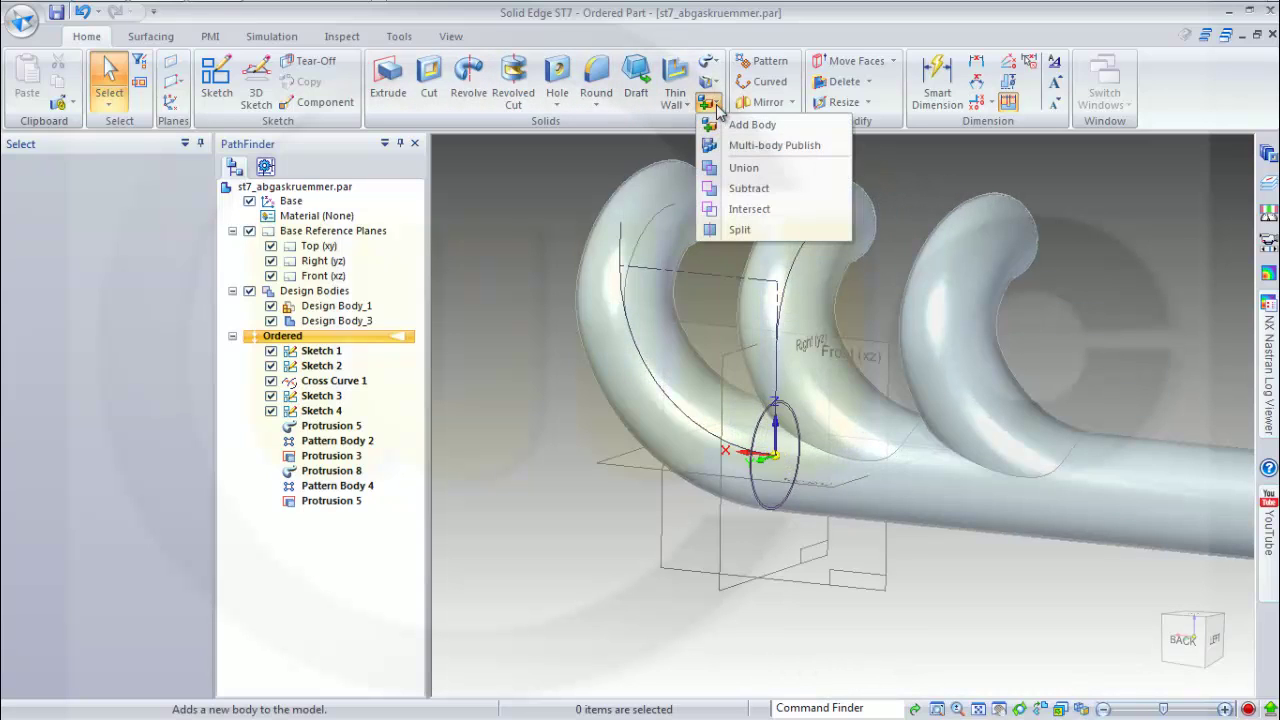
{"action": "left_click", "coordinate": [744, 189]}
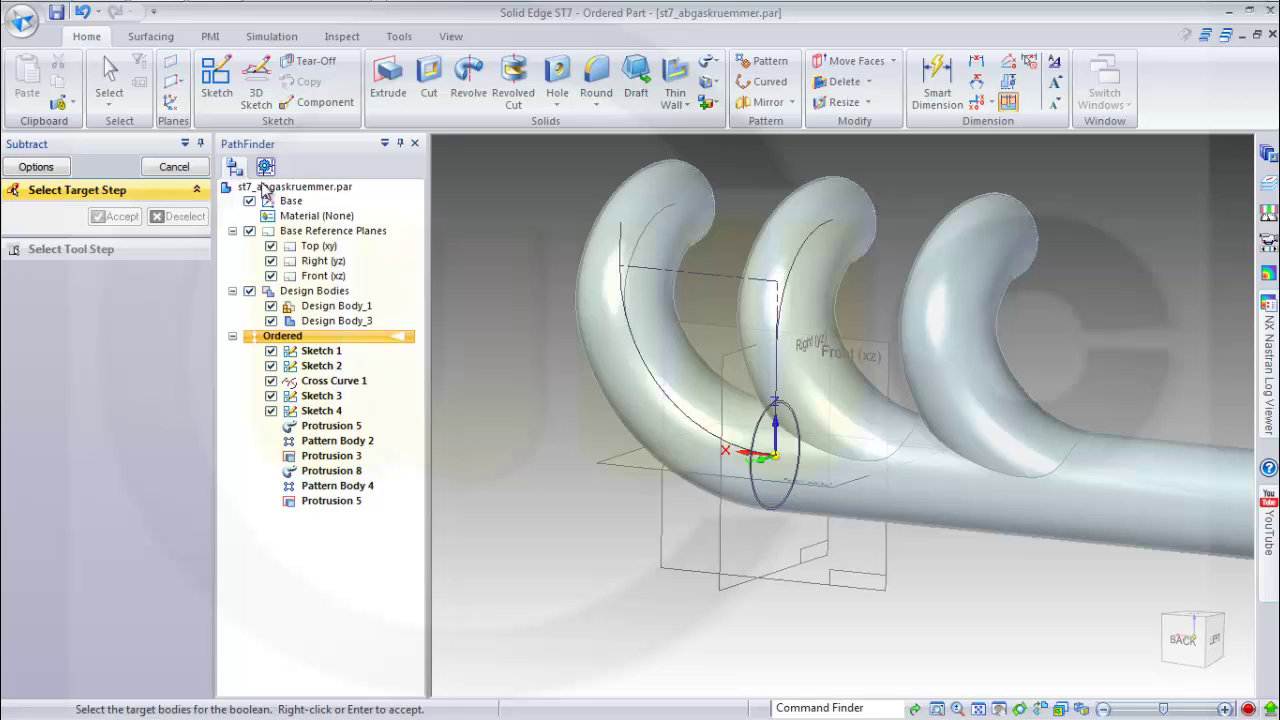
{"action": "left_click", "coordinate": [352, 309]}
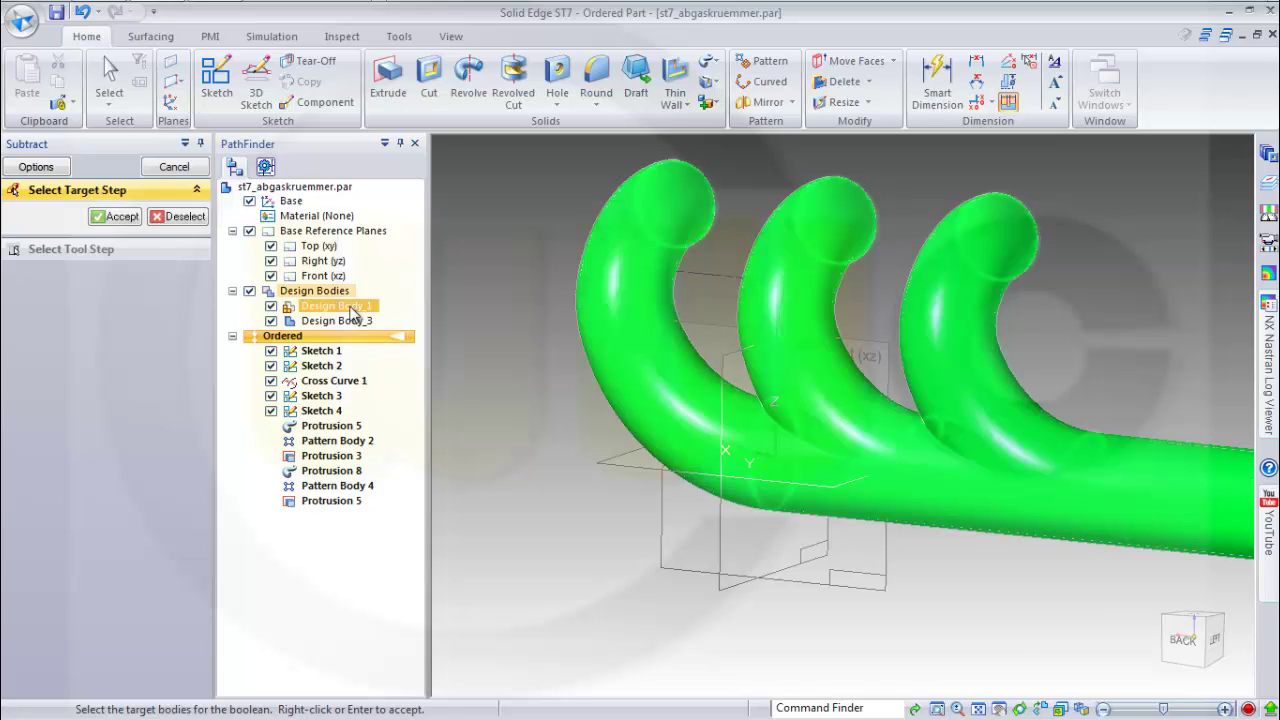
{"action": "left_click", "coordinate": [118, 217]}
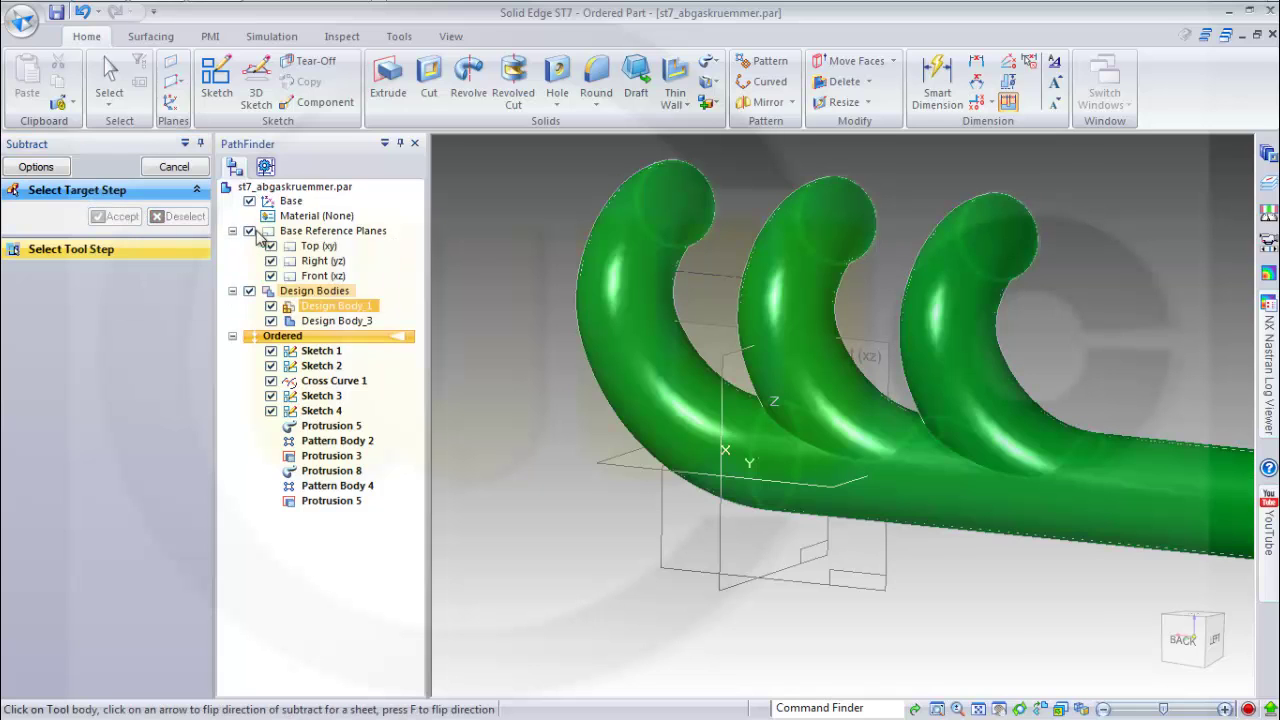
{"action": "left_click", "coordinate": [345, 320]}
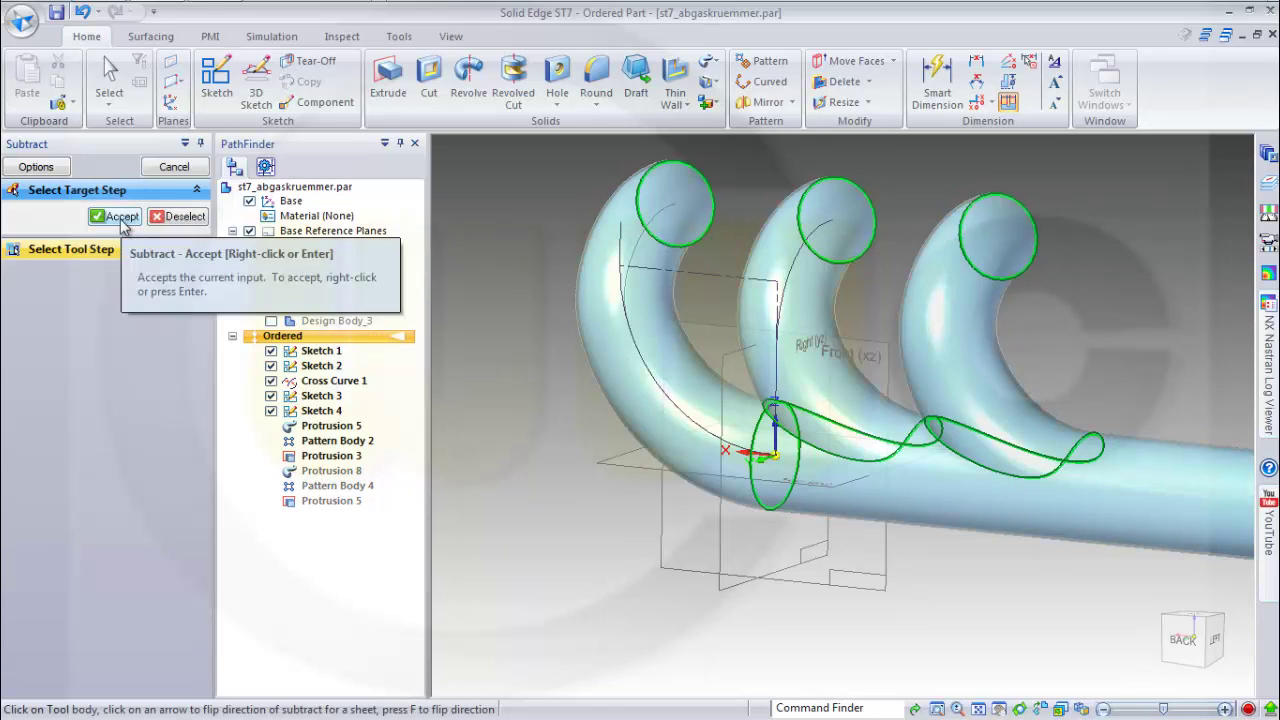
{"action": "left_click", "coordinate": [121, 216]}
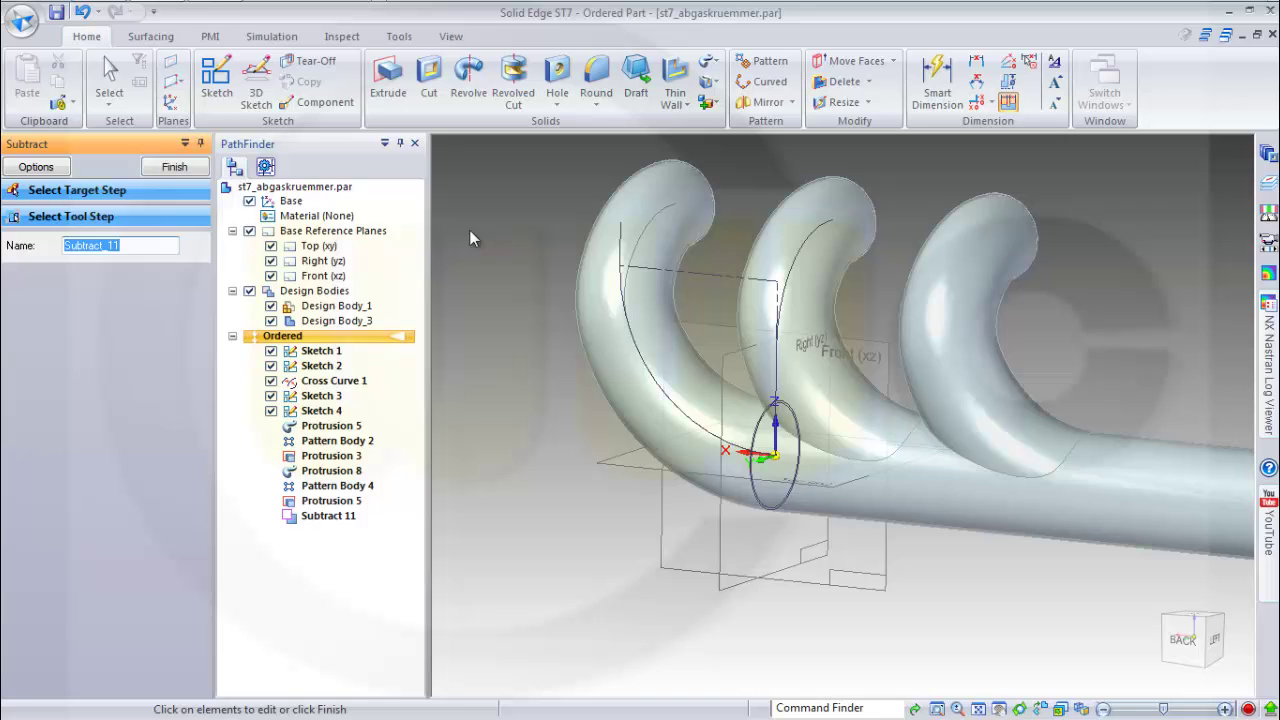
Step: Finish Subtract 11, hide Design Body_3 while keeping Design Body_1 shown, and inspect the hollow tubes
{"action": "left_click", "coordinate": [198, 168]}
{"action": "middle_click_drag", "start_coordinate": [1080, 362], "coordinate": [820, 318]}
{"action": "scroll", "coordinate": [820, 318], "scroll_direction": "down", "scroll_amount": 2}
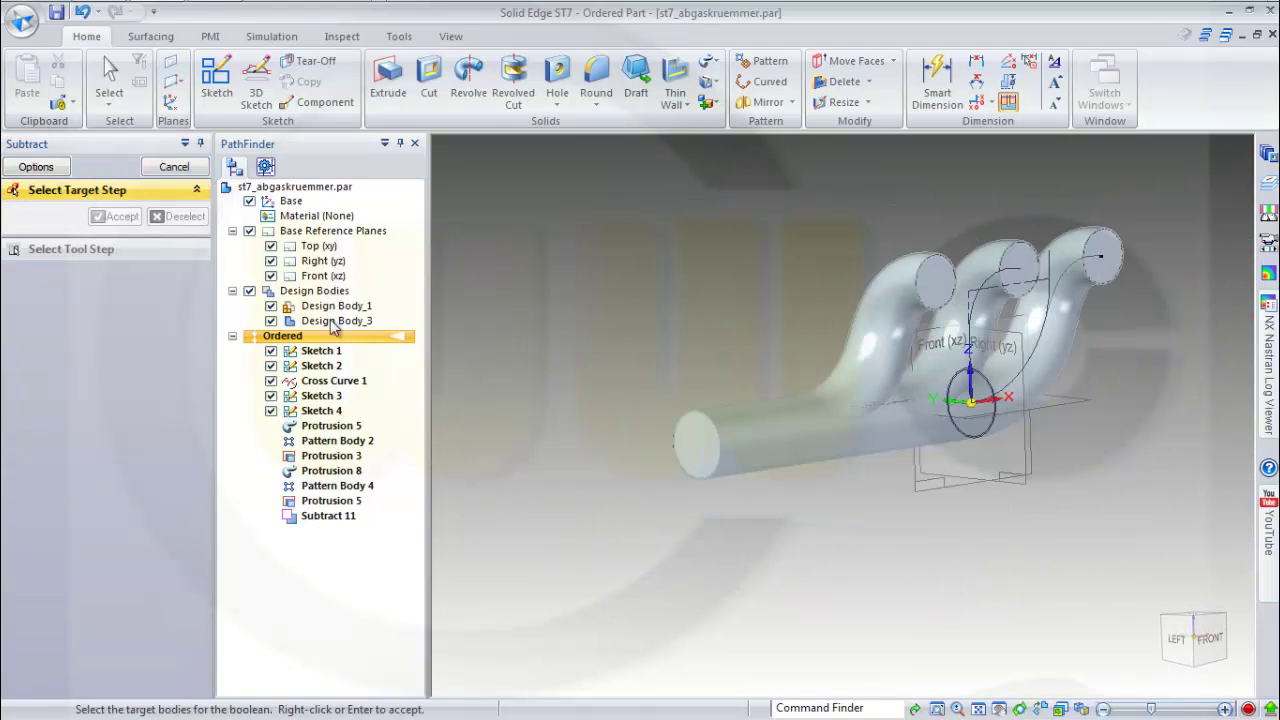
{"action": "left_click", "coordinate": [270, 306]}
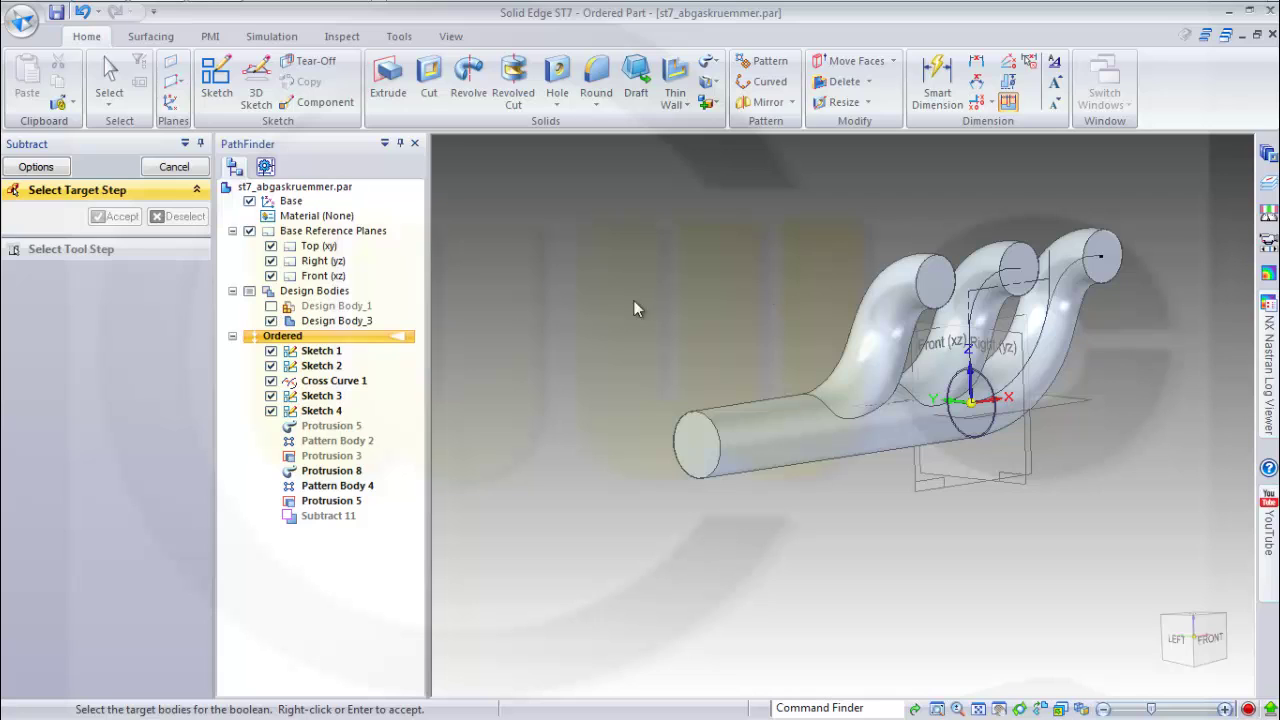
{"action": "left_click", "coordinate": [270, 321]}
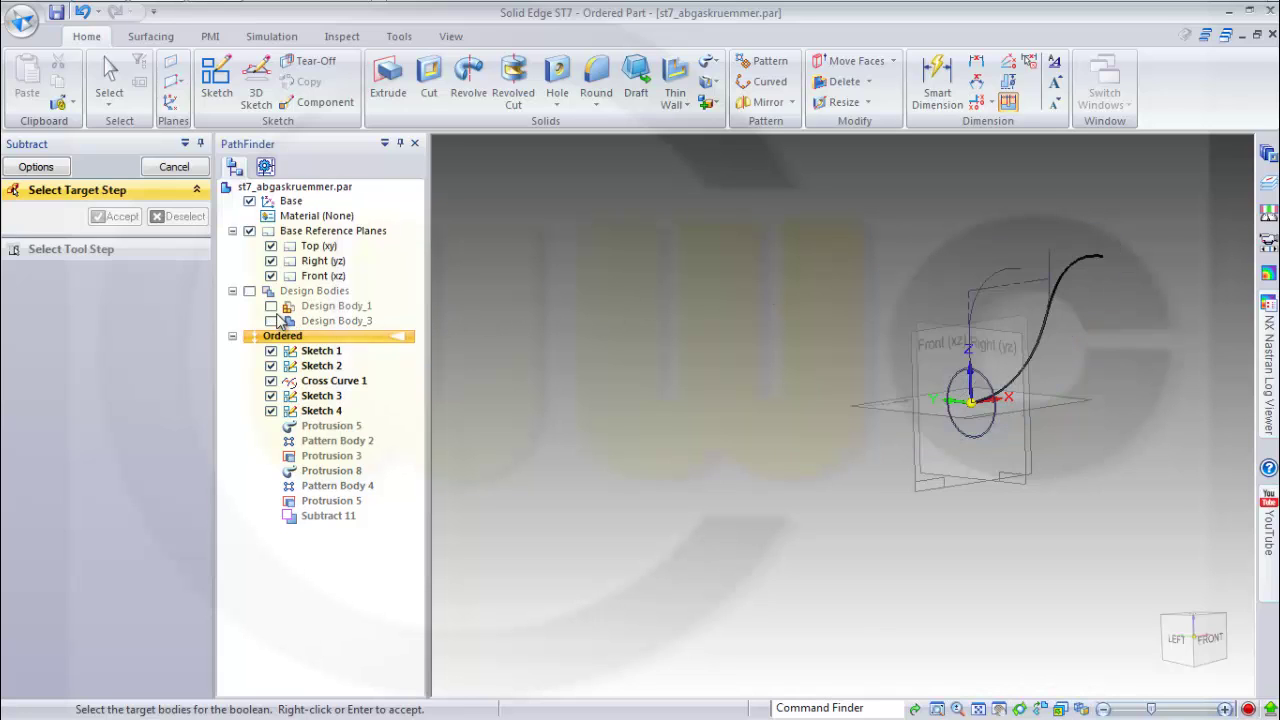
{"action": "left_click", "coordinate": [270, 306]}
{"action": "scroll", "coordinate": [679, 276], "scroll_direction": "up", "scroll_amount": 2}
{"action": "middle_click_drag", "start_coordinate": [972, 286], "coordinate": [1019, 366]}
{"action": "mouse_move", "coordinate": [832, 318]}
{"action": "middle_mouse_down"}
{"action": "mouse_move", "coordinate": [841, 356]}
{"action": "mouse_move", "coordinate": [836, 270]}
{"action": "mouse_move", "coordinate": [895, 274]}
{"action": "middle_mouse_up"}
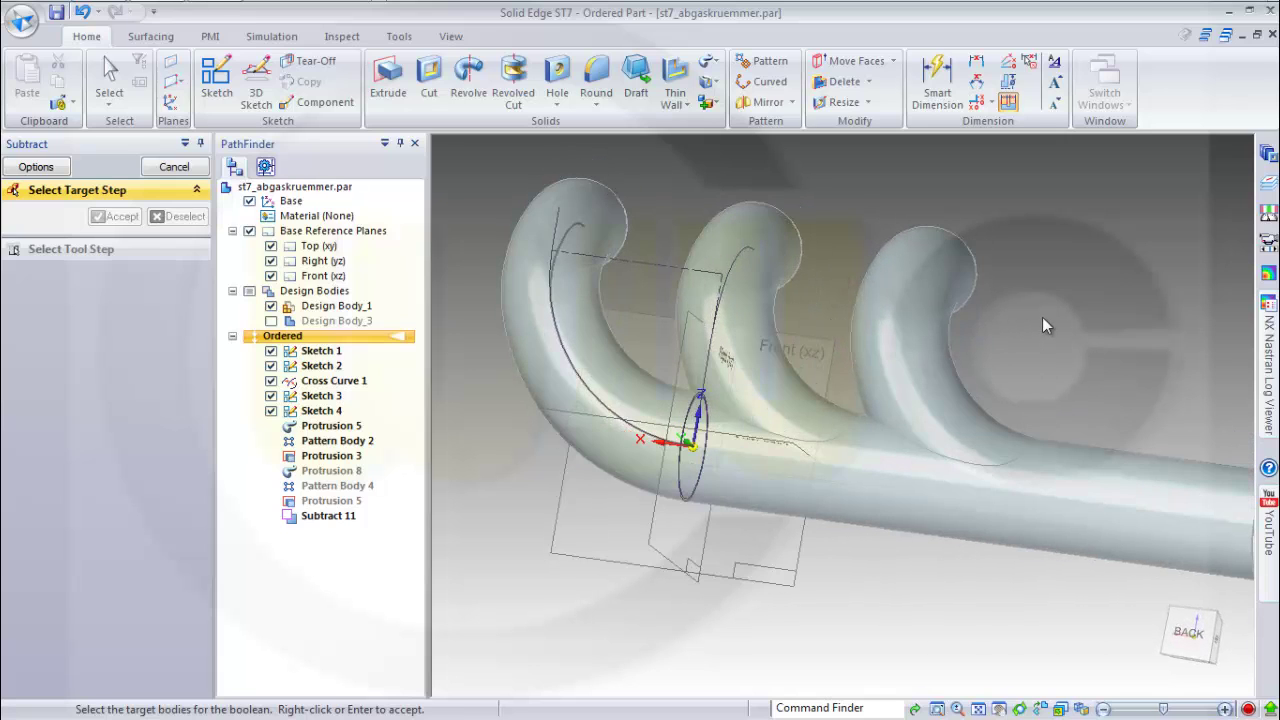
Step: Switch the view style to Rendering
{"action": "key", "text": "Escape"}
{"action": "scroll", "coordinate": [1043, 320], "scroll_direction": "down", "scroll_amount": 2}
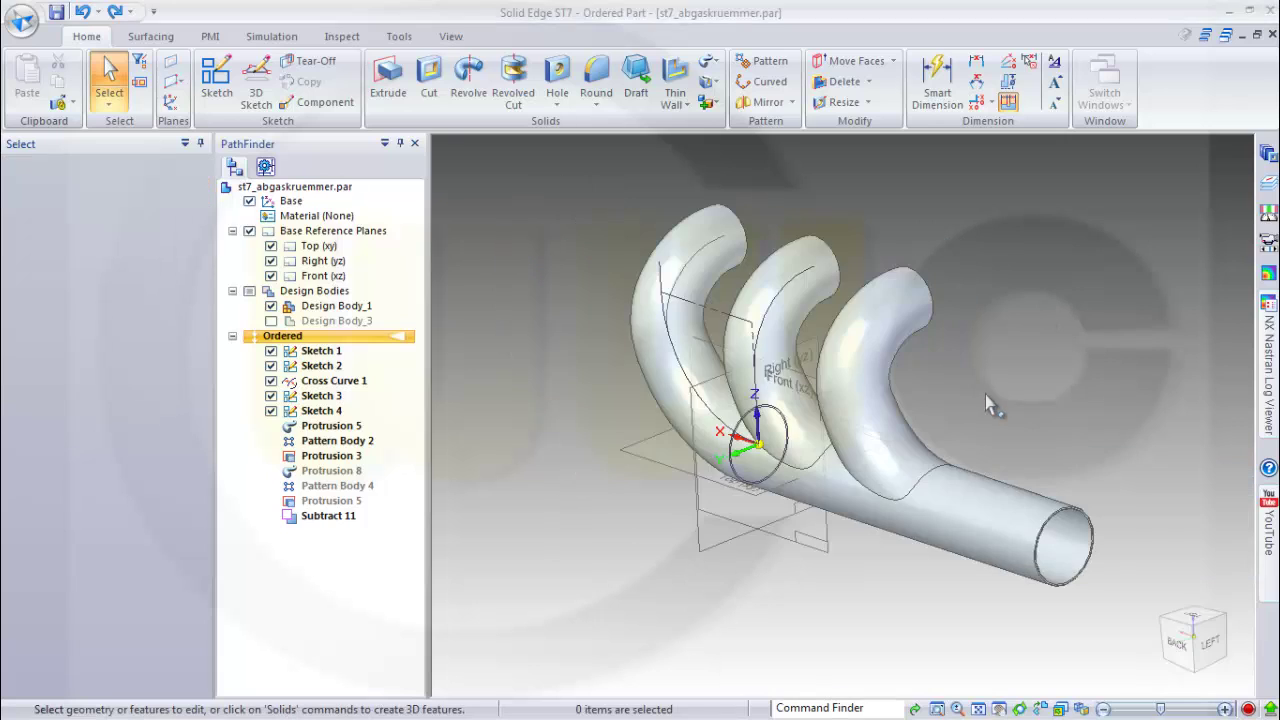
{"action": "middle_click_drag", "start_coordinate": [995, 405], "coordinate": [950, 404]}
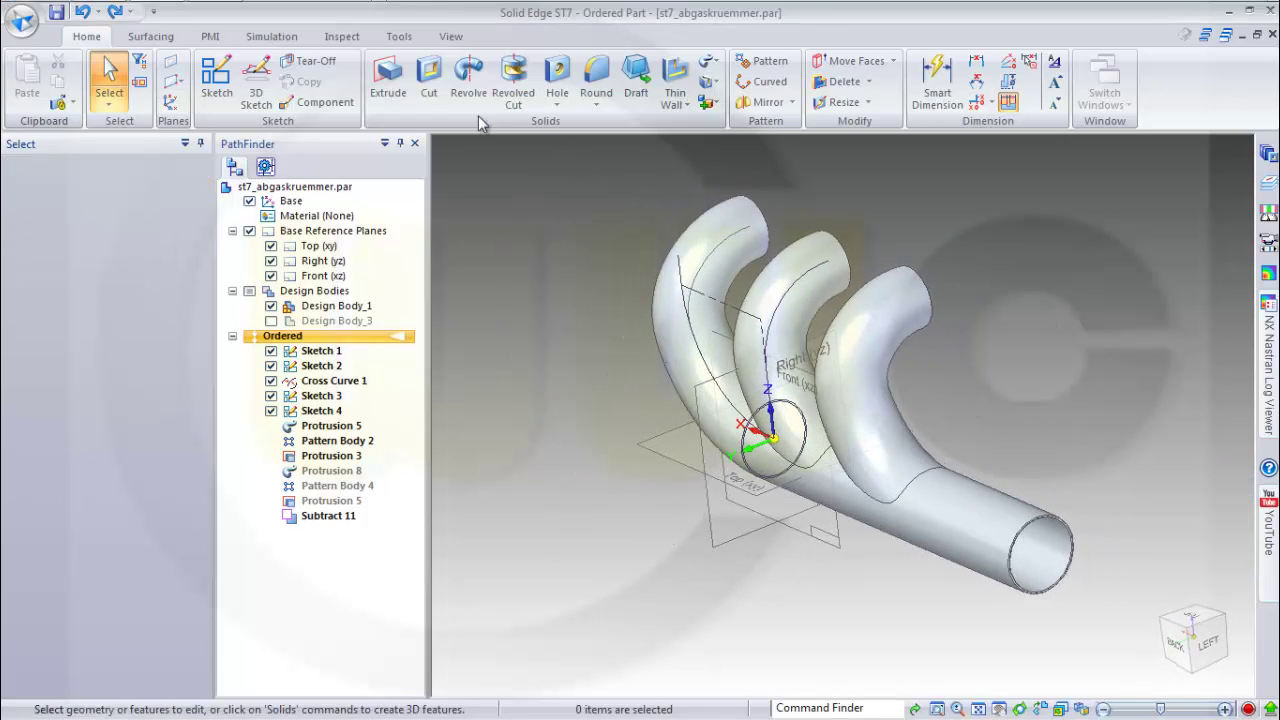
{"action": "left_click", "coordinate": [450, 36]}
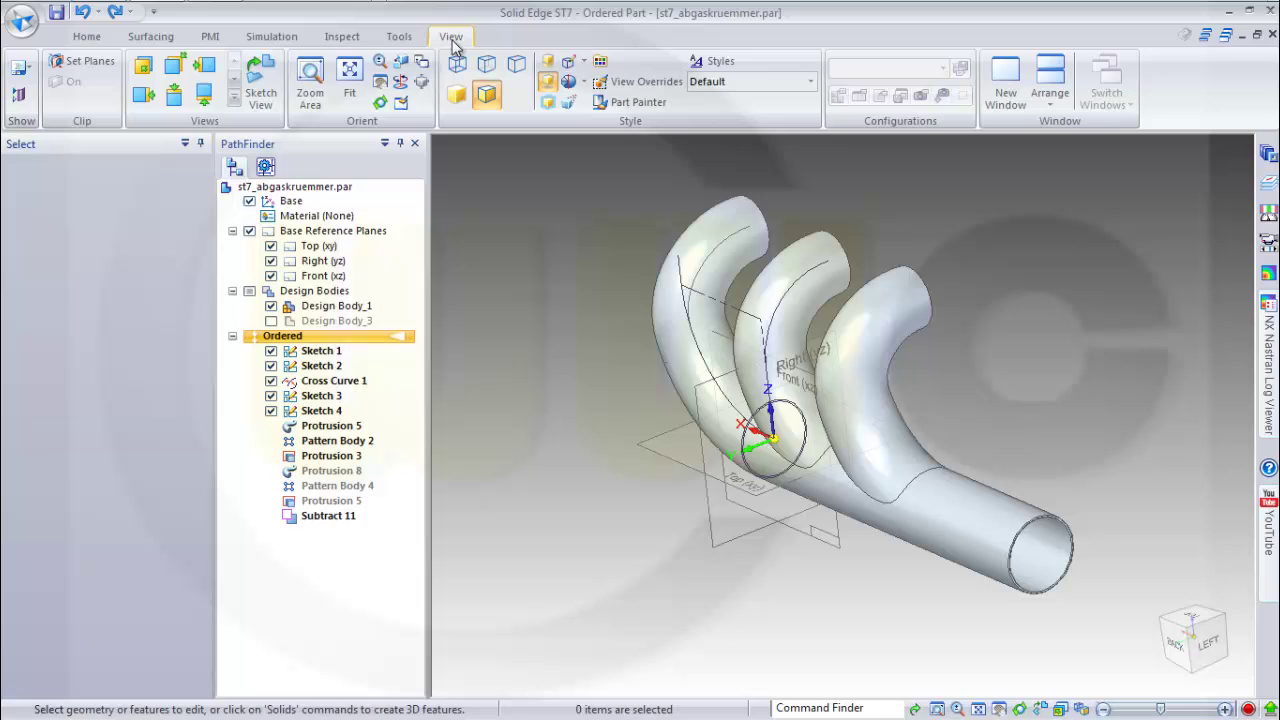
{"action": "left_click", "coordinate": [810, 81]}
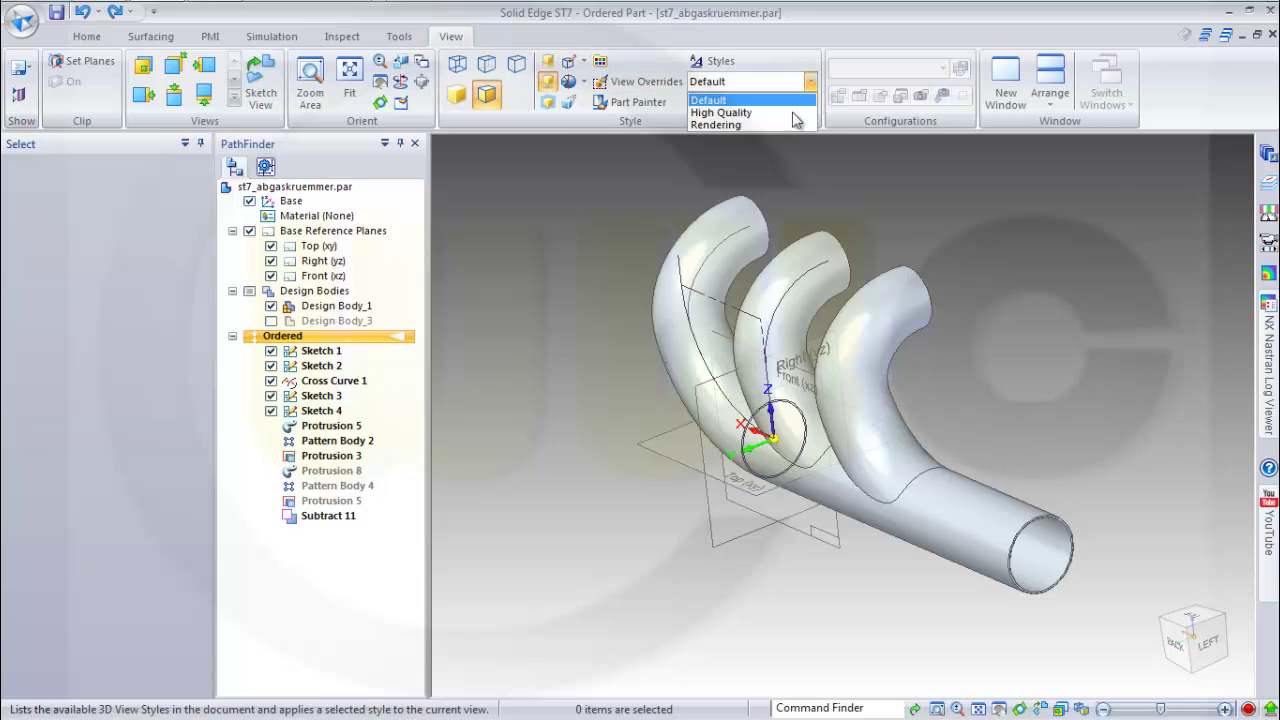
{"action": "left_click", "coordinate": [783, 124]}
{"action": "scroll", "coordinate": [1050, 400], "scroll_direction": "down", "scroll_amount": 2}
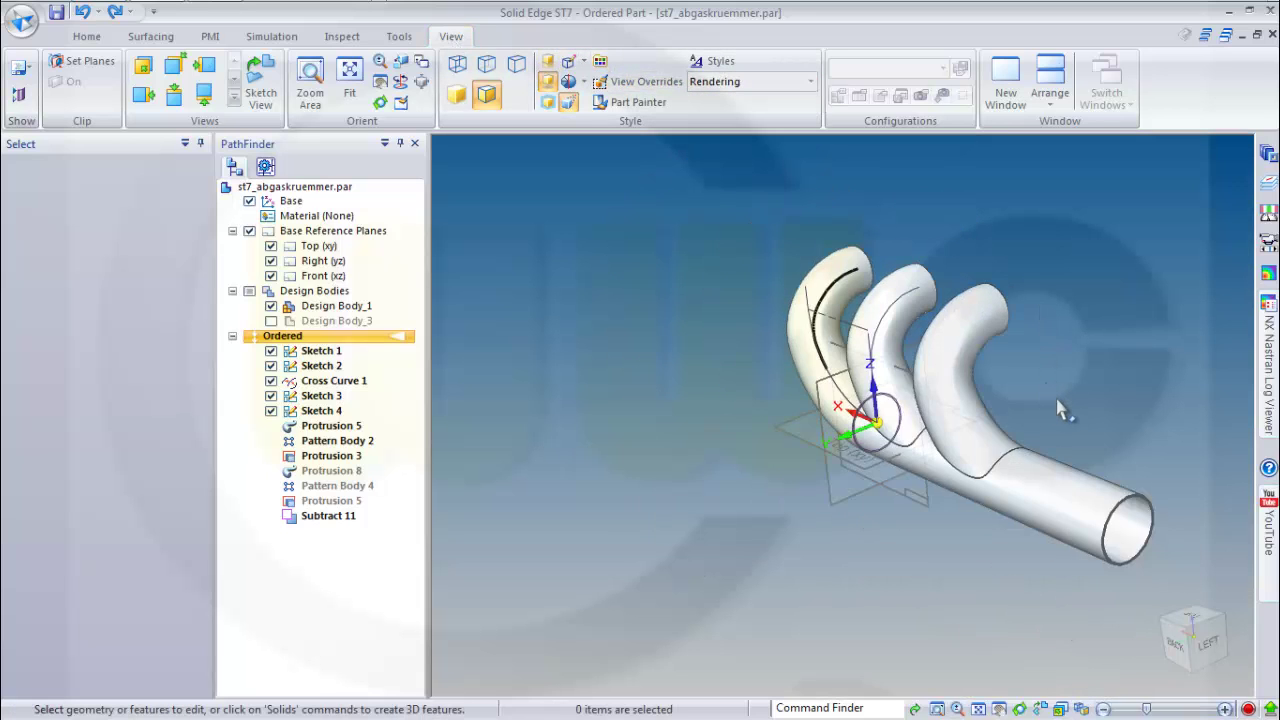
{"action": "middle_click_drag", "start_coordinate": [1112, 422], "coordinate": [960, 430]}
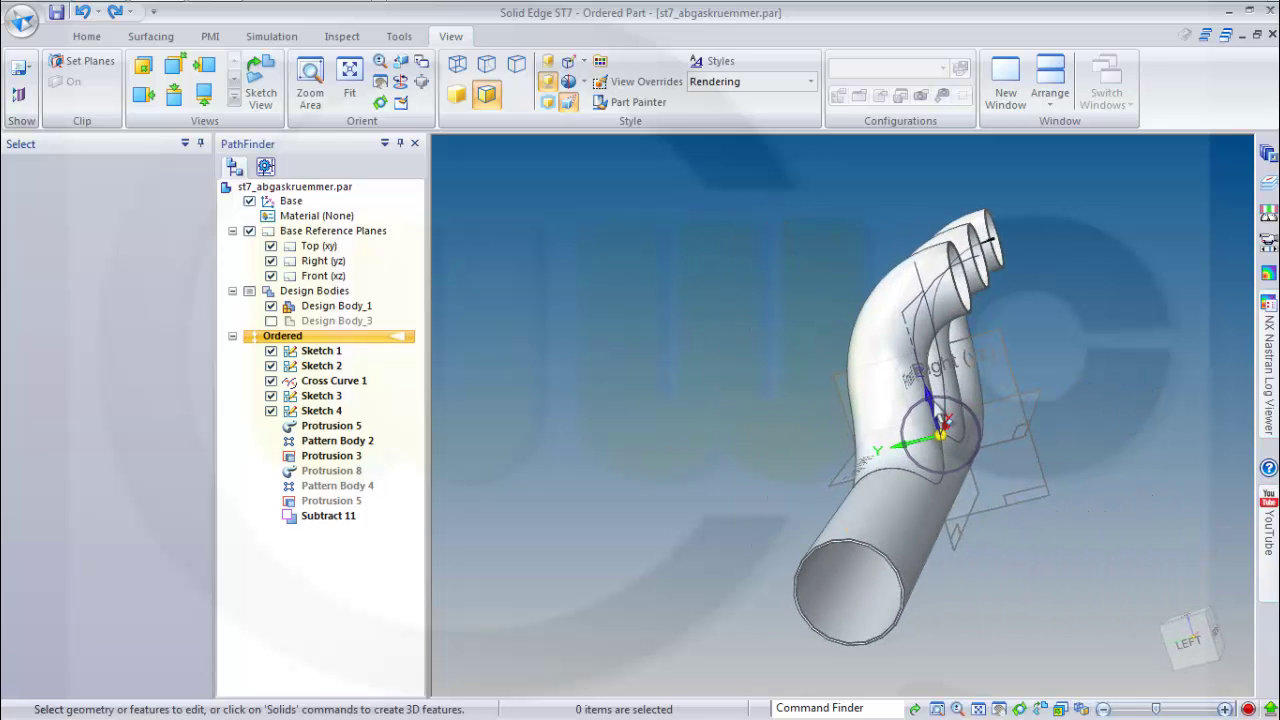
Step: Hide Sketch 3, Cross Curve 1, Sketch 2 and Sketch 1
{"action": "left_click", "coordinate": [271, 396]}
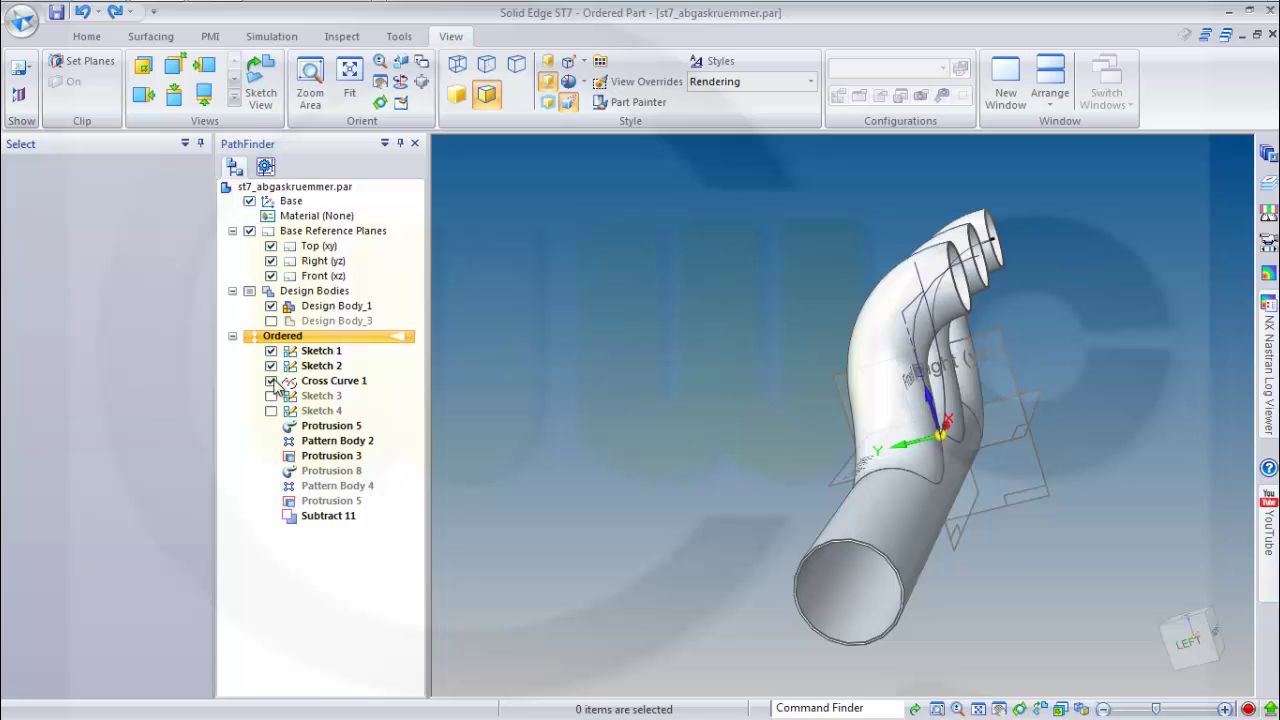
{"action": "left_click", "coordinate": [271, 381]}
{"action": "left_click", "coordinate": [271, 366]}
{"action": "left_click", "coordinate": [271, 351]}
{"action": "mouse_move", "coordinate": [594, 382]}
{"action": "middle_mouse_down"}
{"action": "mouse_move", "coordinate": [679, 371]}
{"action": "mouse_move", "coordinate": [551, 349]}
{"action": "mouse_move", "coordinate": [890, 360]}
{"action": "middle_mouse_up"}
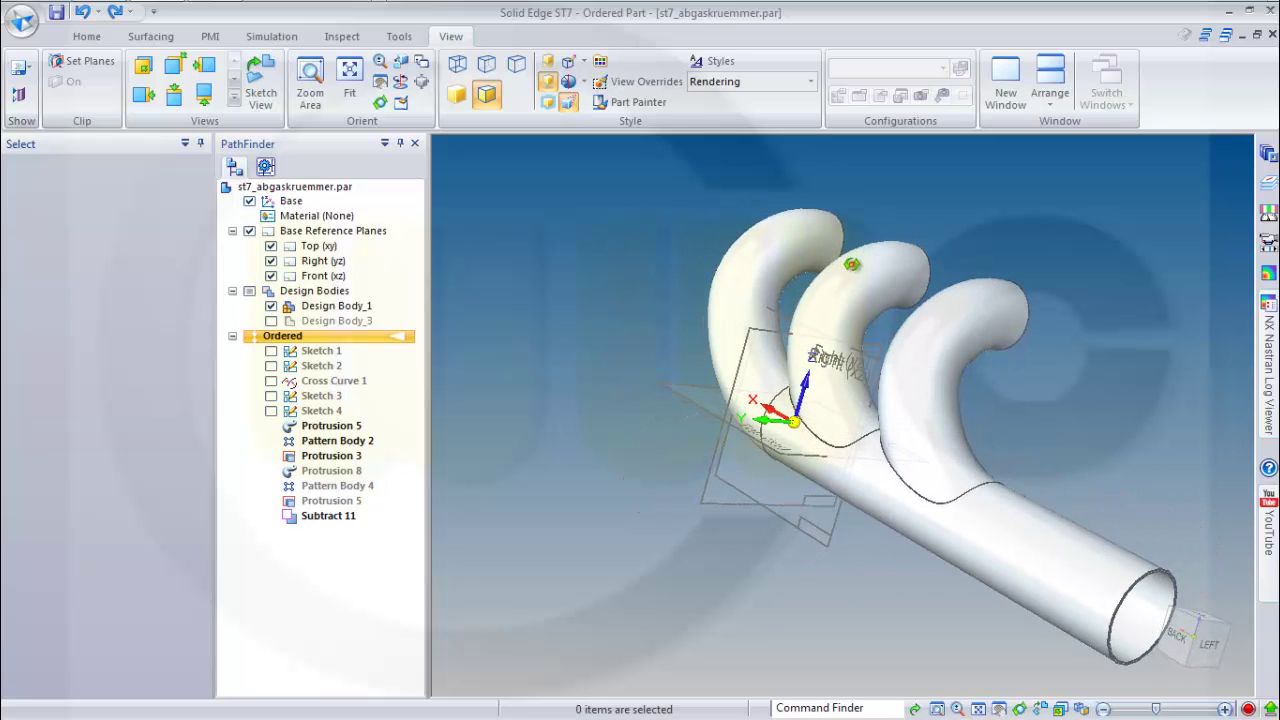